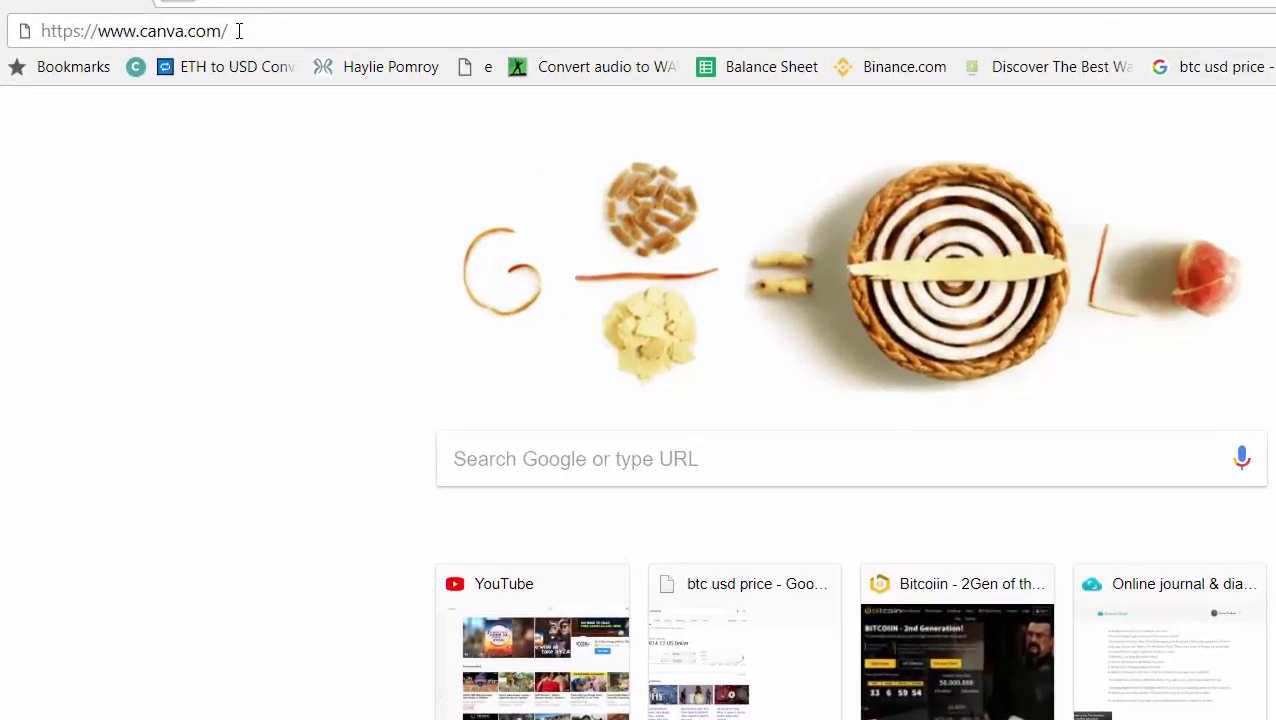
Step: Open canva.com and create a new design of the YouTube Thumbnail type from the social media and email headers
{"action": "key", "text": "Return"}
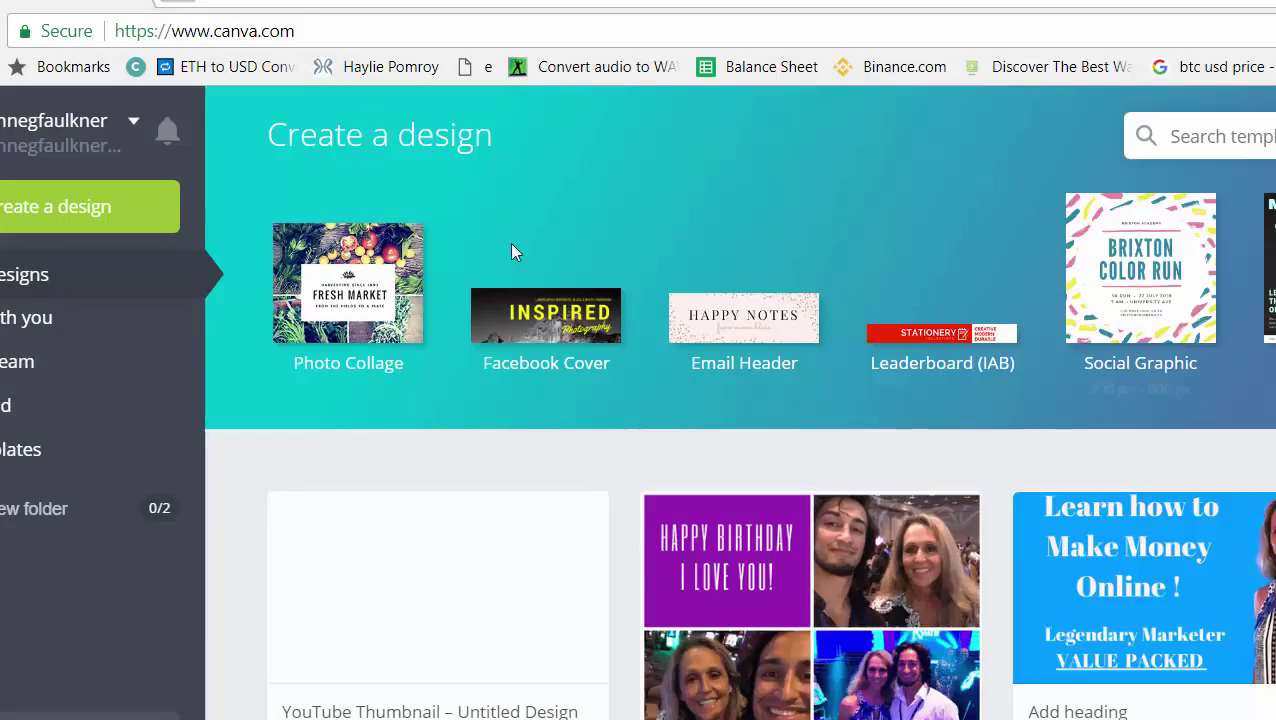
{"action": "left_click", "coordinate": [66, 222]}
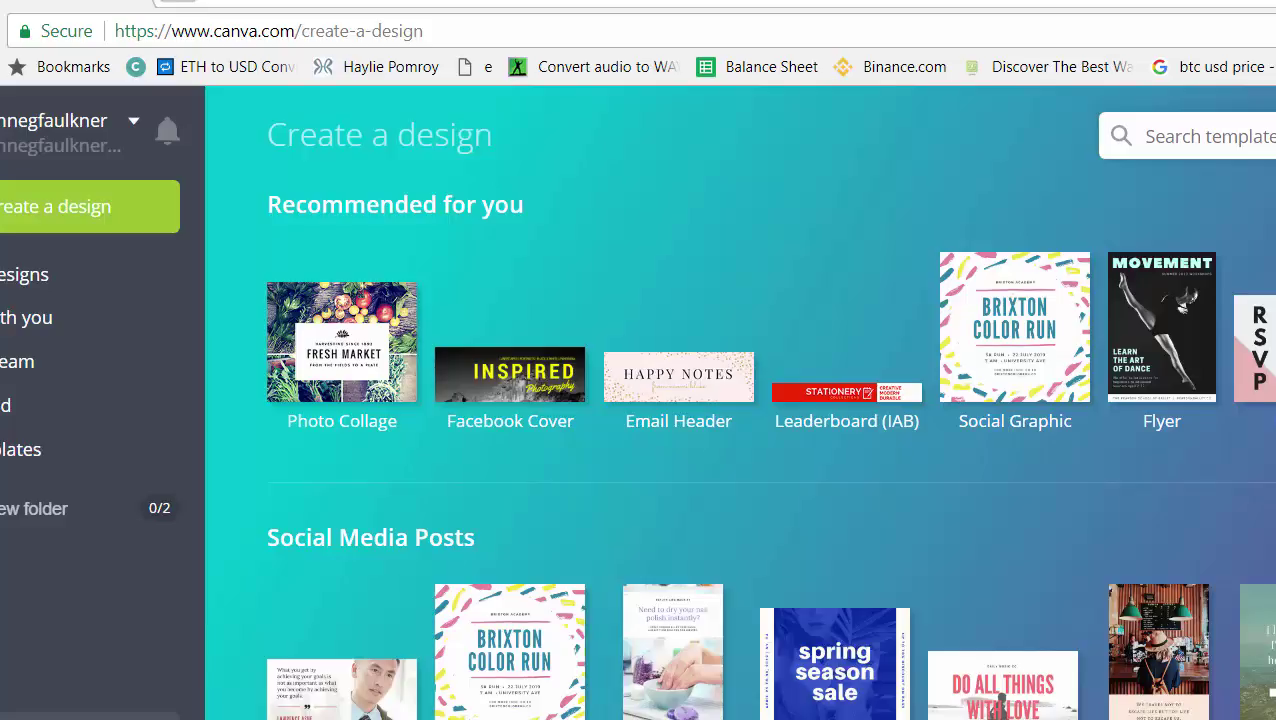
{"action": "scroll", "coordinate": [740, 400], "scroll_direction": "down", "scroll_amount": 5}
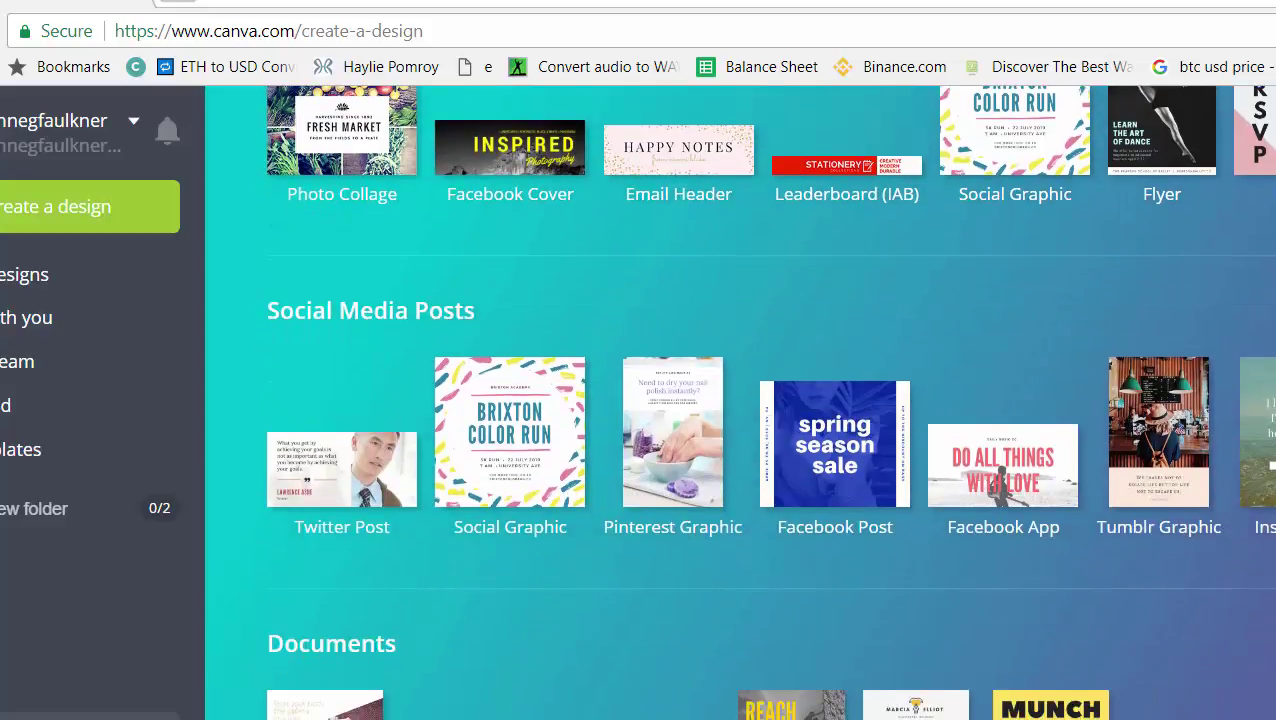
{"action": "scroll", "coordinate": [740, 400], "scroll_direction": "down", "scroll_amount": 8}
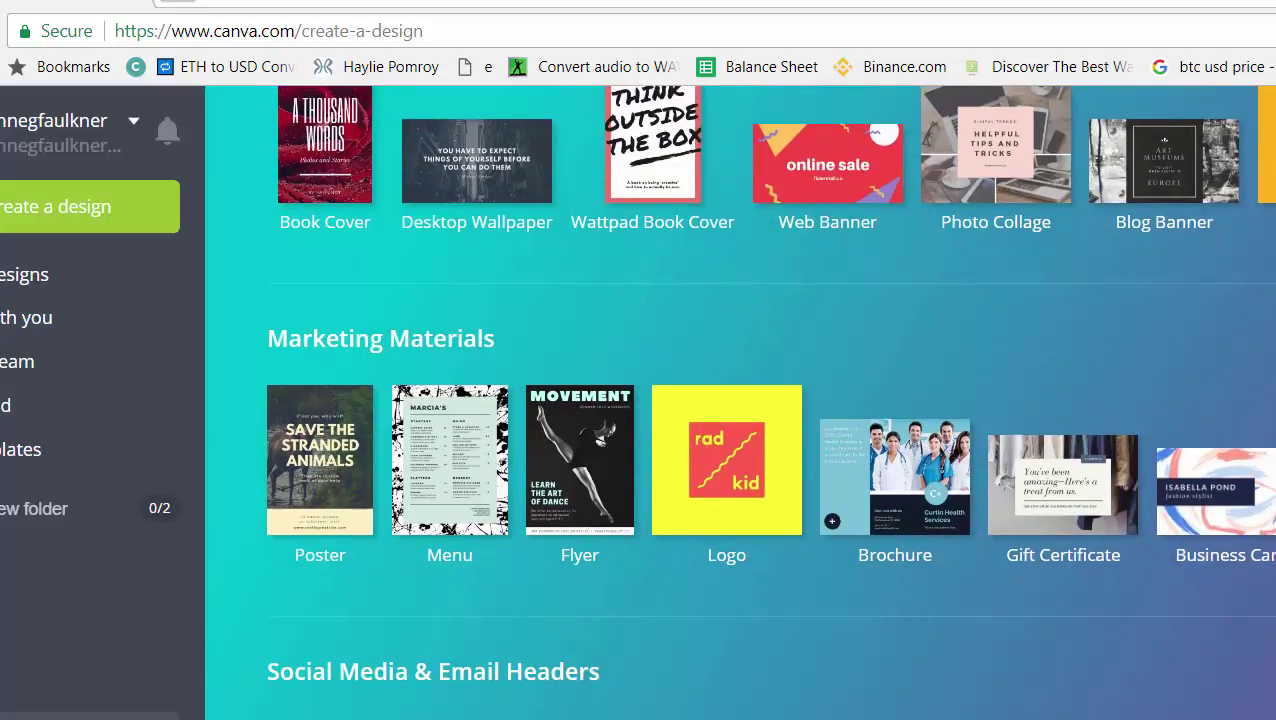
{"action": "scroll", "coordinate": [555, 598], "scroll_direction": "down", "scroll_amount": 1}
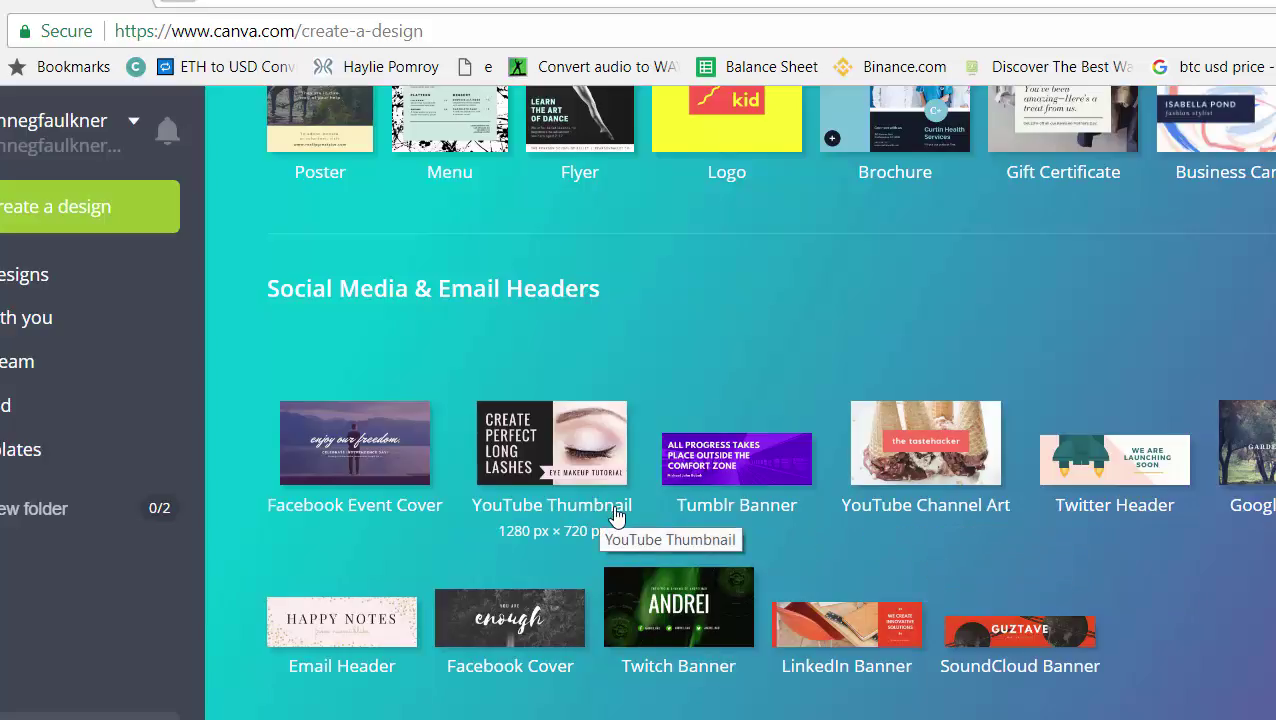
{"action": "left_click", "coordinate": [553, 470]}
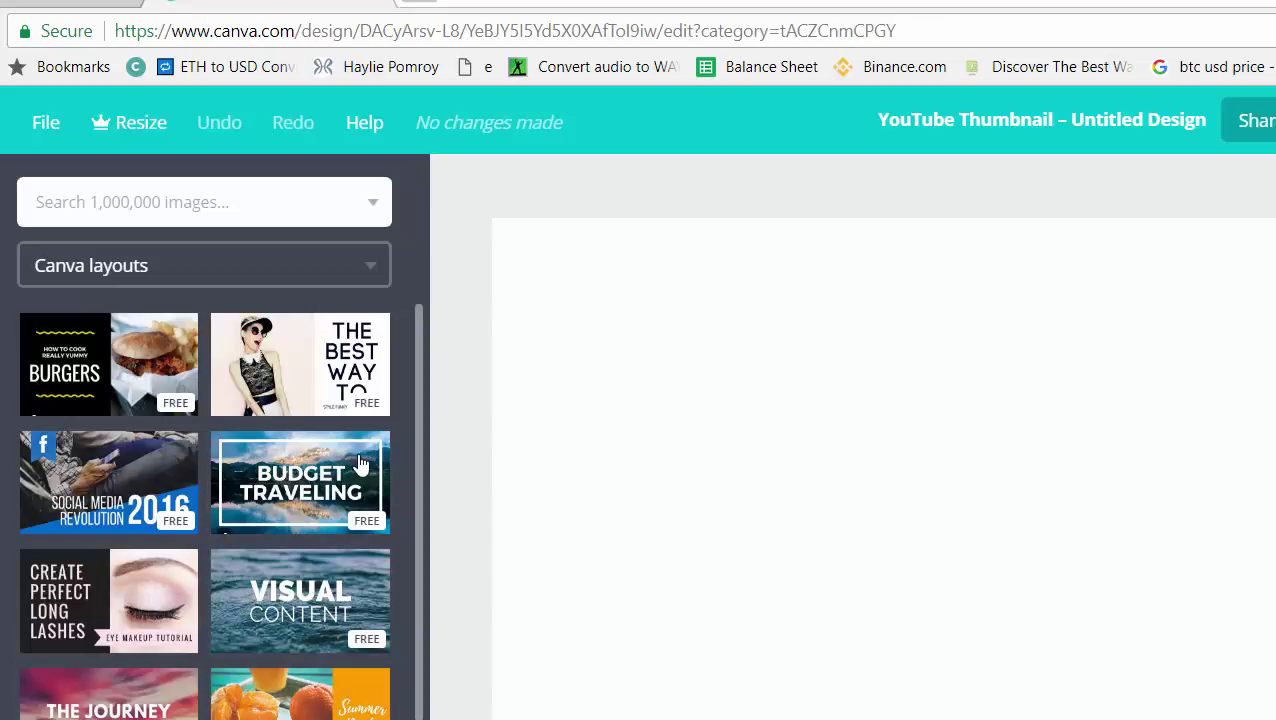
Step: Apply the free "How to cook really yummy burgers" layout to the blank thumbnail and select its text boxes
{"action": "left_click", "coordinate": [107, 362]}
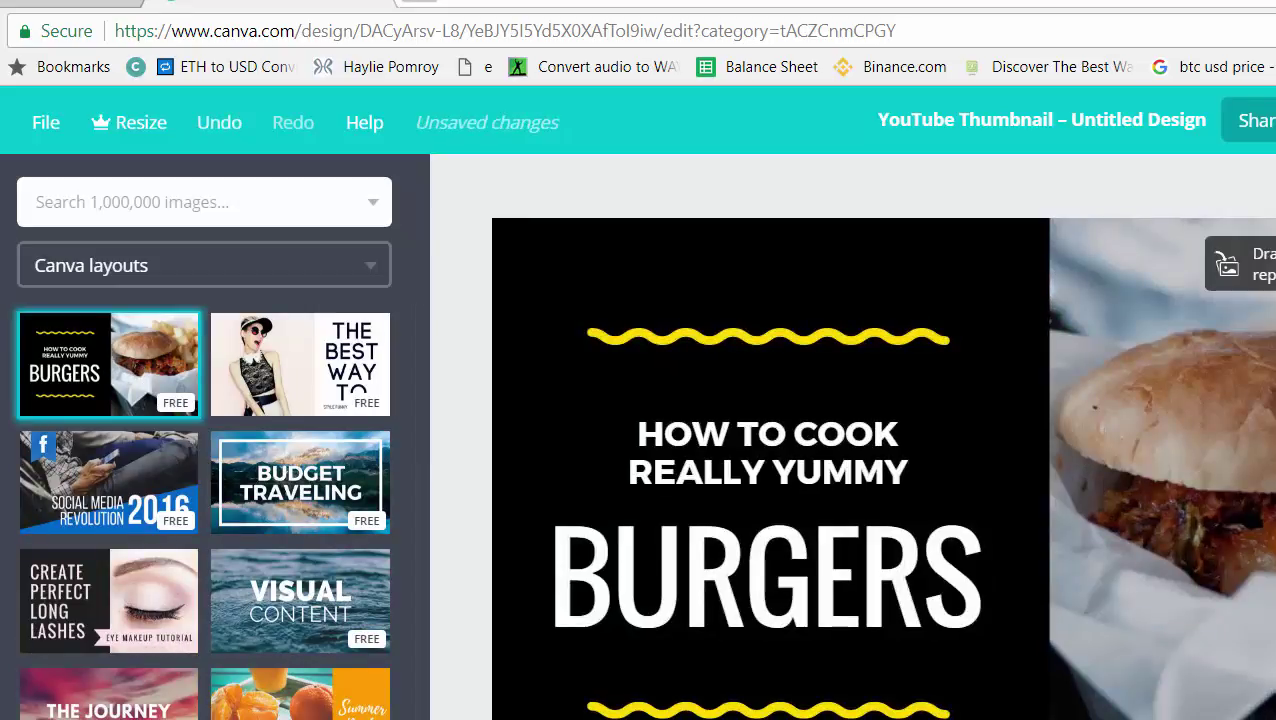
{"action": "left_click", "coordinate": [778, 472]}
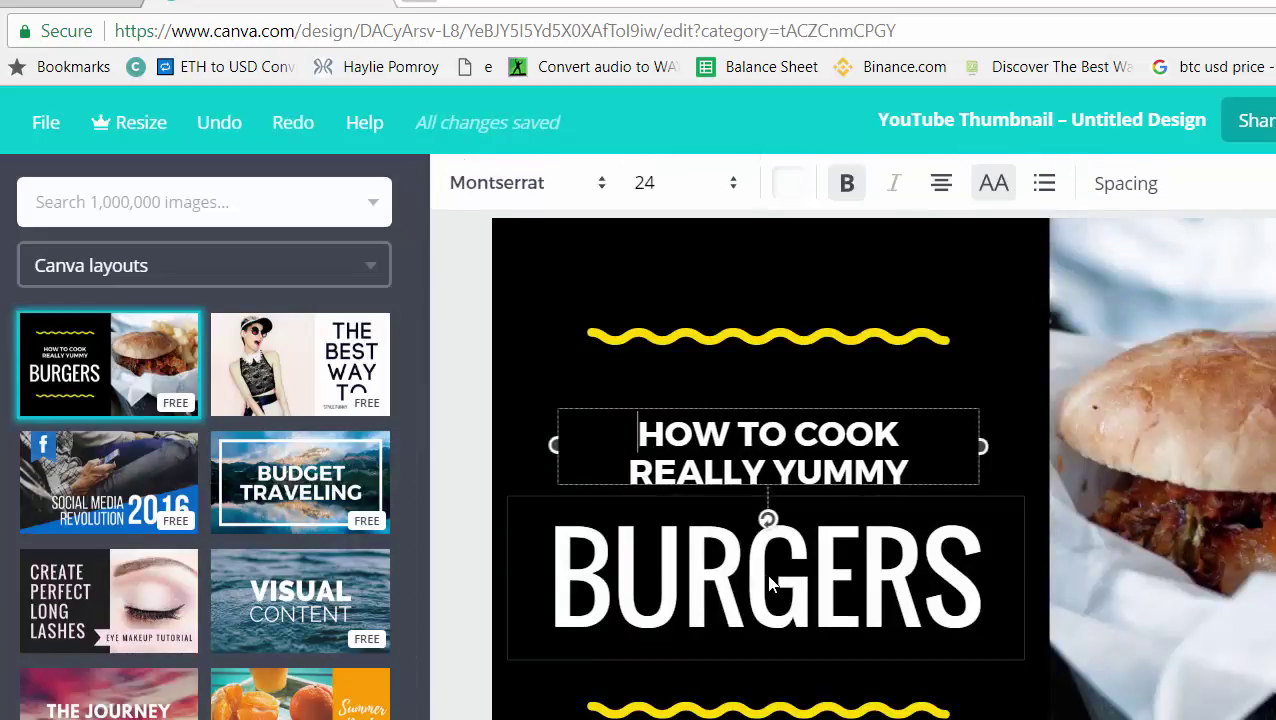
{"action": "left_click", "coordinate": [770, 585]}
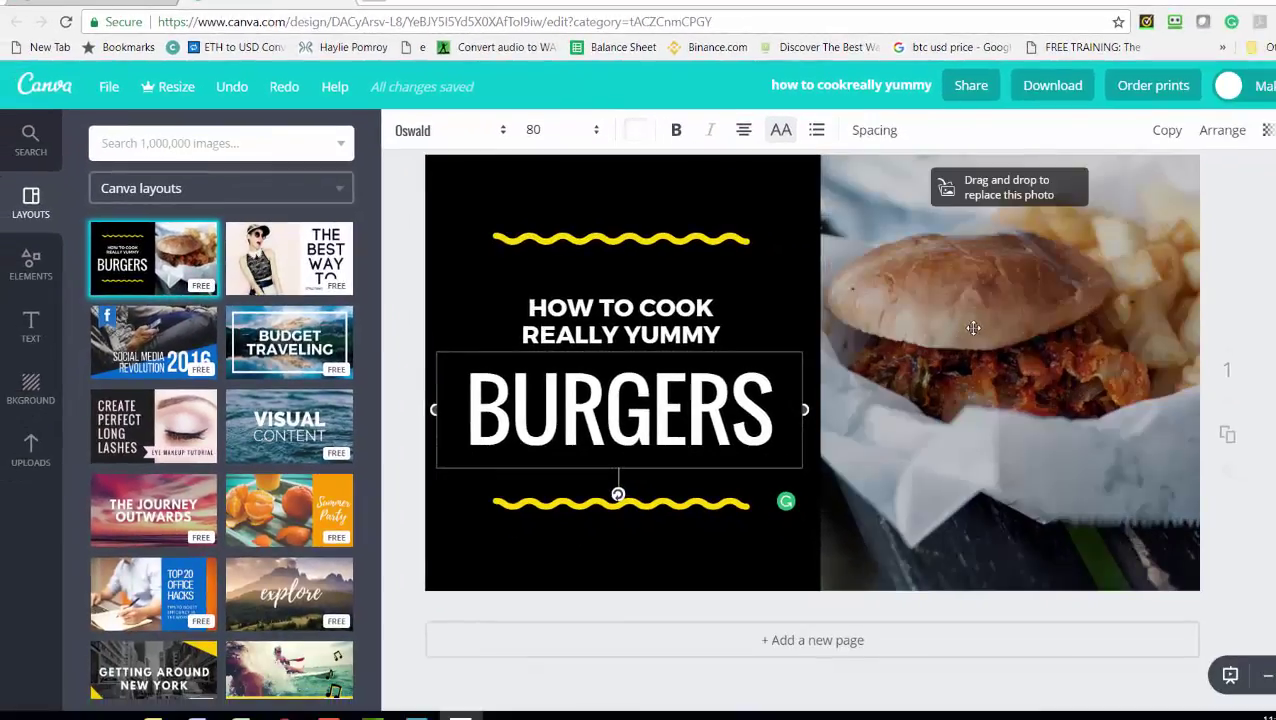
Step: Replace the layout's burger photo with the uploaded photo of the woman in a green top holding a baby
{"action": "left_click", "coordinate": [973, 327]}
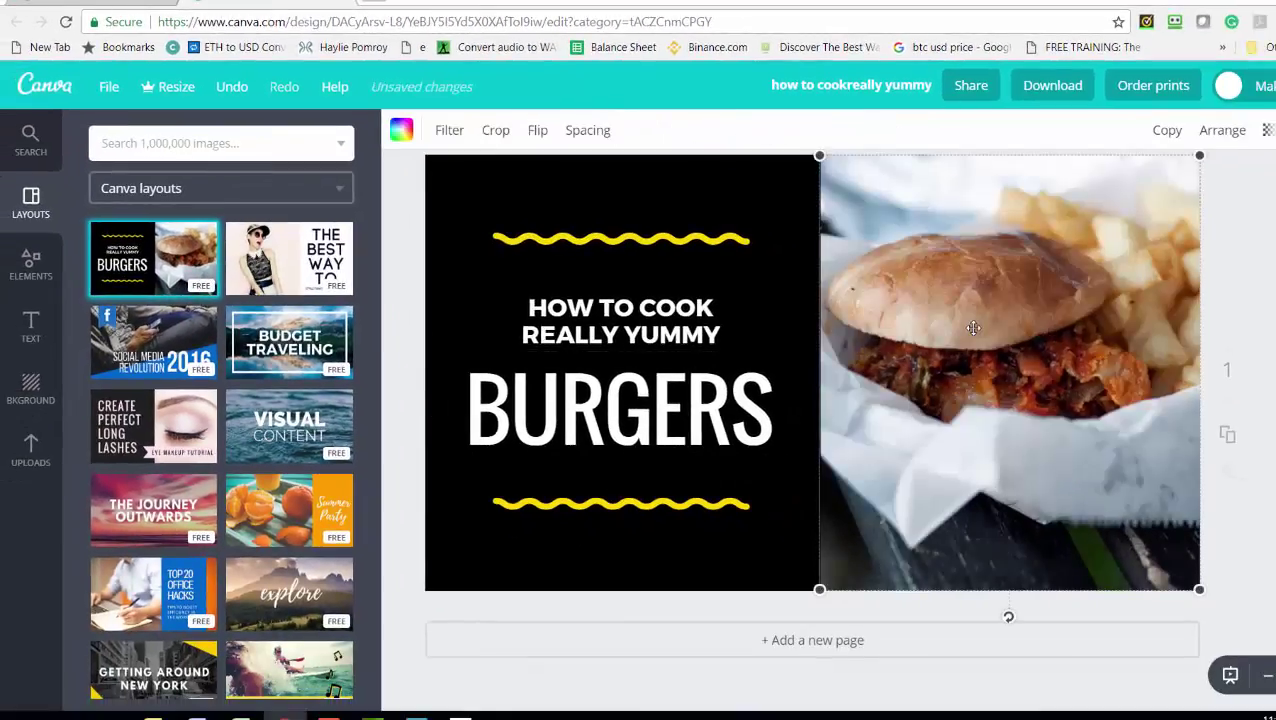
{"action": "left_click", "coordinate": [30, 450]}
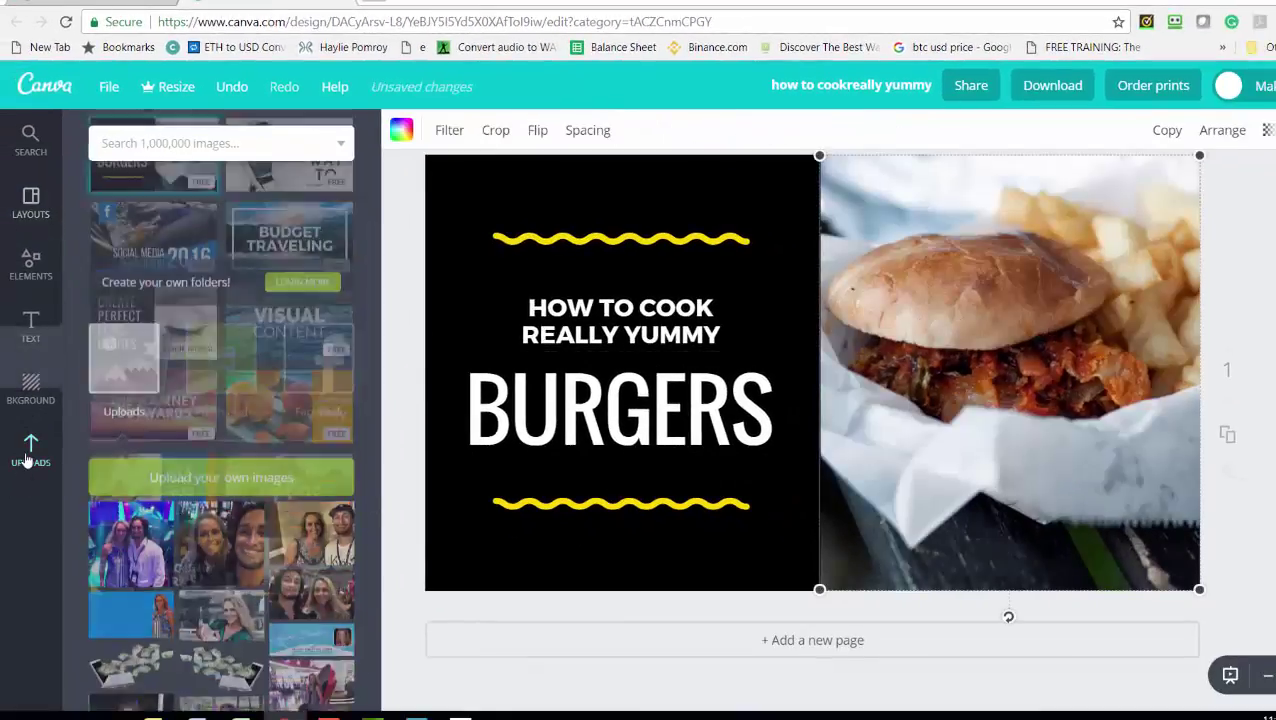
{"action": "left_click_drag", "start_coordinate": [373, 289], "coordinate": [374, 381]}
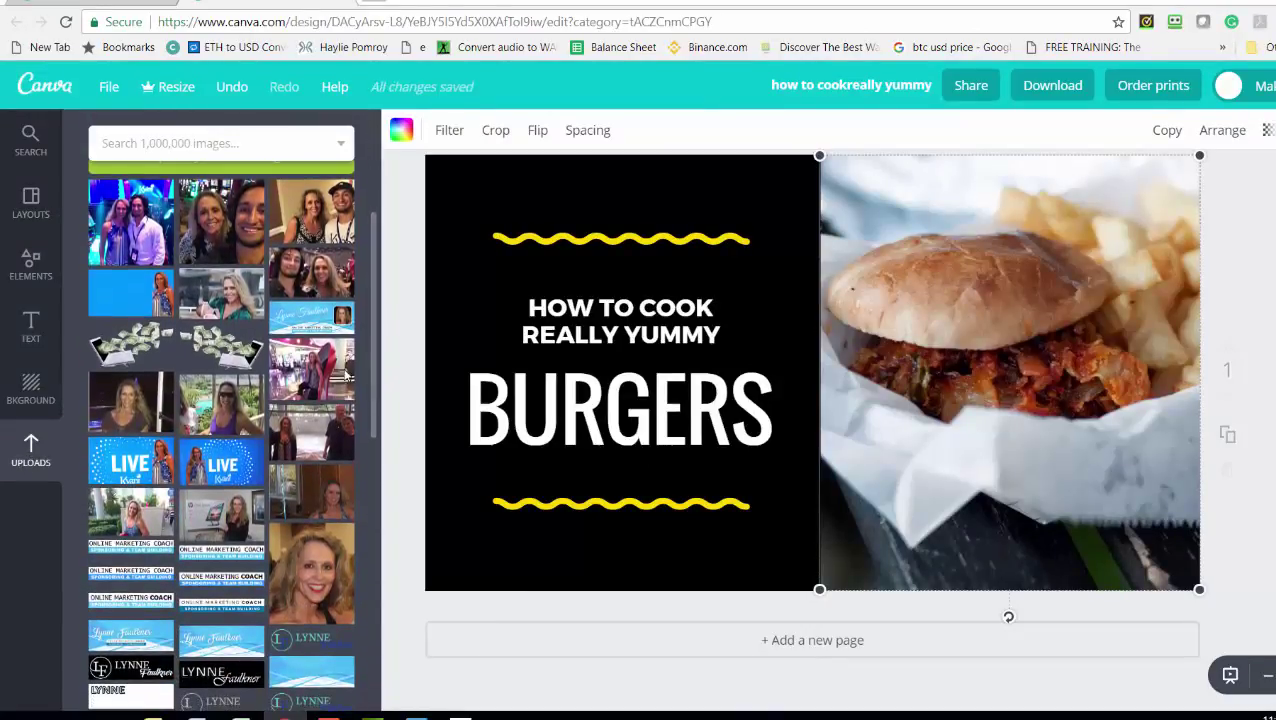
{"action": "left_click", "coordinate": [211, 298]}
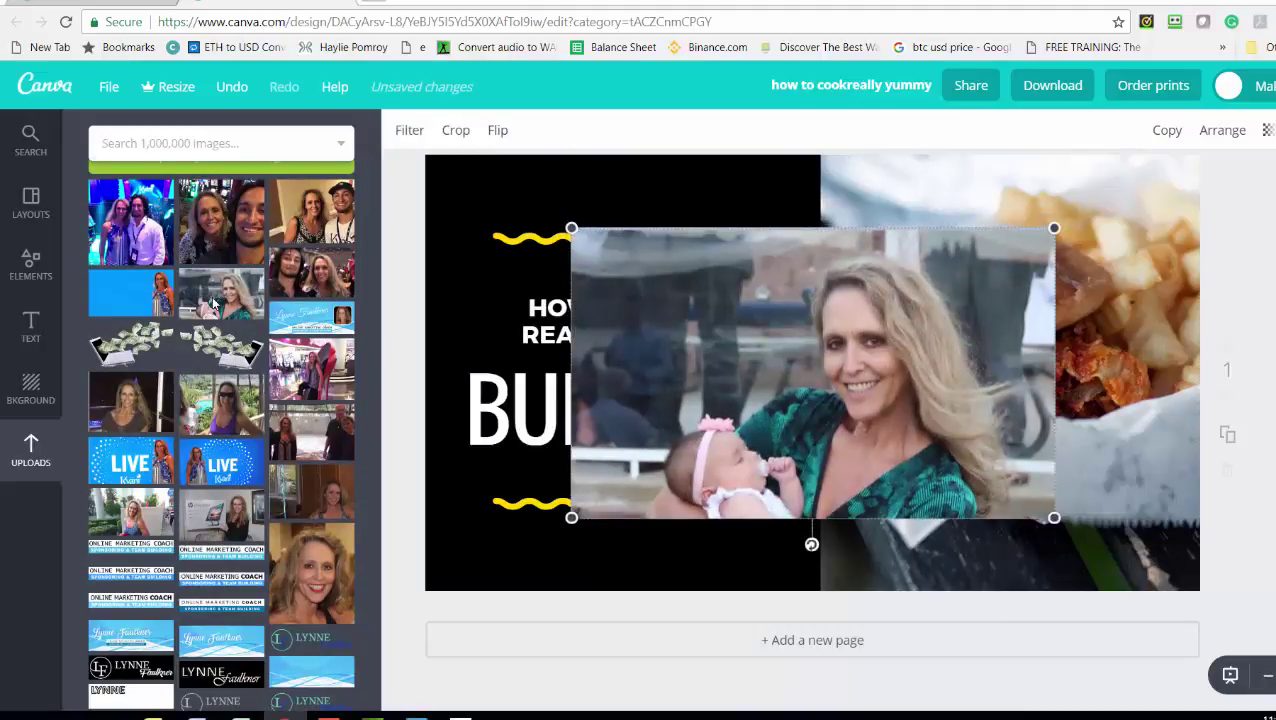
{"action": "left_click_drag", "start_coordinate": [846, 374], "coordinate": [885, 322]}
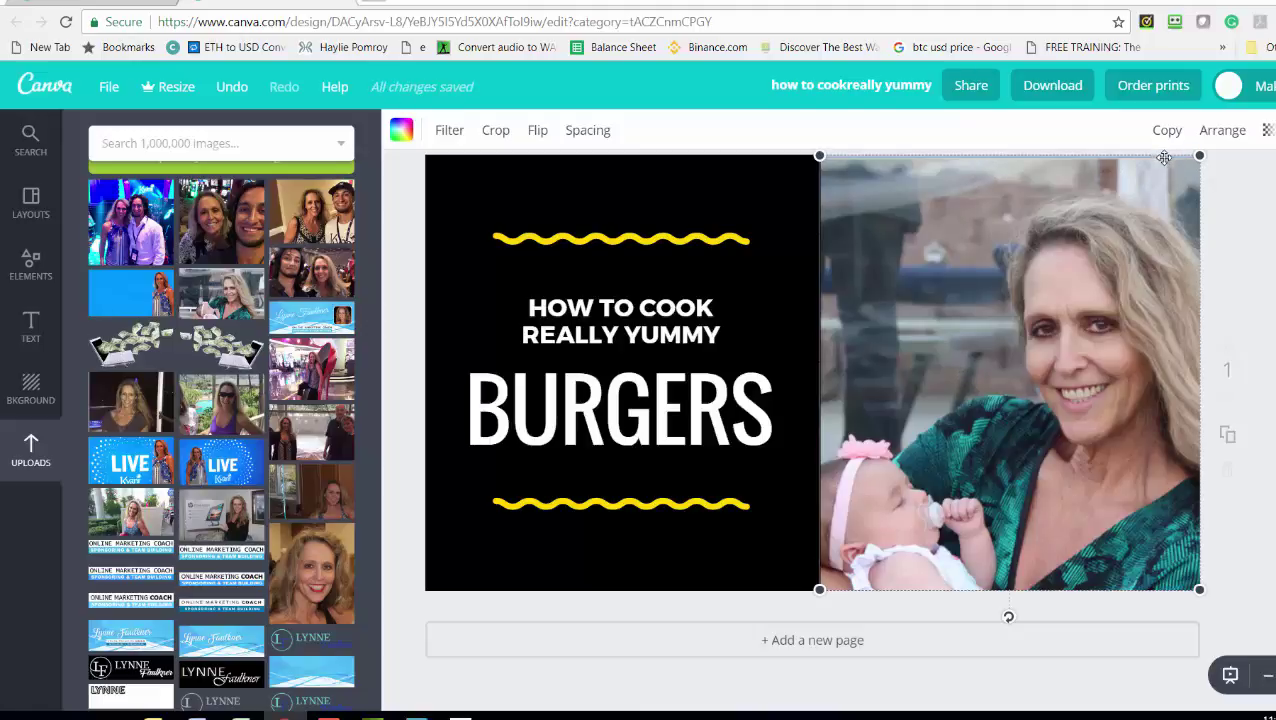
Step: Reposition and enlarge the woman's photo behind the black panel so the baby is mostly out of view, and deselect it
{"action": "left_click_drag", "start_coordinate": [1132, 167], "coordinate": [1129, 172]}
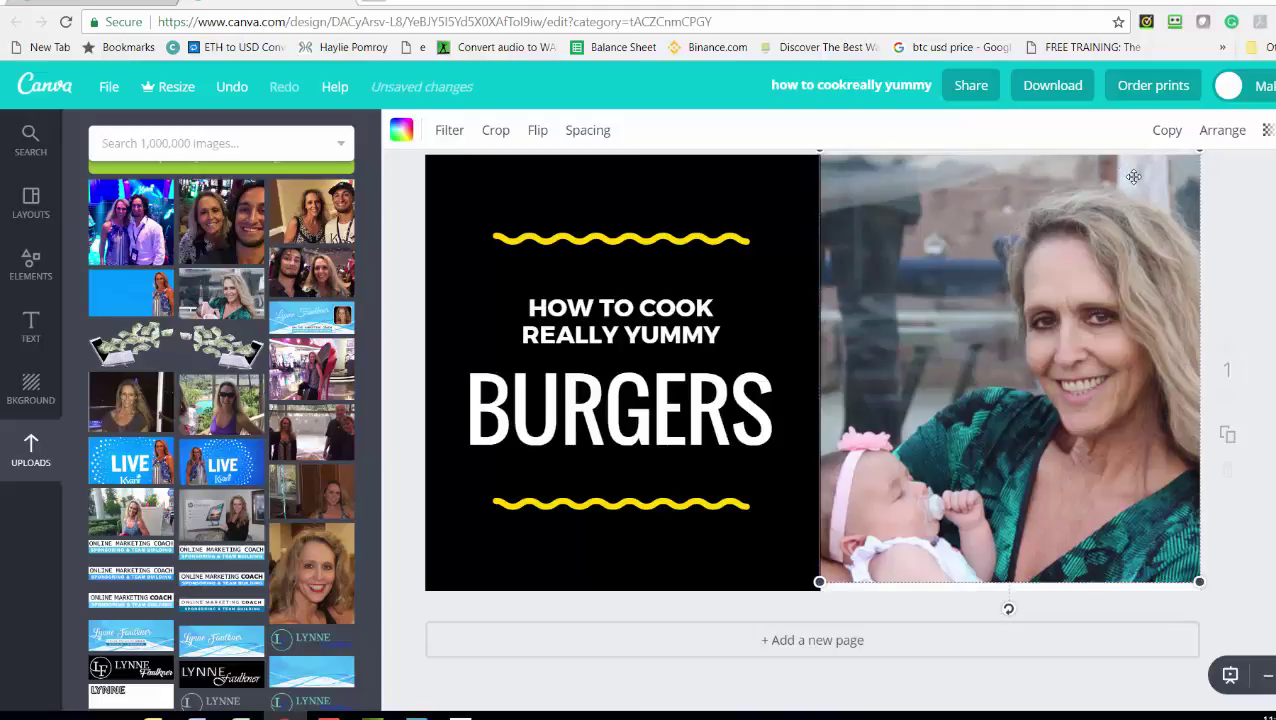
{"action": "left_click_drag", "start_coordinate": [819, 581], "coordinate": [671, 672]}
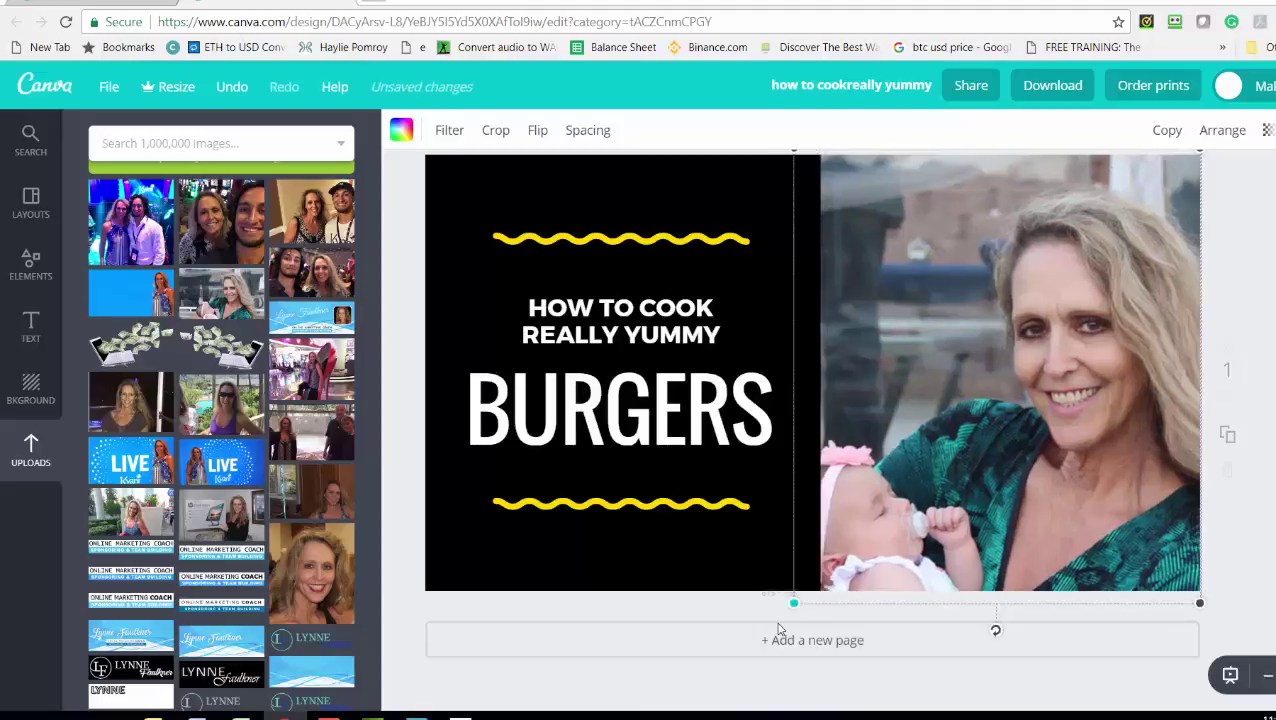
{"action": "left_click_drag", "start_coordinate": [556, 662], "coordinate": [479, 706]}
{"action": "left_click_drag", "start_coordinate": [333, 703], "coordinate": [418, 558]}
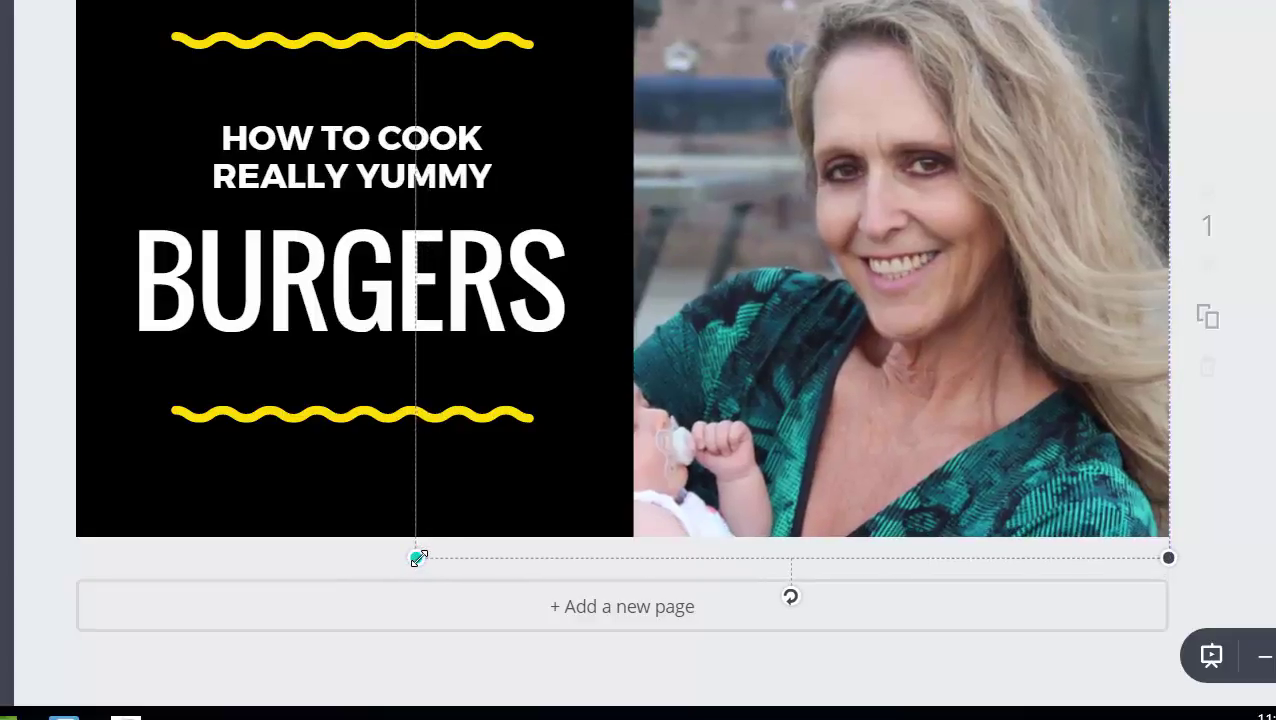
{"action": "left_click", "coordinate": [1260, 265]}
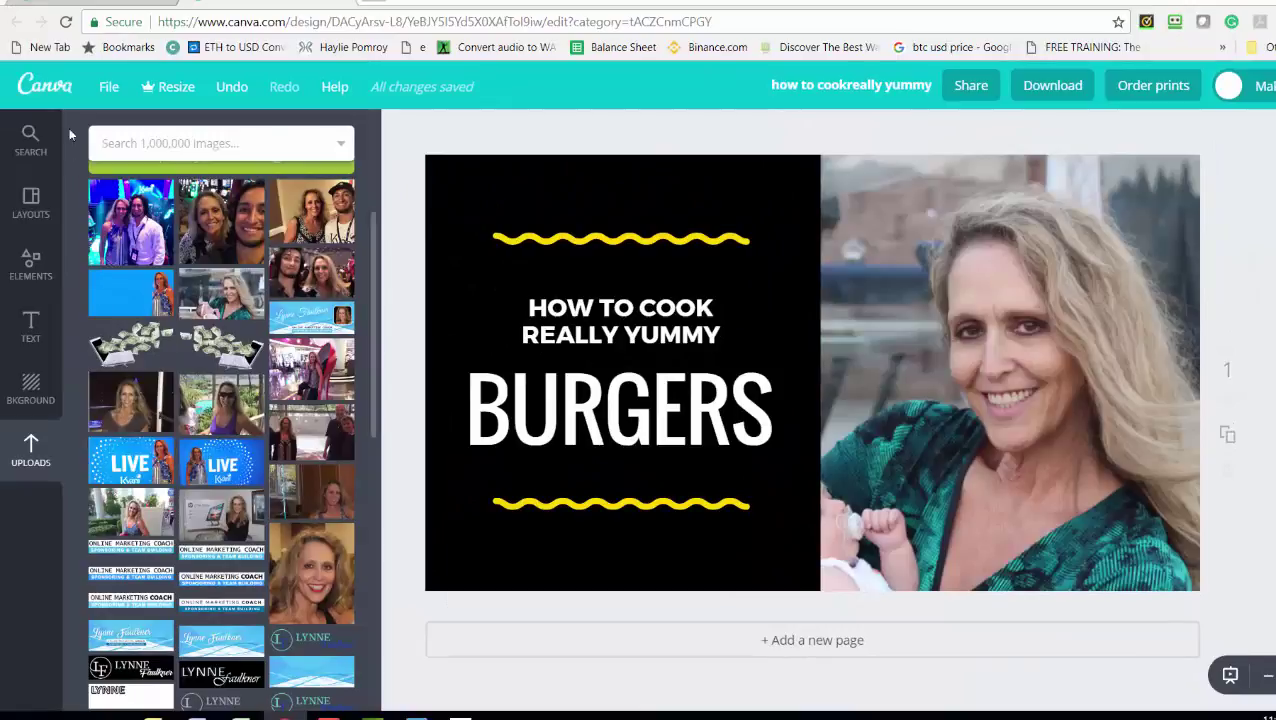
Step: Search the image library for "money" and add the $1 picture of a hand holding hundred-dollar bills
{"action": "left_click", "coordinate": [110, 140]}
{"action": "type", "text": "money"}
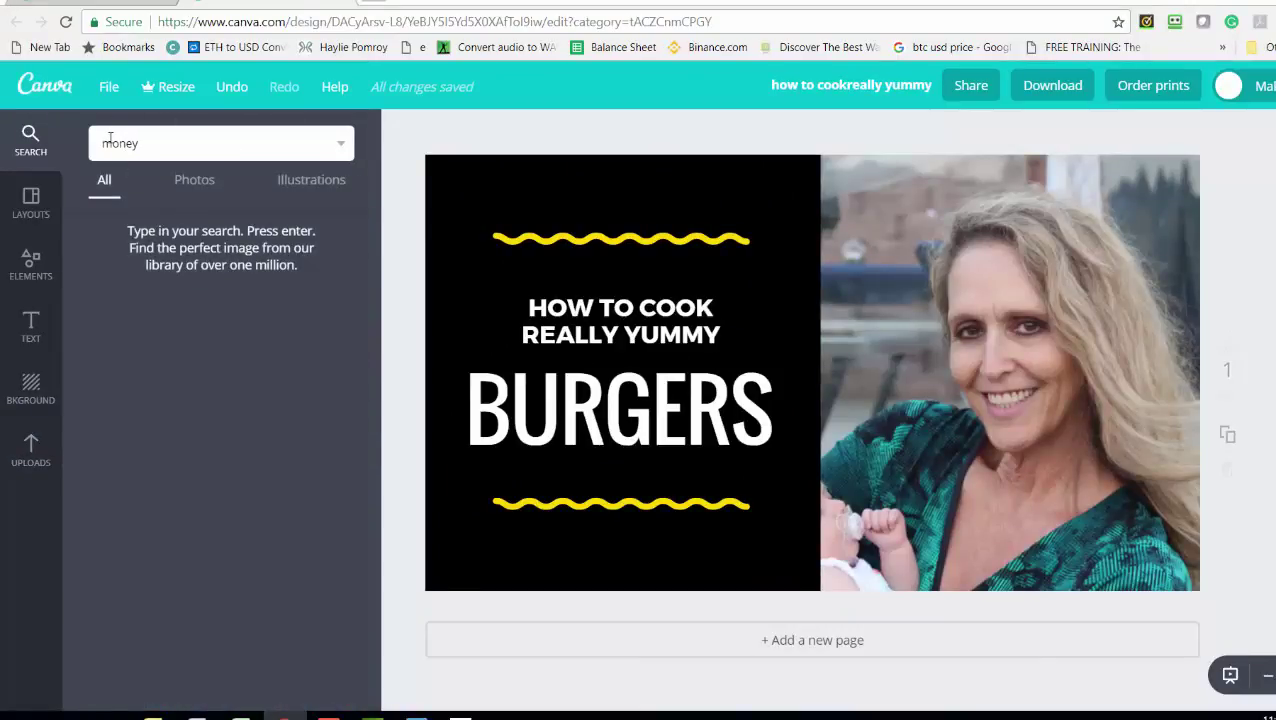
{"action": "key", "text": "Return"}
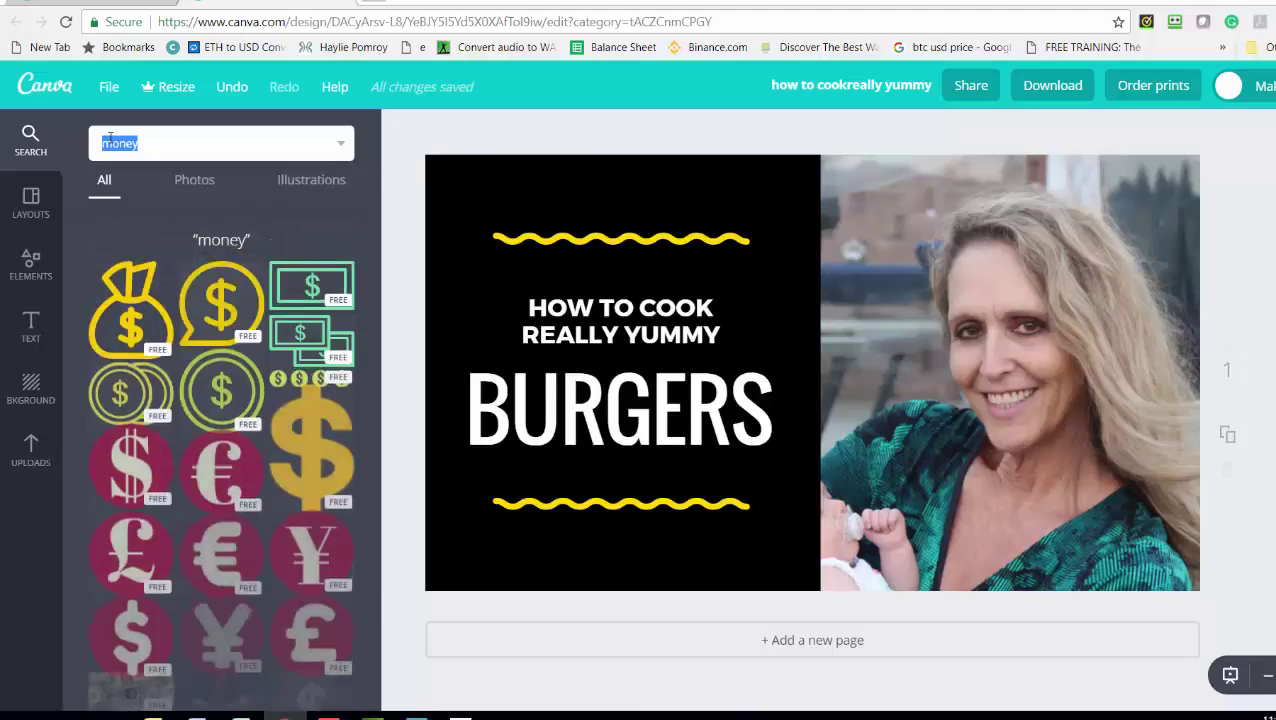
{"action": "scroll", "coordinate": [378, 330], "scroll_direction": "down", "scroll_amount": 2}
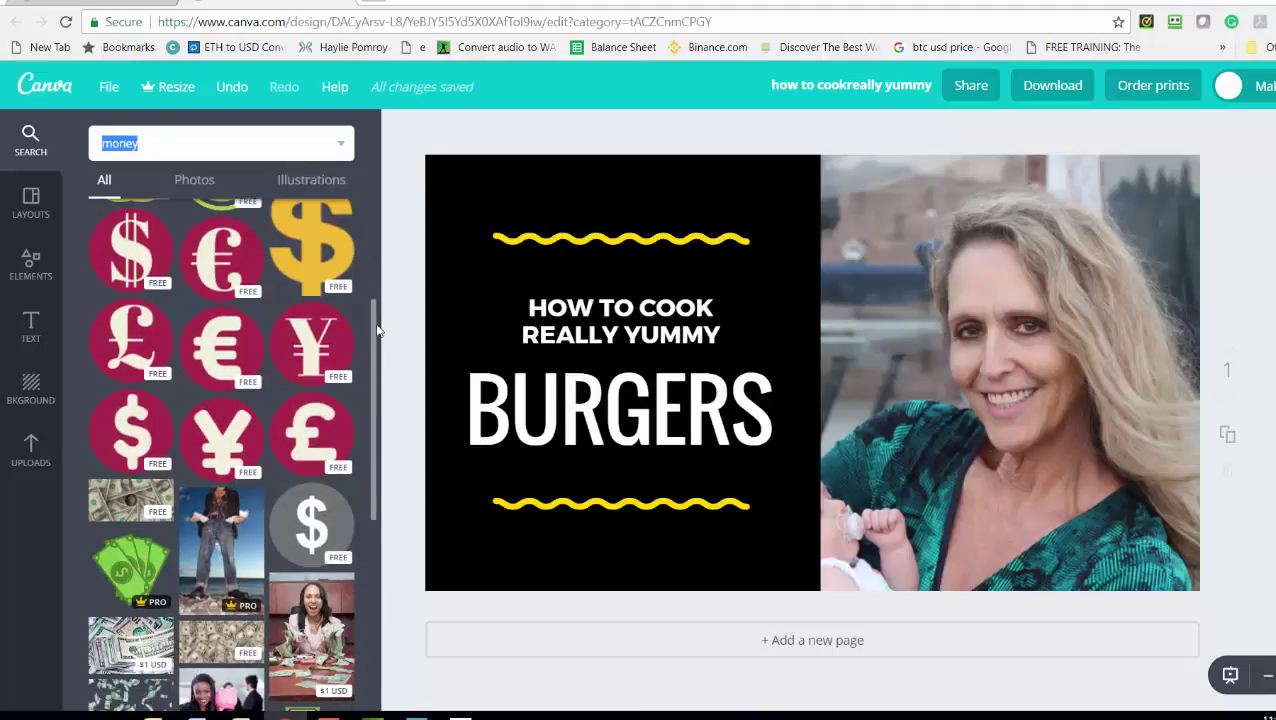
{"action": "left_click_drag", "start_coordinate": [378, 330], "coordinate": [137, 500]}
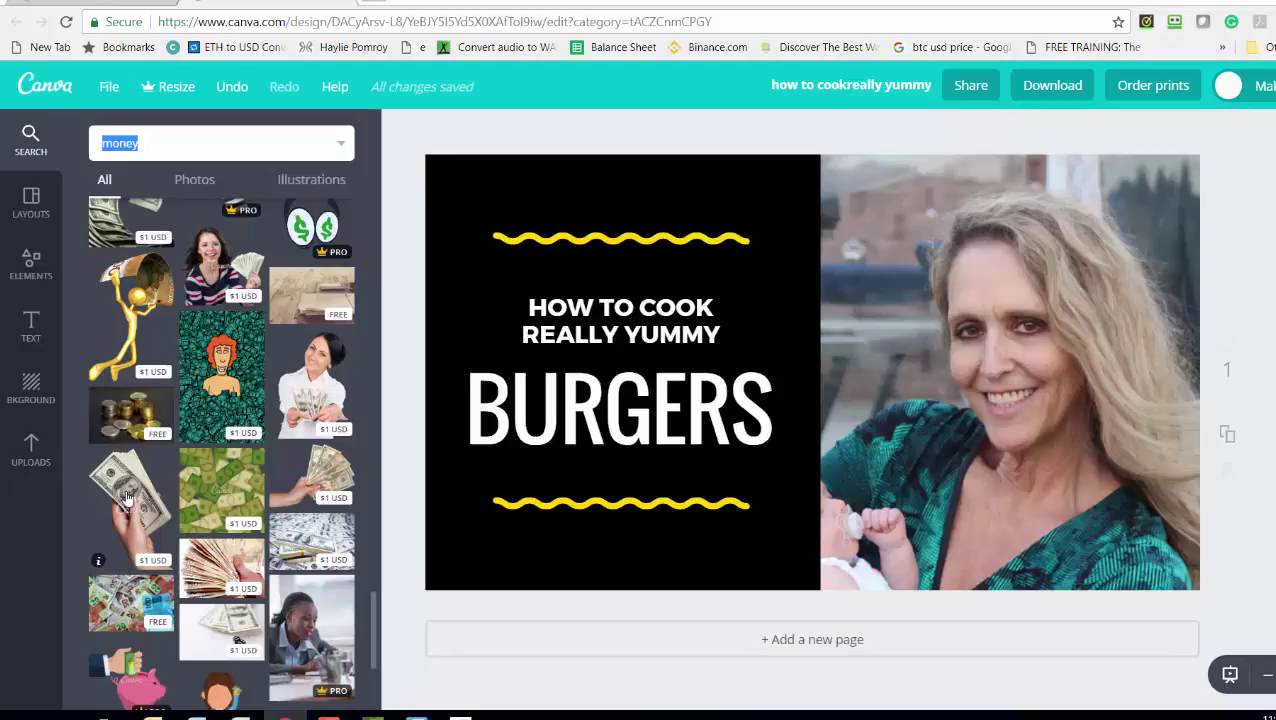
{"action": "left_click", "coordinate": [127, 497]}
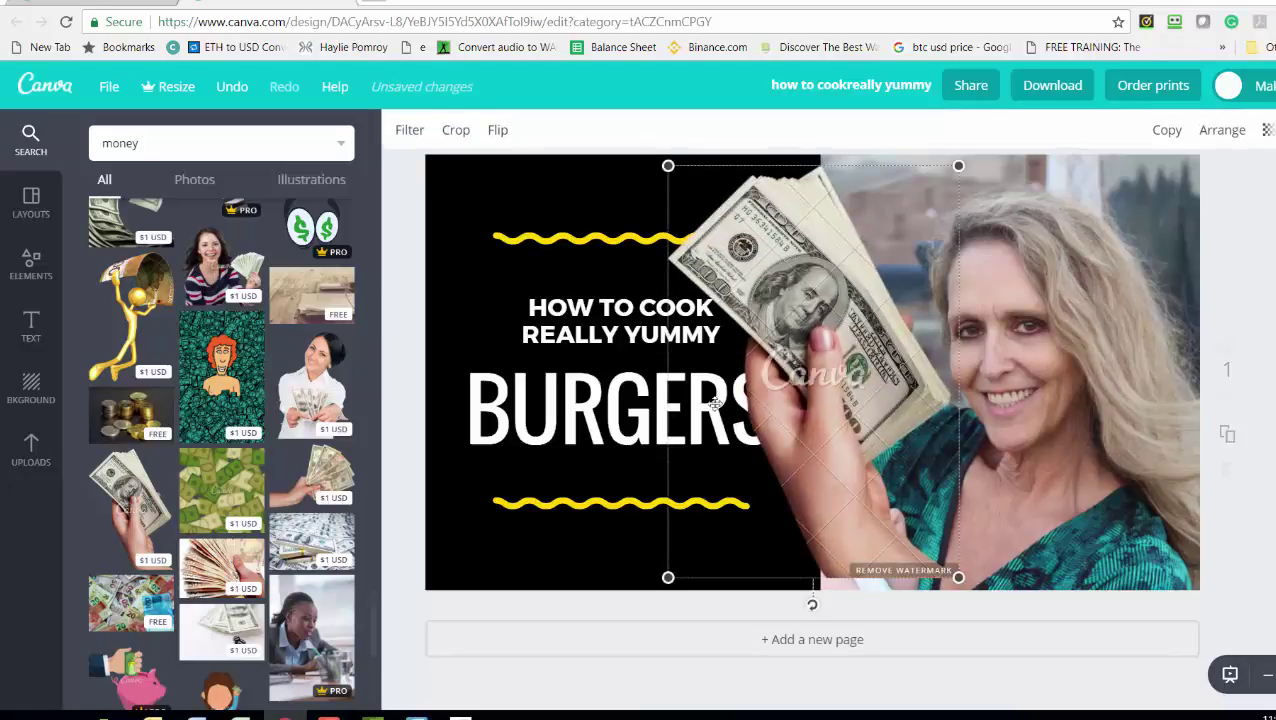
Step: Rotate the money image, shrink it and place it over the baby at the lower edge beside the black panel
{"action": "left_click_drag", "start_coordinate": [812, 608], "coordinate": [935, 572]}
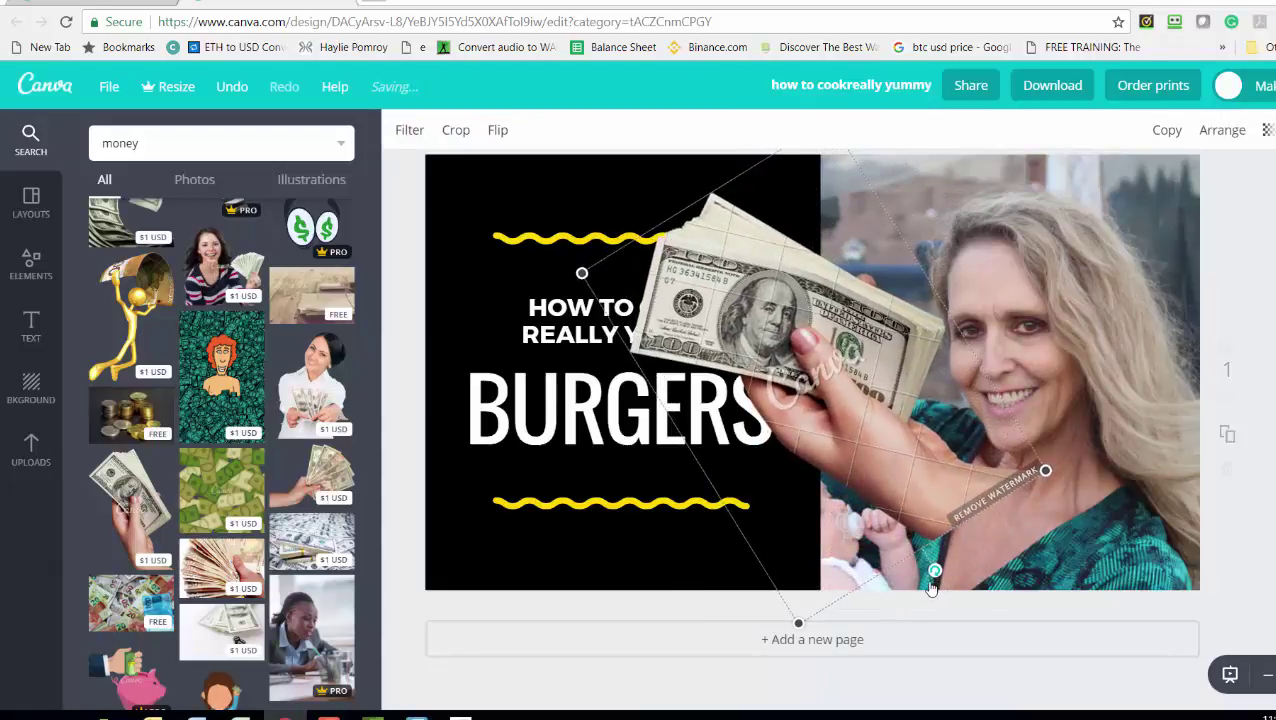
{"action": "left_click_drag", "start_coordinate": [803, 621], "coordinate": [807, 482]}
{"action": "left_click_drag", "start_coordinate": [884, 477], "coordinate": [870, 565]}
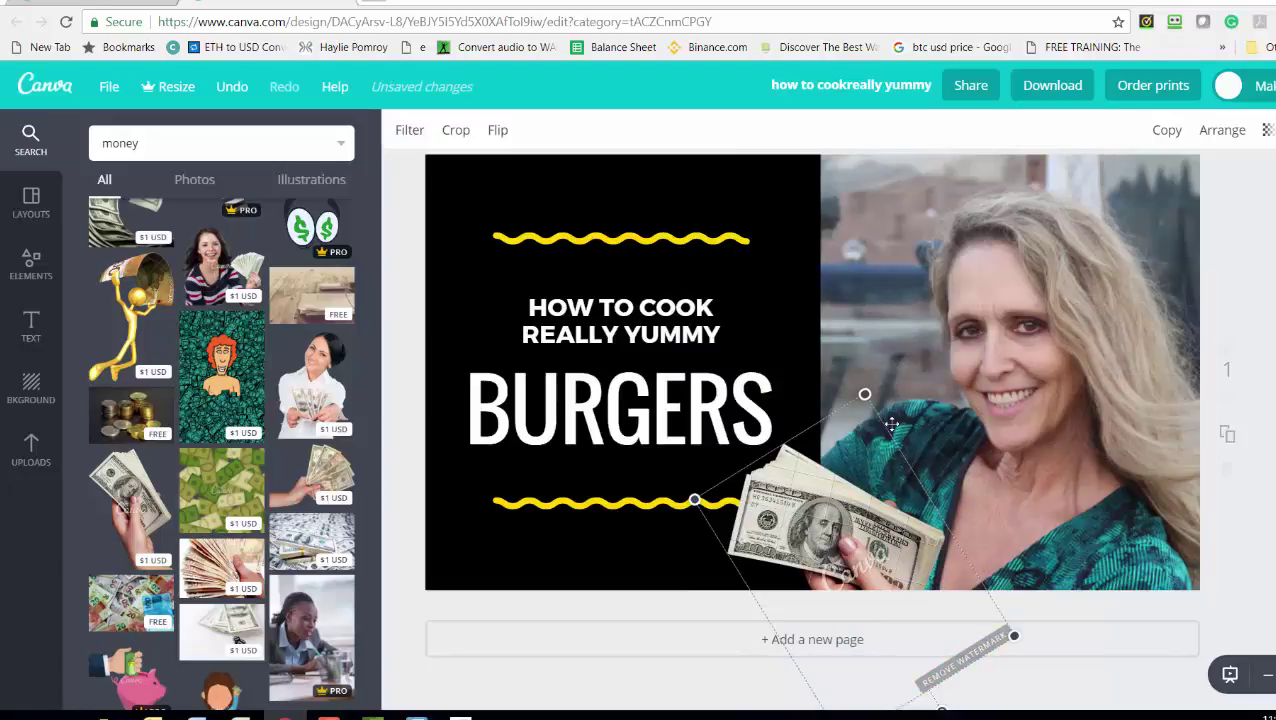
{"action": "left_click_drag", "start_coordinate": [865, 395], "coordinate": [862, 435]}
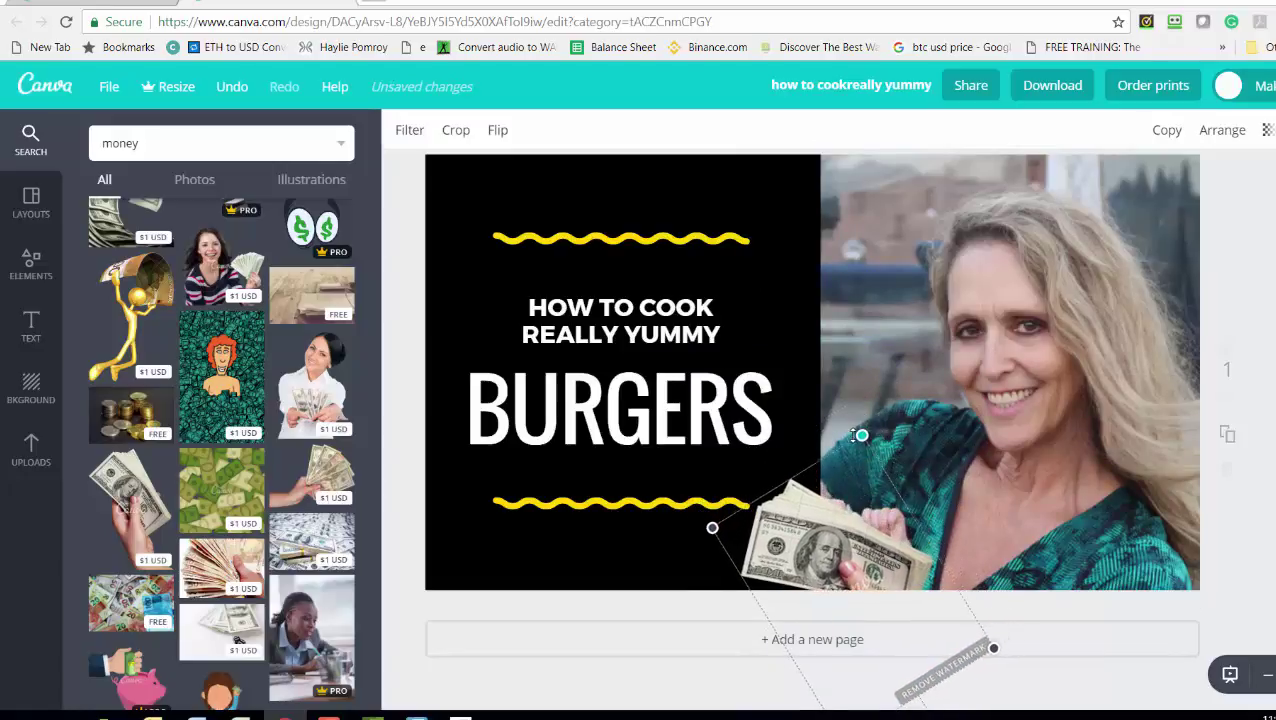
{"action": "left_click_drag", "start_coordinate": [842, 578], "coordinate": [894, 563]}
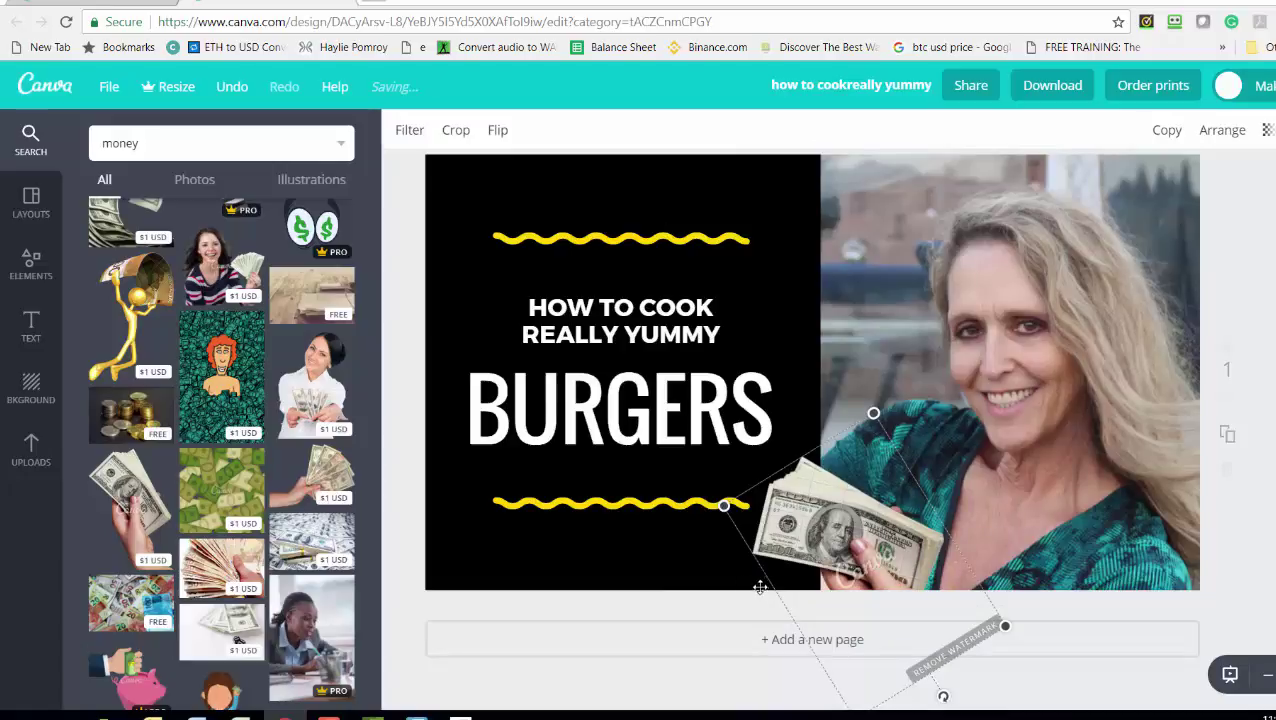
Step: Widen the black panel slightly toward the woman's photo, keeping the money image over the panel's lower corner
{"action": "left_click", "coordinate": [797, 340]}
{"action": "left_click", "coordinate": [814, 284]}
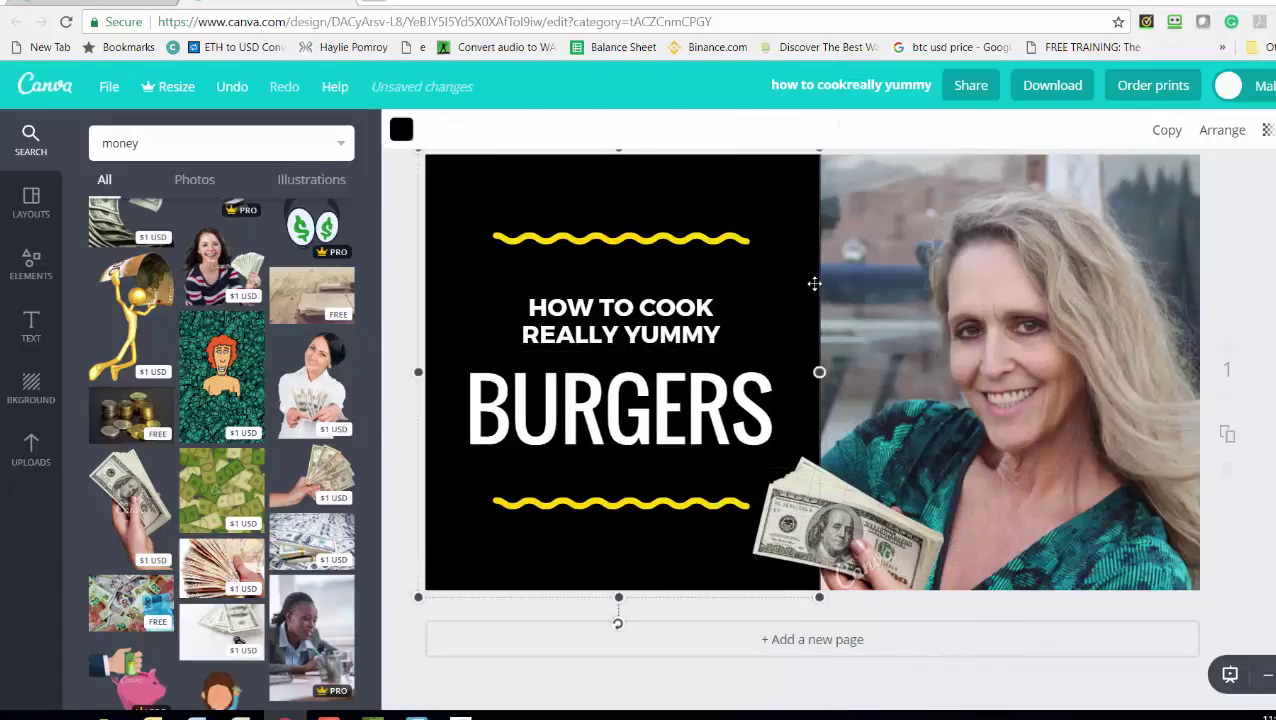
{"action": "left_click_drag", "start_coordinate": [818, 371], "coordinate": [830, 372]}
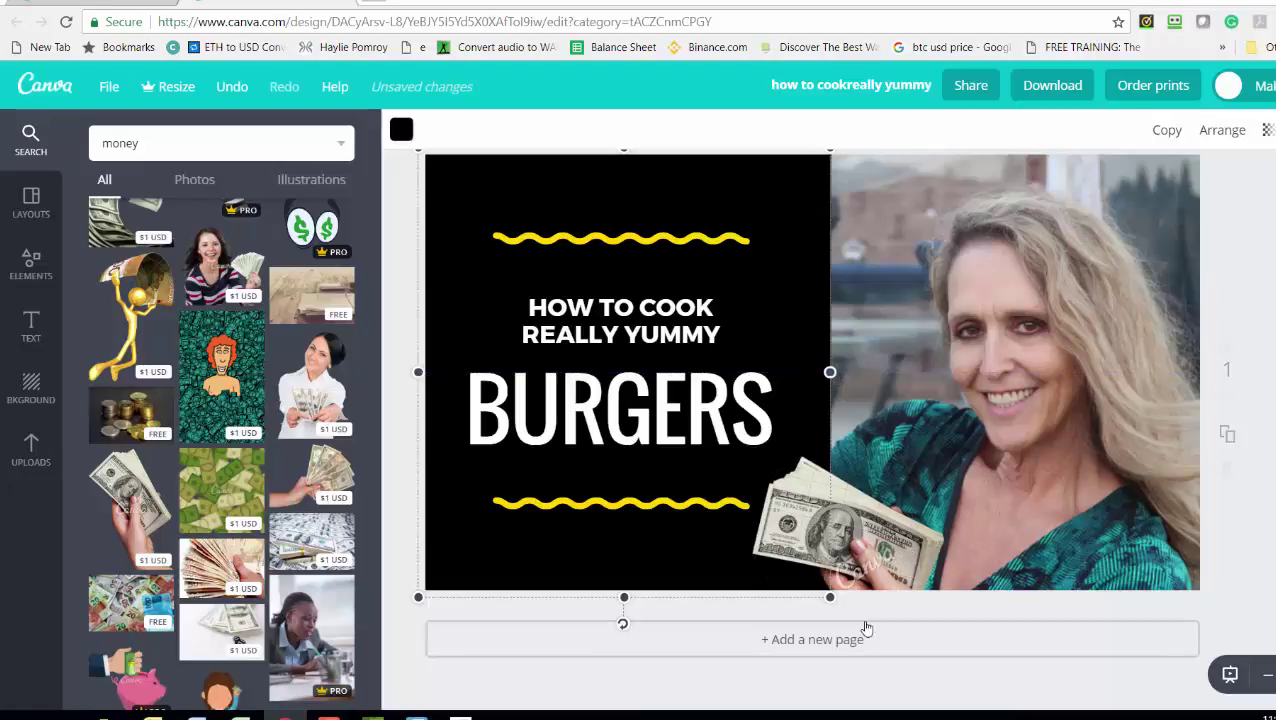
{"action": "left_click_drag", "start_coordinate": [884, 560], "coordinate": [906, 517]}
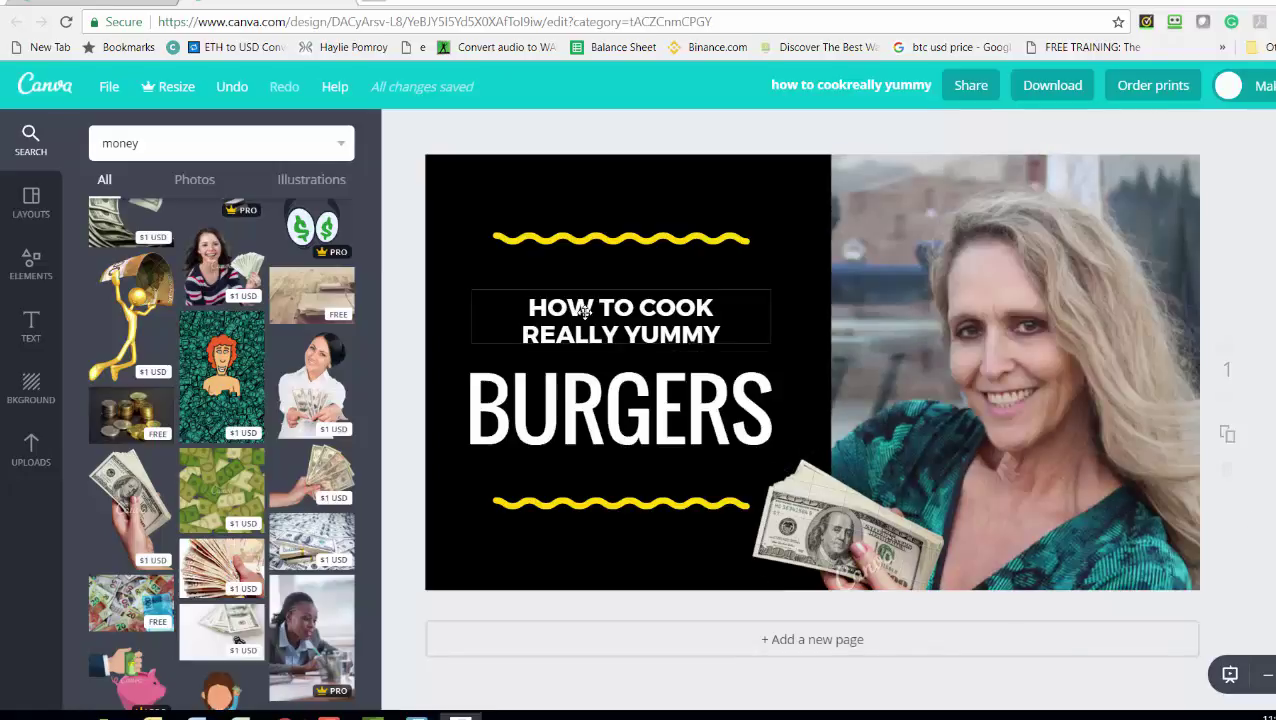
Step: Replace the "How to cook really yummy" text with "HOW TO MAKE AWESOME"
{"action": "left_click", "coordinate": [621, 335]}
{"action": "left_click_drag", "start_coordinate": [526, 307], "coordinate": [721, 336]}
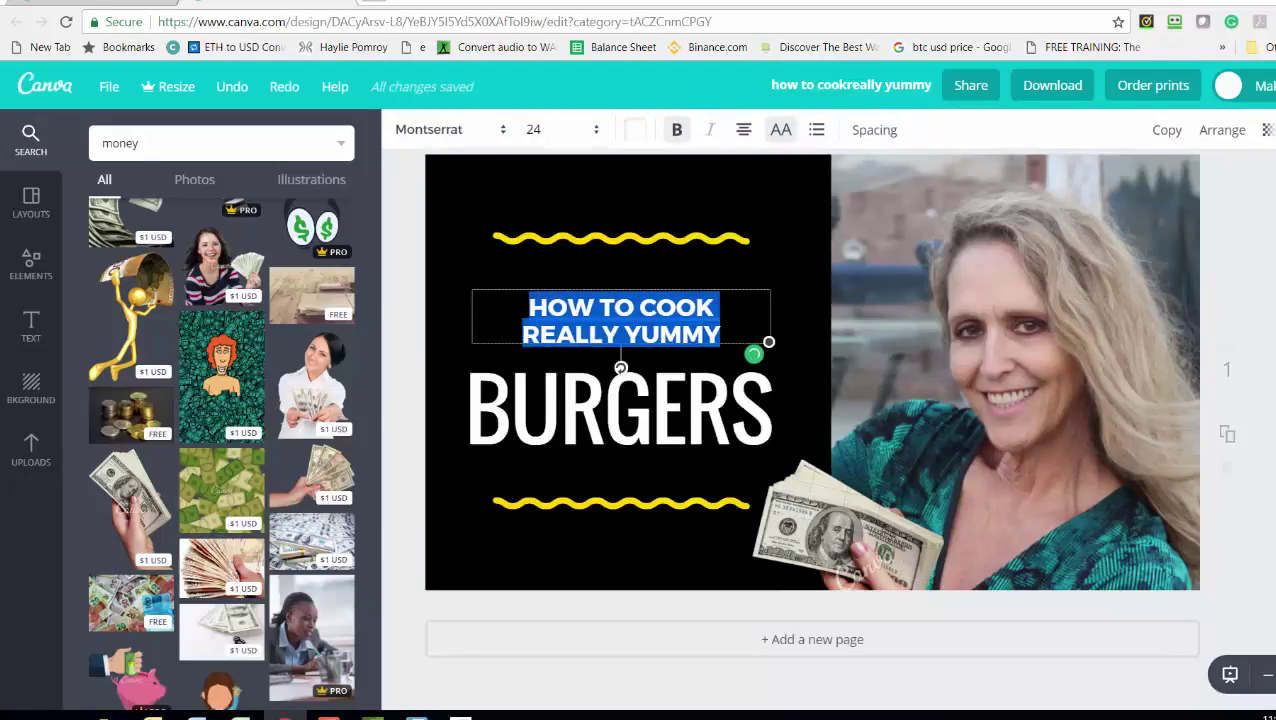
{"action": "type", "text": "HOW TO MAKE AWEC"}
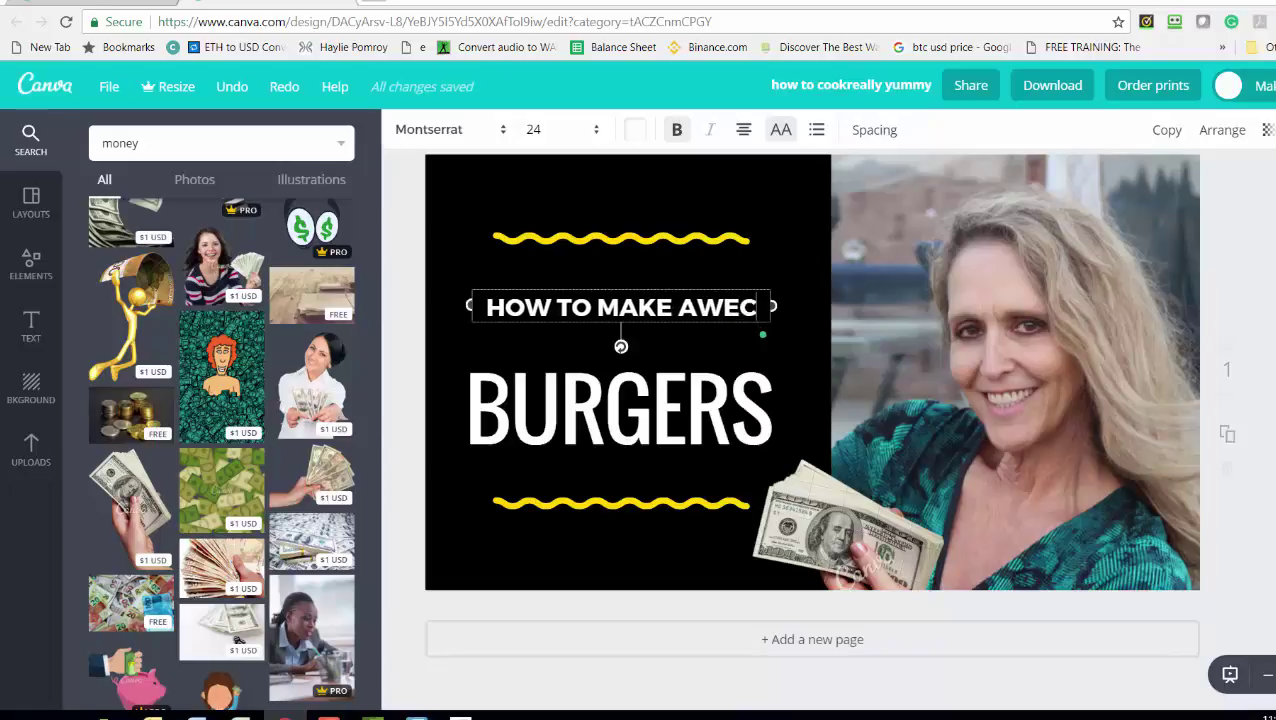
{"action": "key", "text": "BackSpace"}
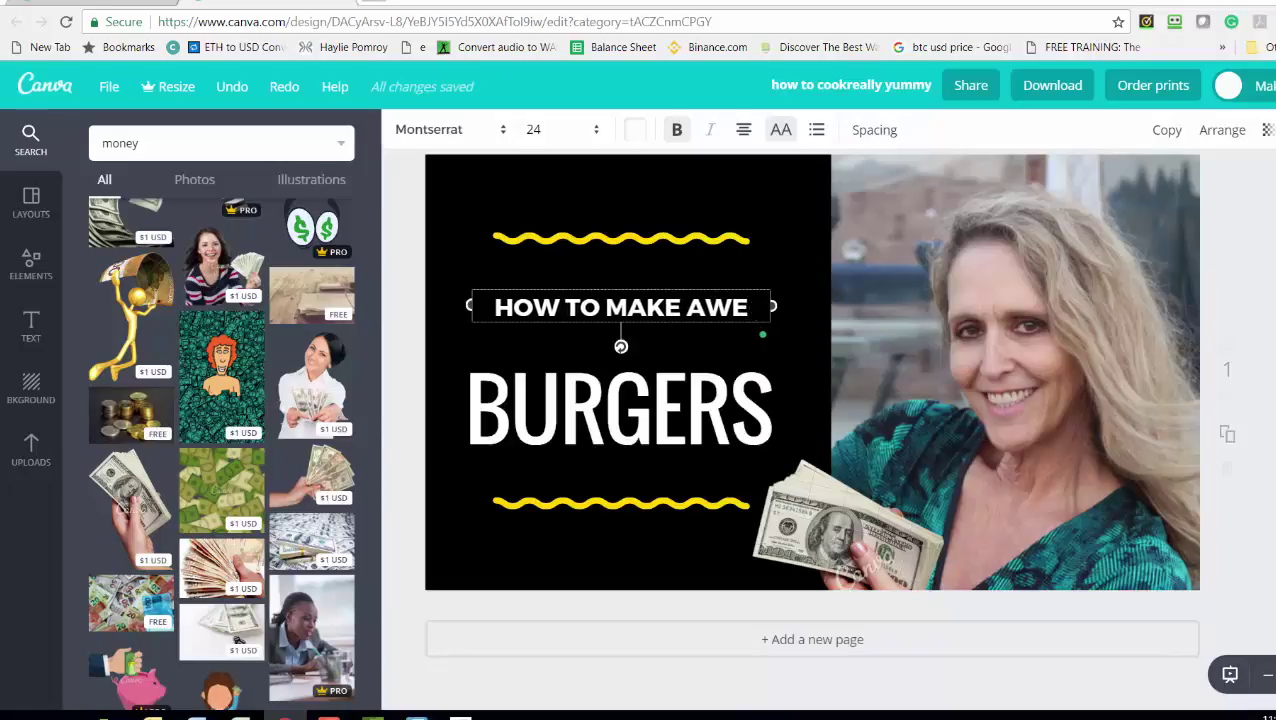
{"action": "type", "text": "SEOM"}
{"action": "key", "text": "BackSpace"}
{"action": "key", "text": "BackSpace"}
{"action": "key", "text": "BackSpace"}
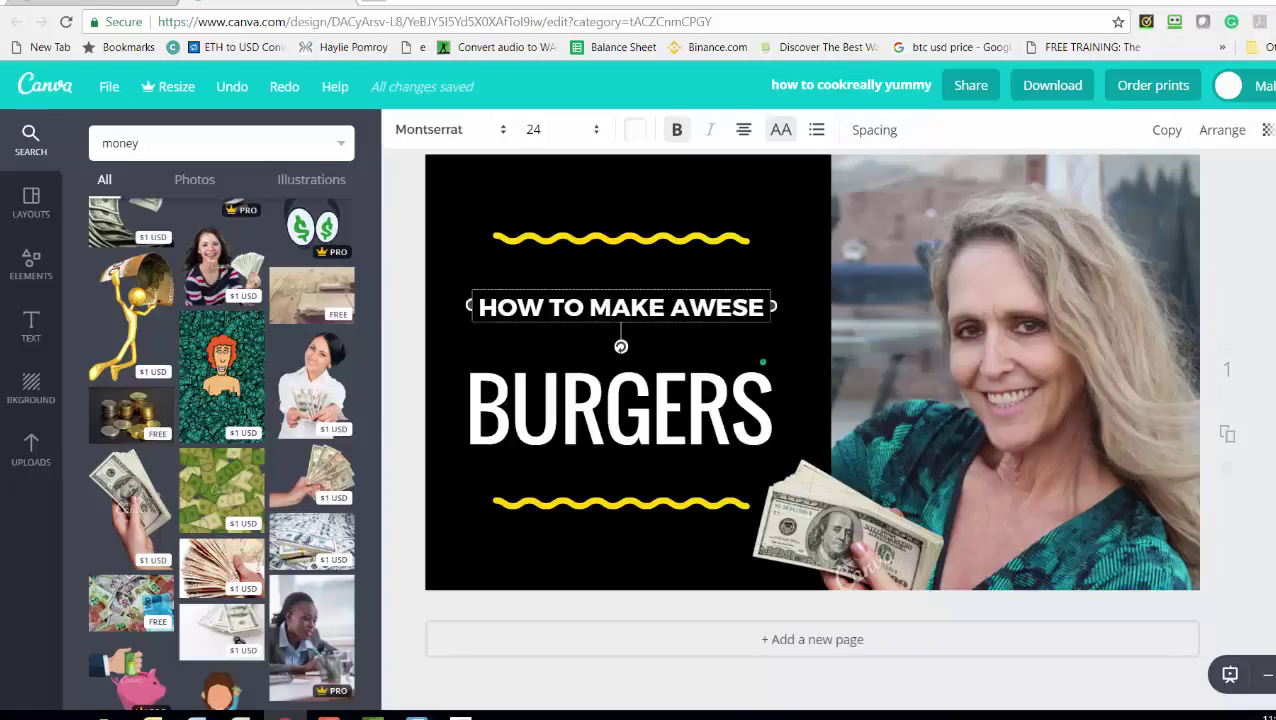
{"action": "type", "text": "OME"}
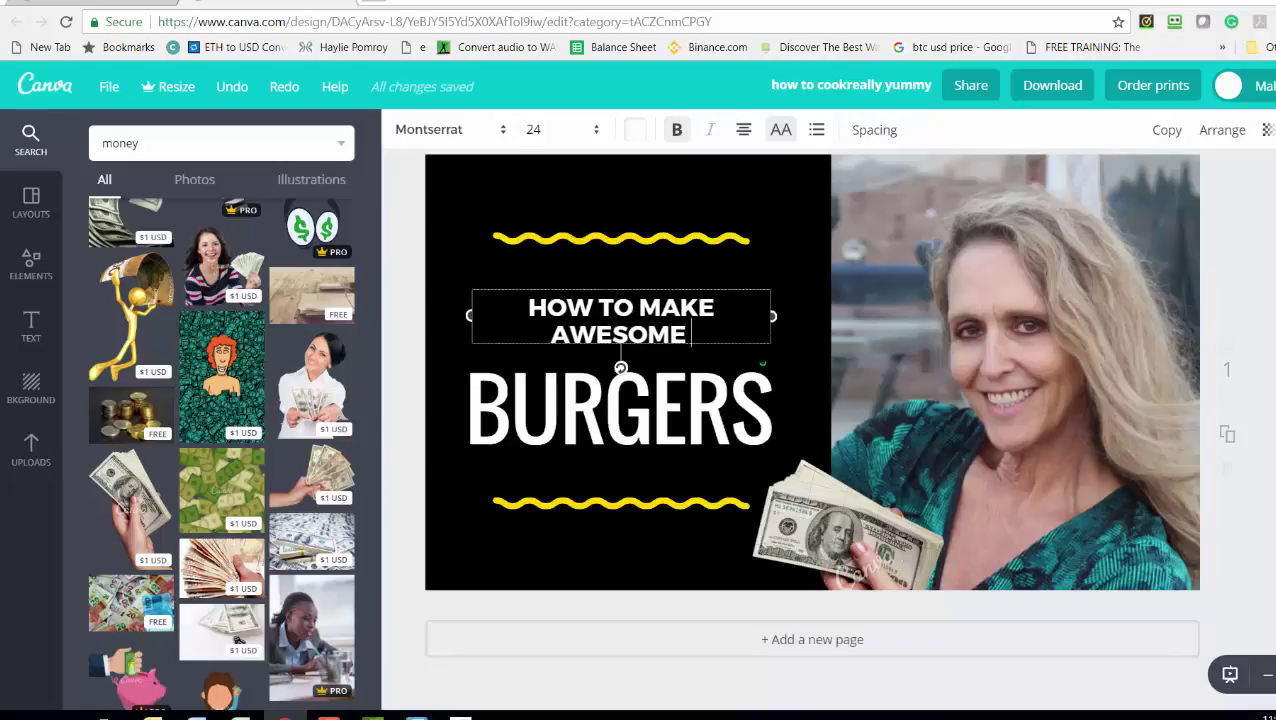
Step: Replace the large "BURGERS" title with "YOUTUBE THUMBNAILS"
{"action": "left_click", "coordinate": [633, 413]}
{"action": "left_click", "coordinate": [466, 410]}
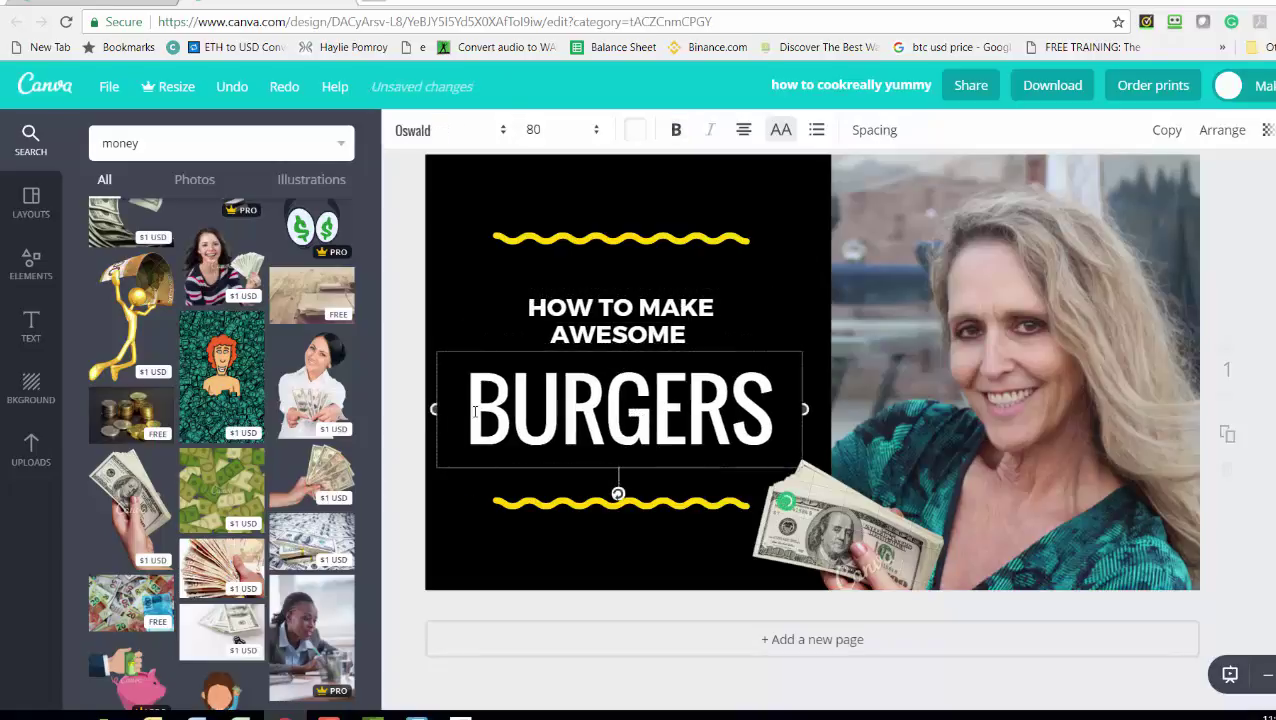
{"action": "left_click_drag", "start_coordinate": [466, 410], "coordinate": [773, 436]}
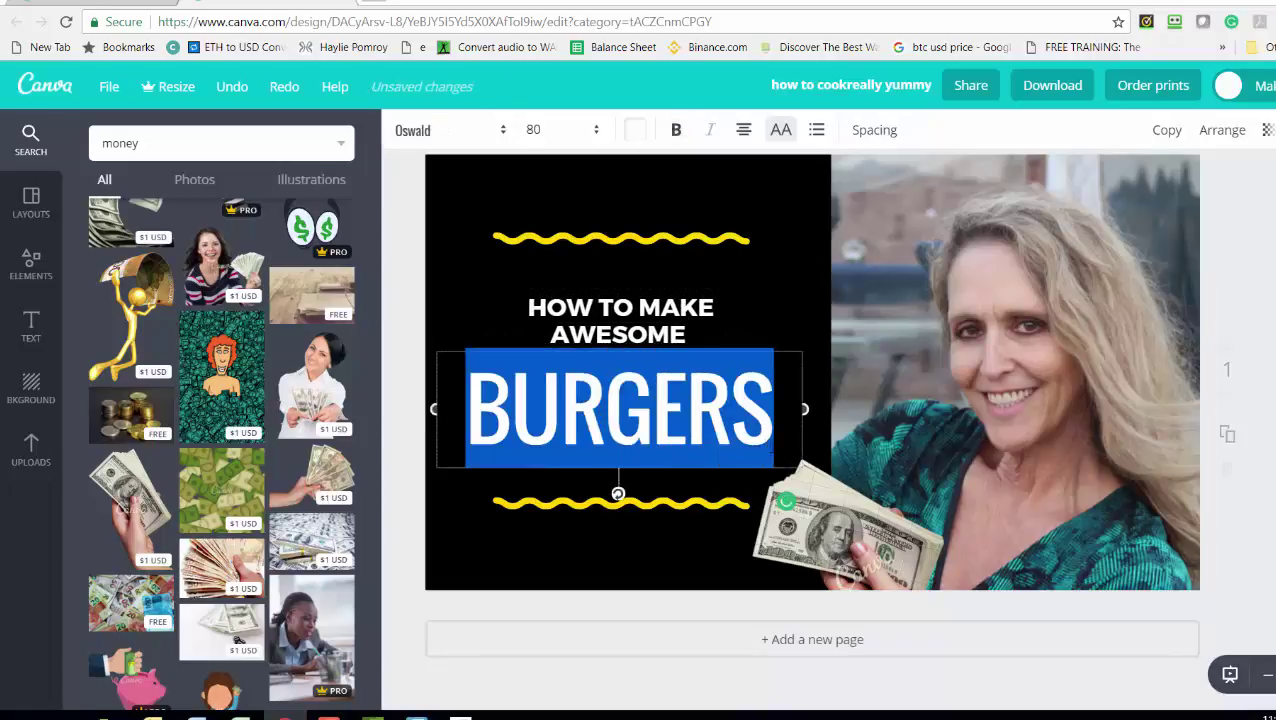
{"action": "type", "text": "YOUTU"}
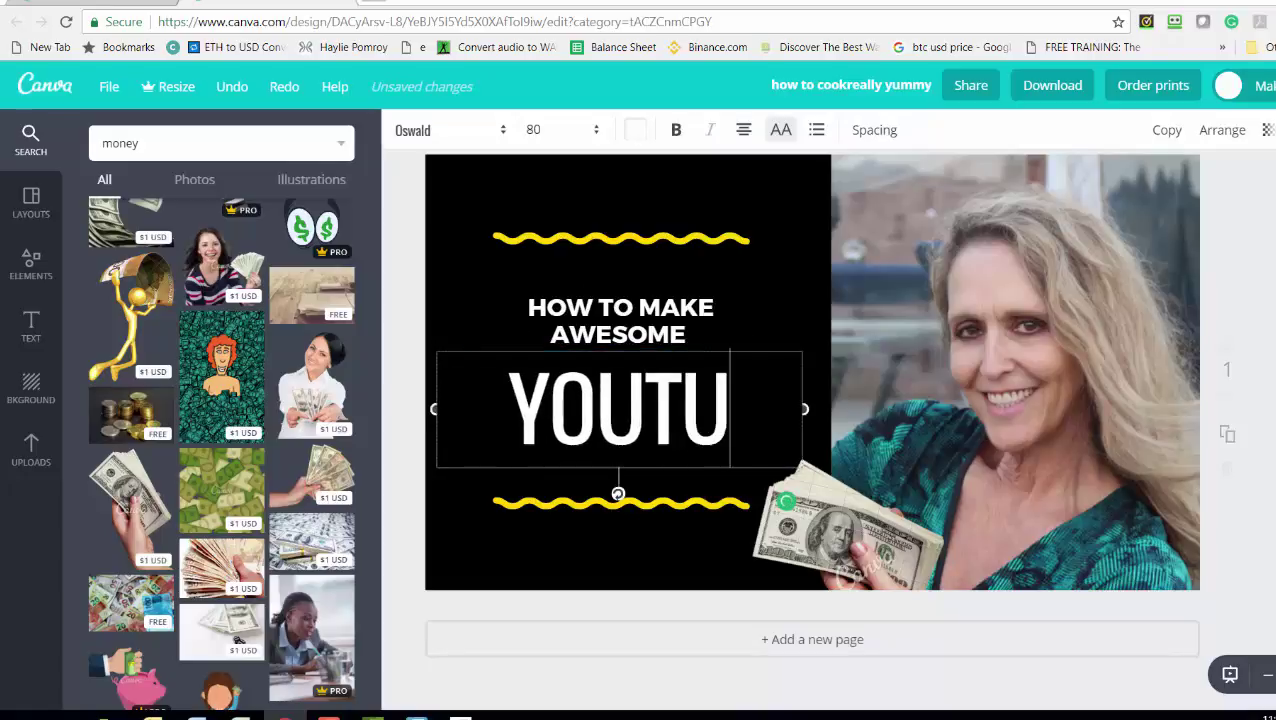
{"action": "type", "text": "BE T"}
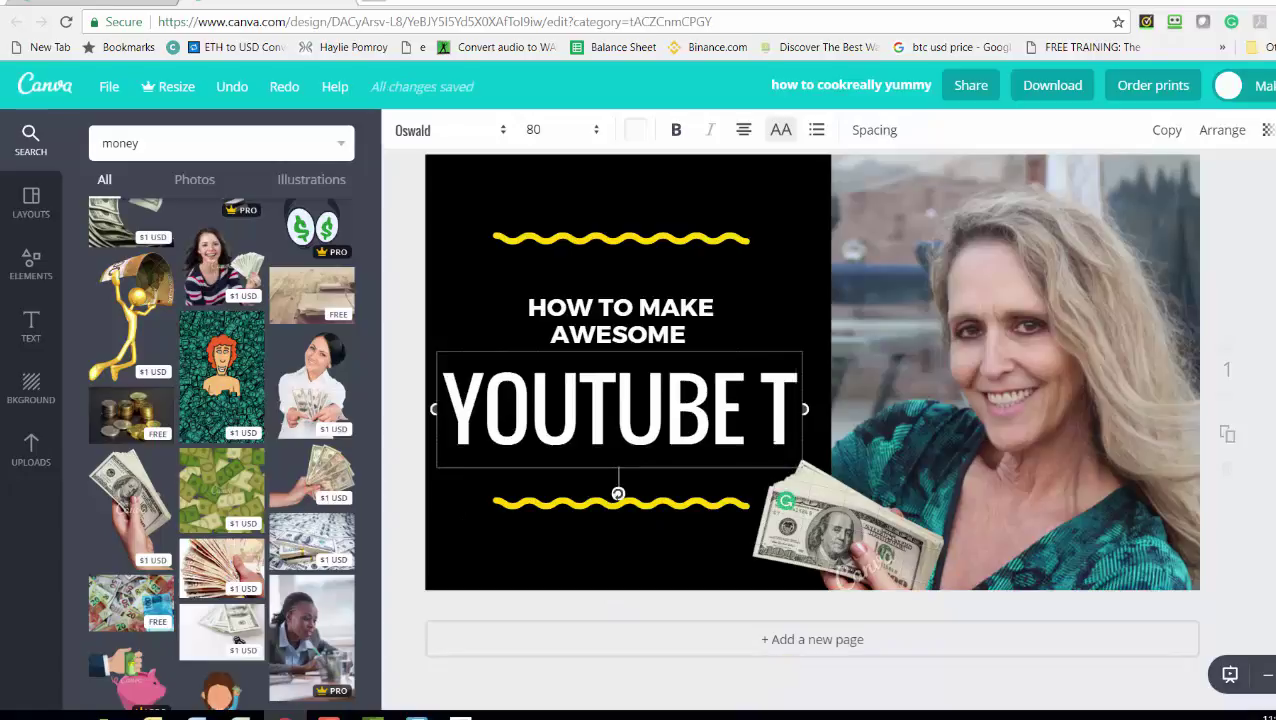
{"action": "type", "text": "HUMBNAI"}
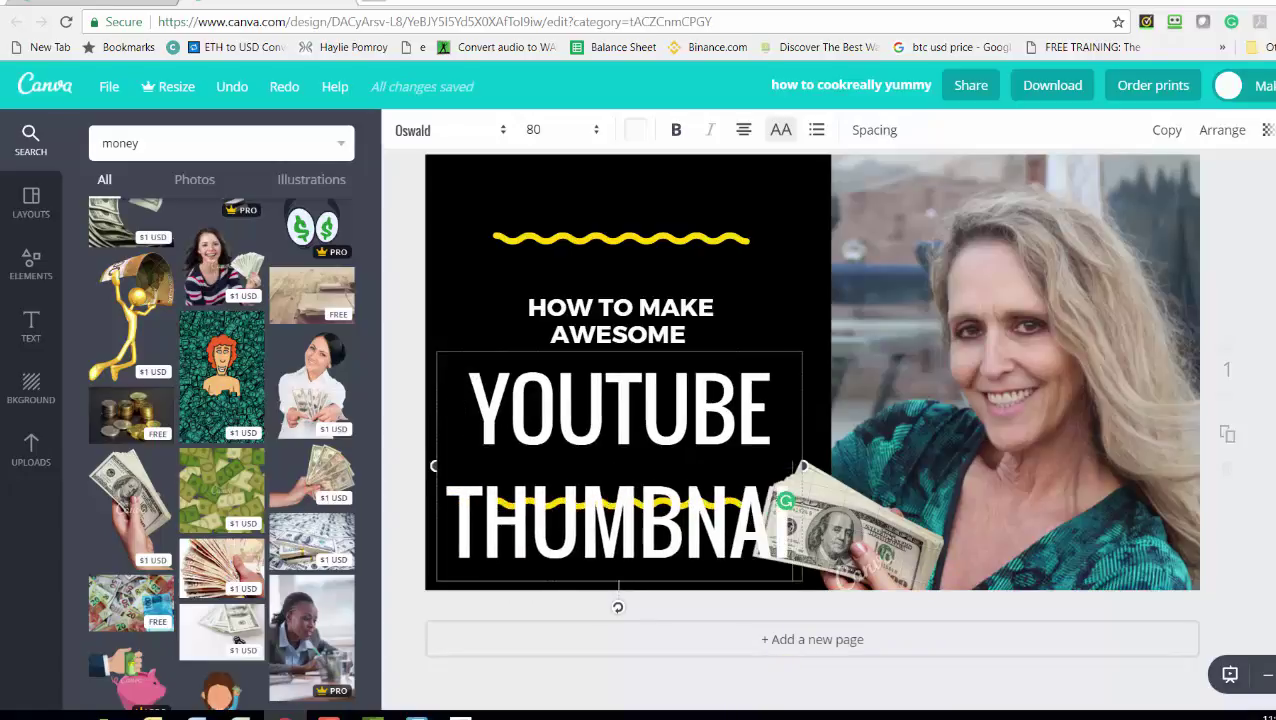
{"action": "type", "text": "LS"}
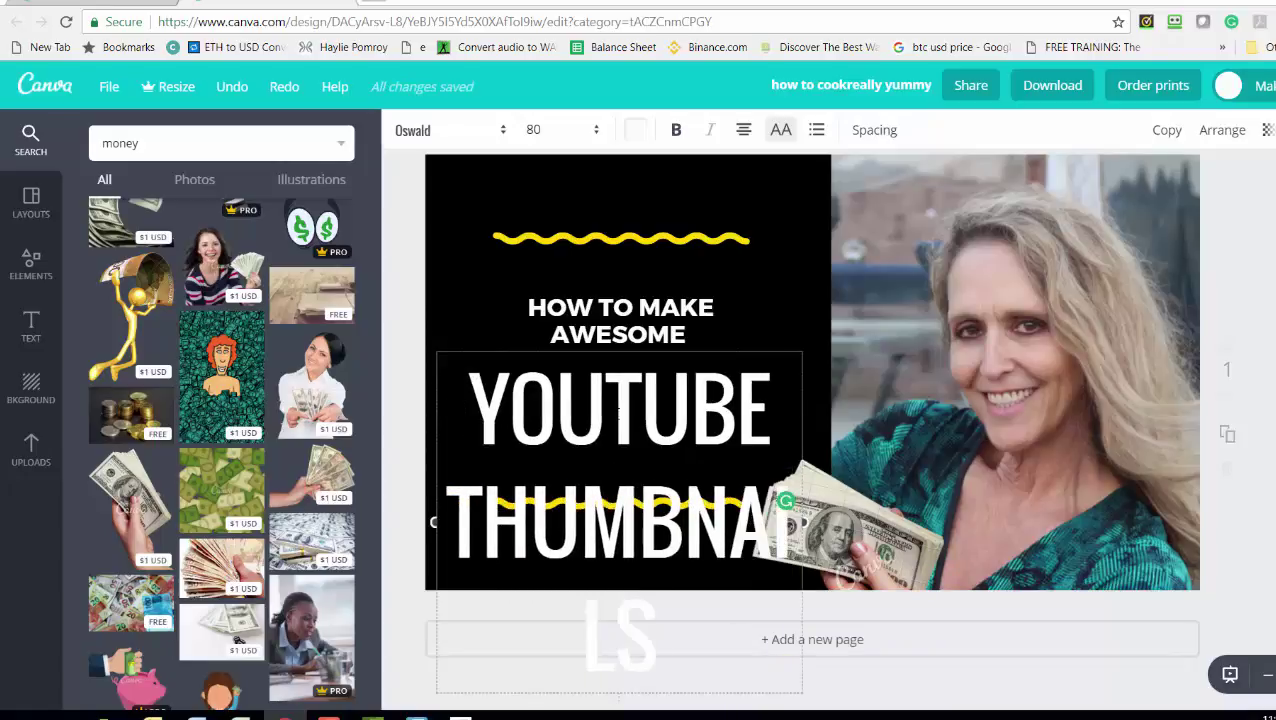
Step: Set the font size of the whole "YOUTUBE THUMBNAILS" title to 56
{"action": "left_click", "coordinate": [468, 408]}
{"action": "left_click_drag", "start_coordinate": [474, 390], "coordinate": [767, 632]}
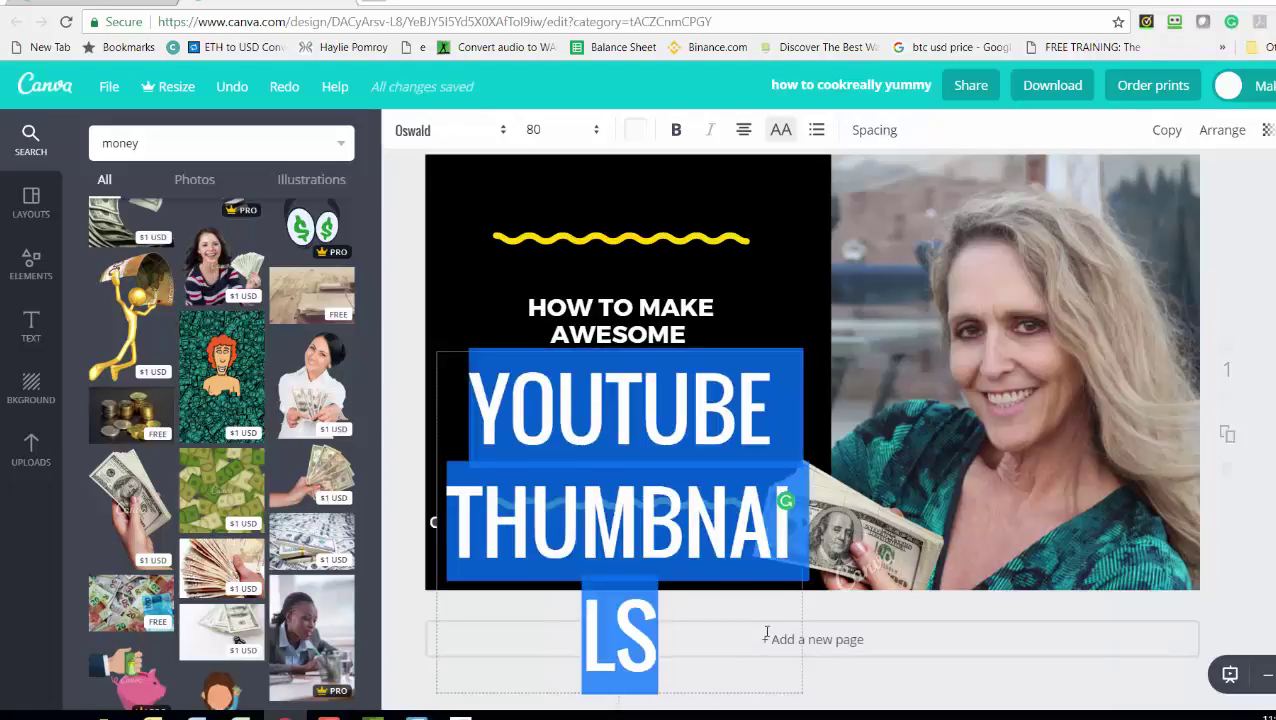
{"action": "left_click", "coordinate": [597, 143]}
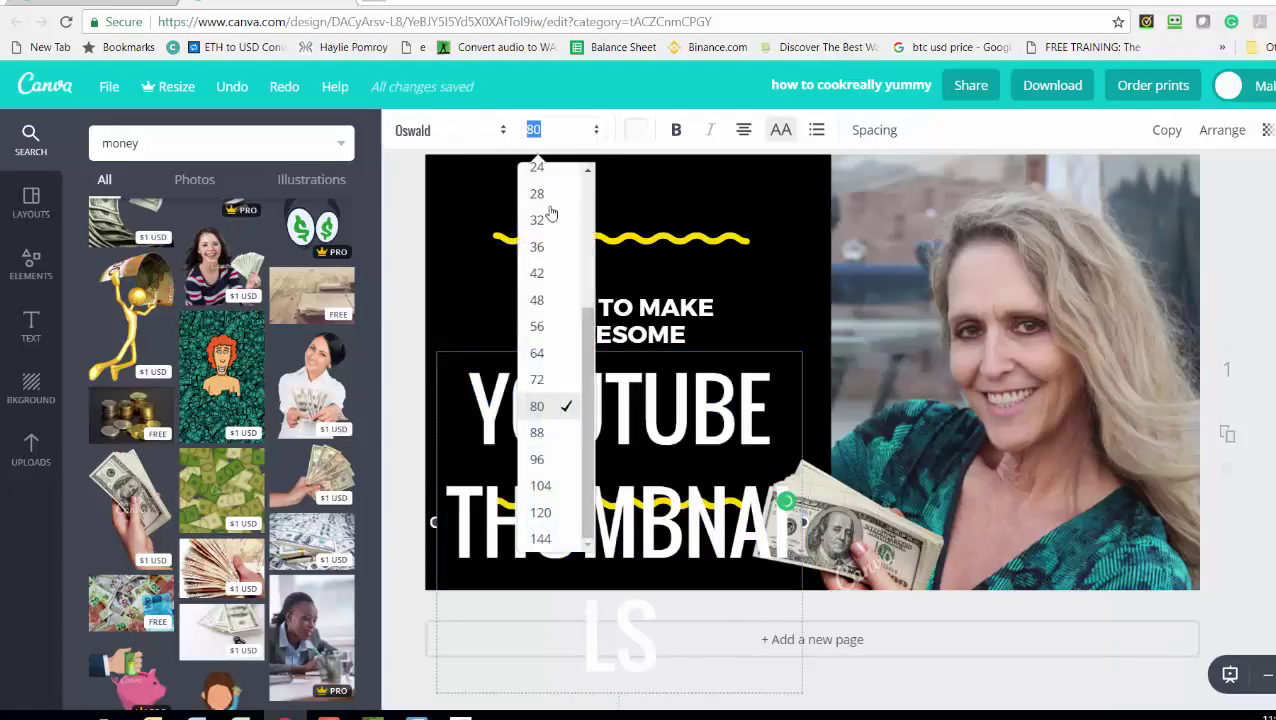
{"action": "left_click", "coordinate": [537, 326]}
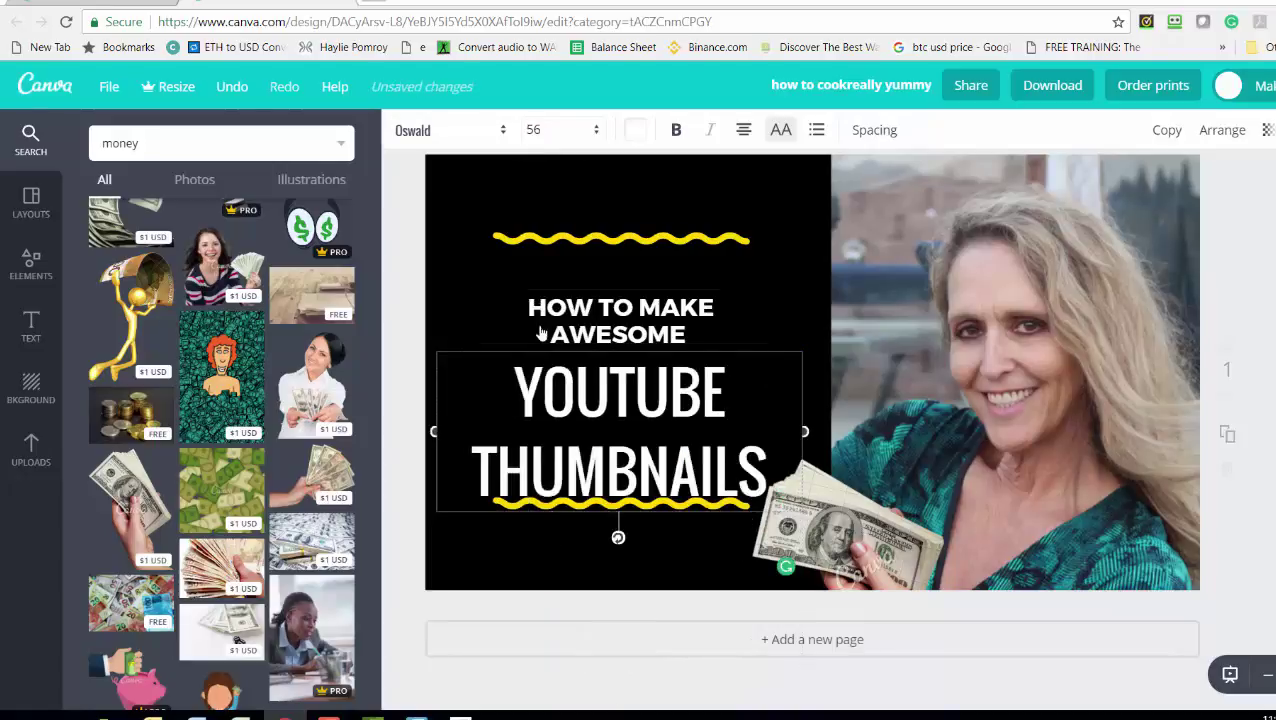
Step: Spread the yellow wavy lines toward the black panel's upper and lower edges and move both title texts up between them
{"action": "left_click_drag", "start_coordinate": [618, 234], "coordinate": [618, 186]}
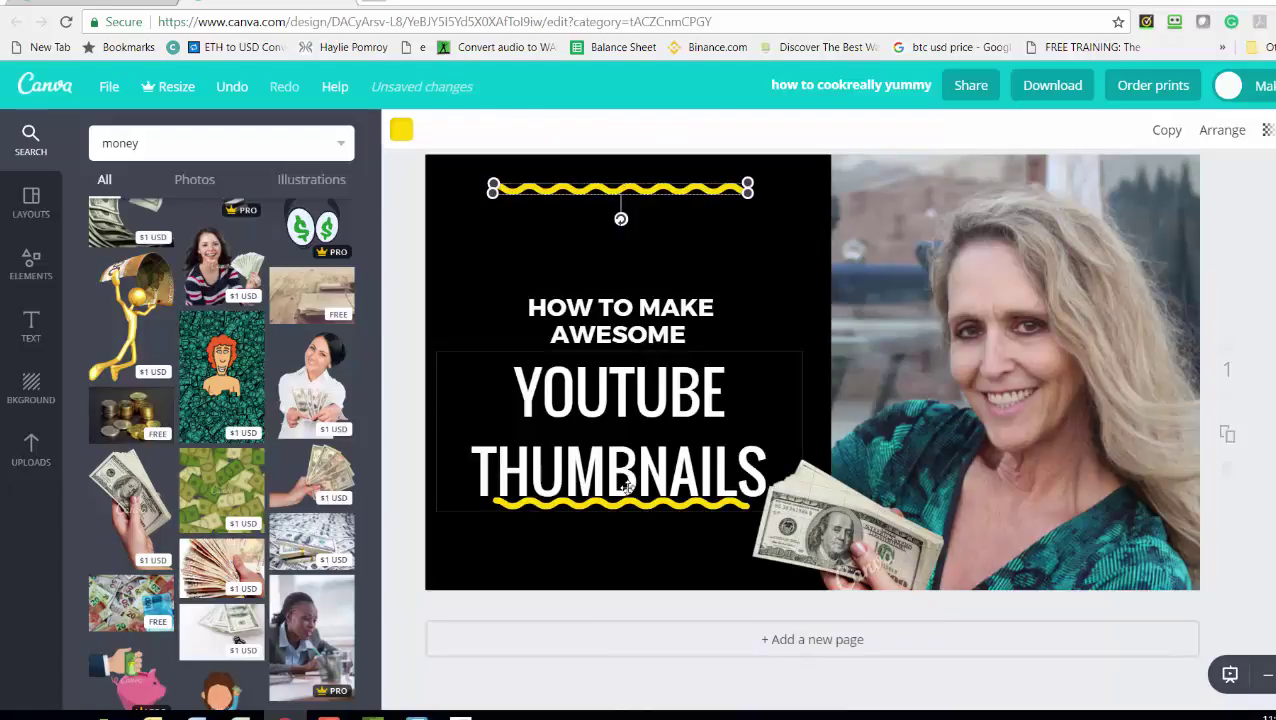
{"action": "left_click_drag", "start_coordinate": [635, 504], "coordinate": [636, 553]}
{"action": "left_click", "coordinate": [625, 301]}
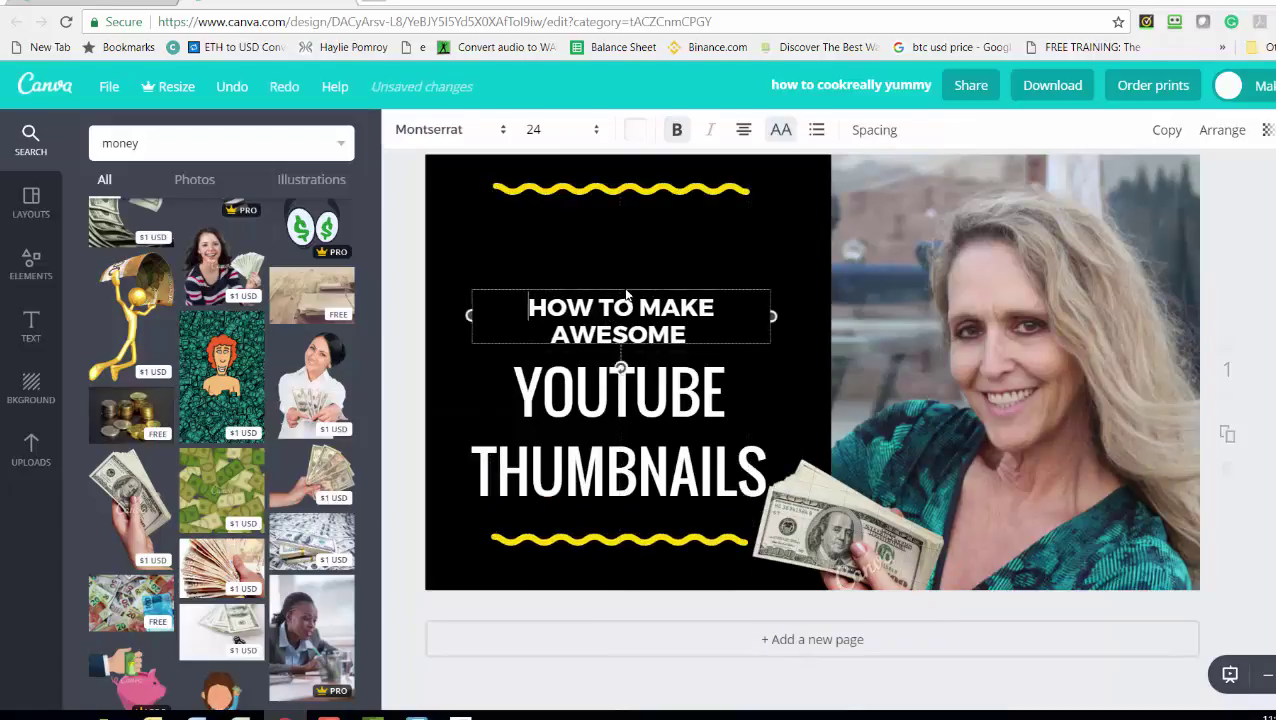
{"action": "left_click_drag", "start_coordinate": [606, 281], "coordinate": [610, 214]}
{"action": "left_click", "coordinate": [607, 390]}
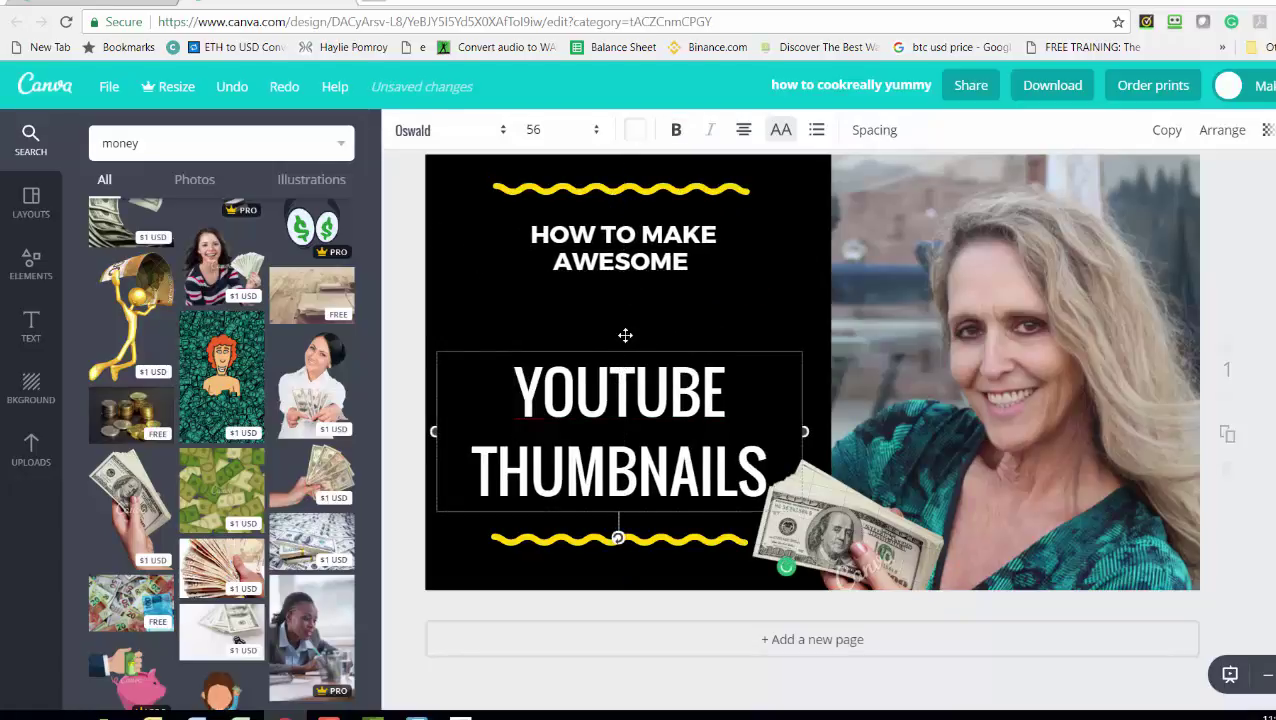
{"action": "left_click_drag", "start_coordinate": [624, 338], "coordinate": [628, 311]}
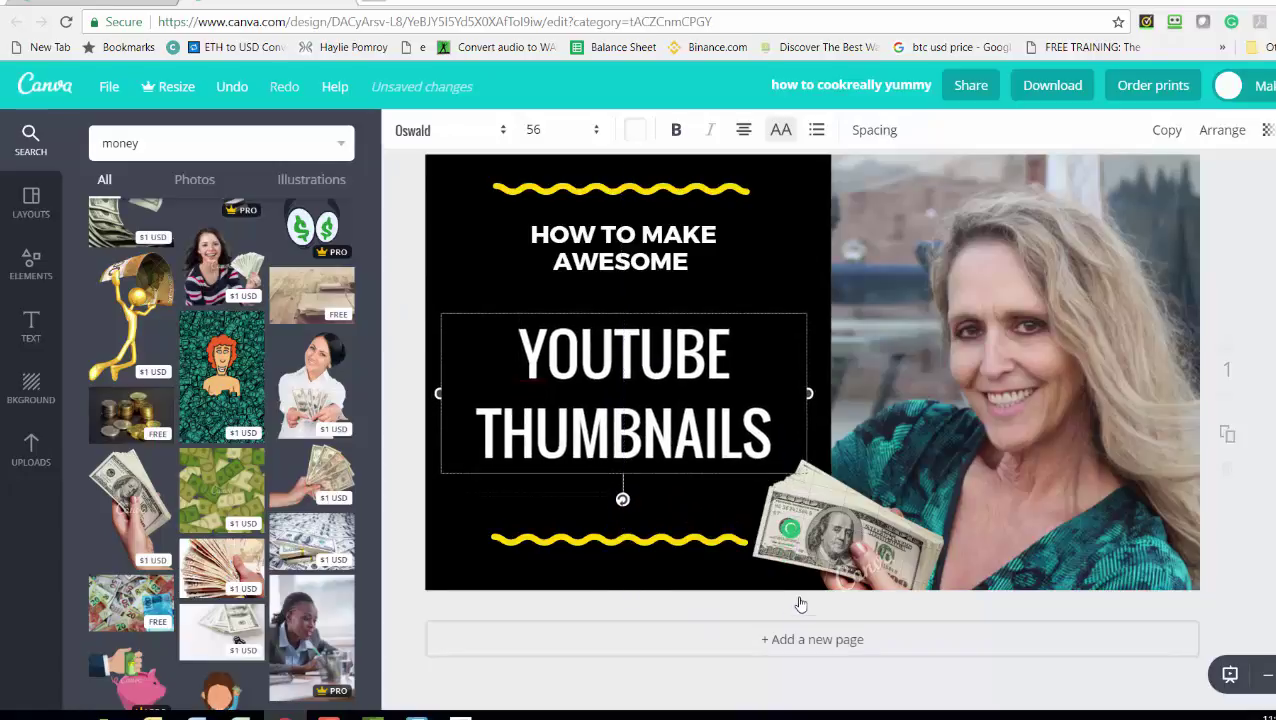
{"action": "left_click", "coordinate": [948, 606]}
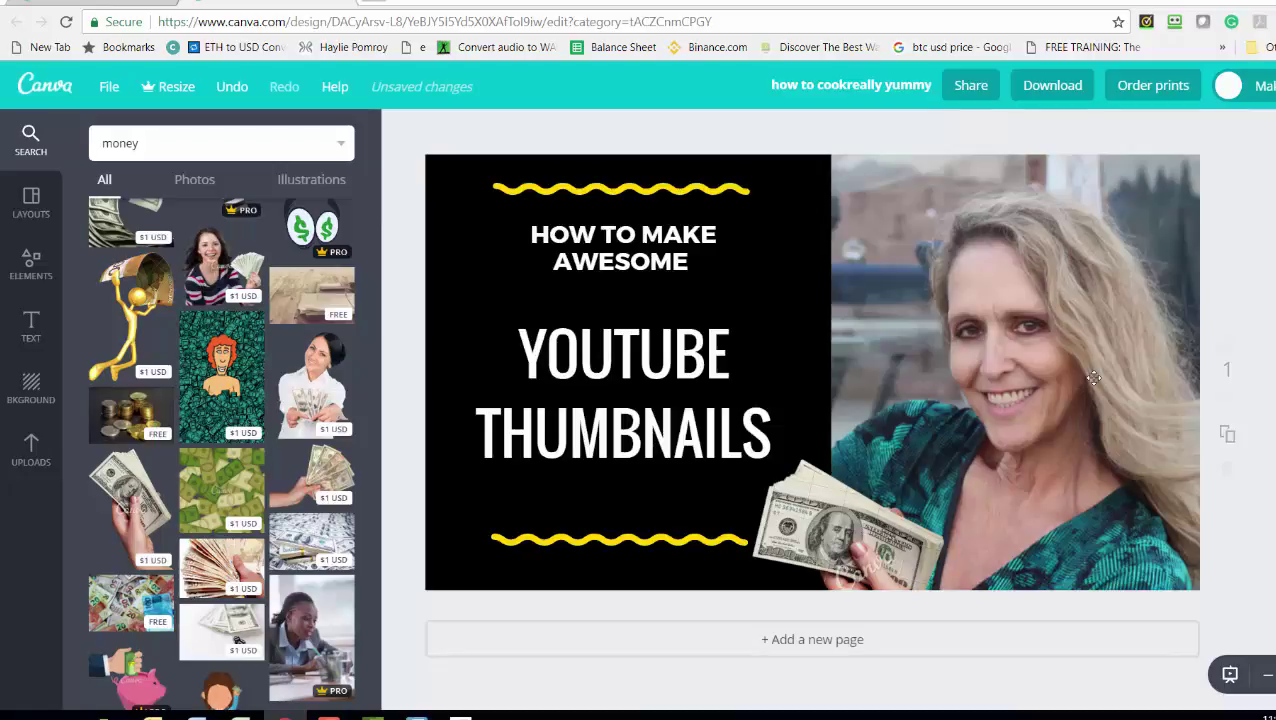
Step: Adjust the filter of the woman's photo to contrast +13, saturation +13 and blur -13
{"action": "left_click", "coordinate": [1045, 340]}
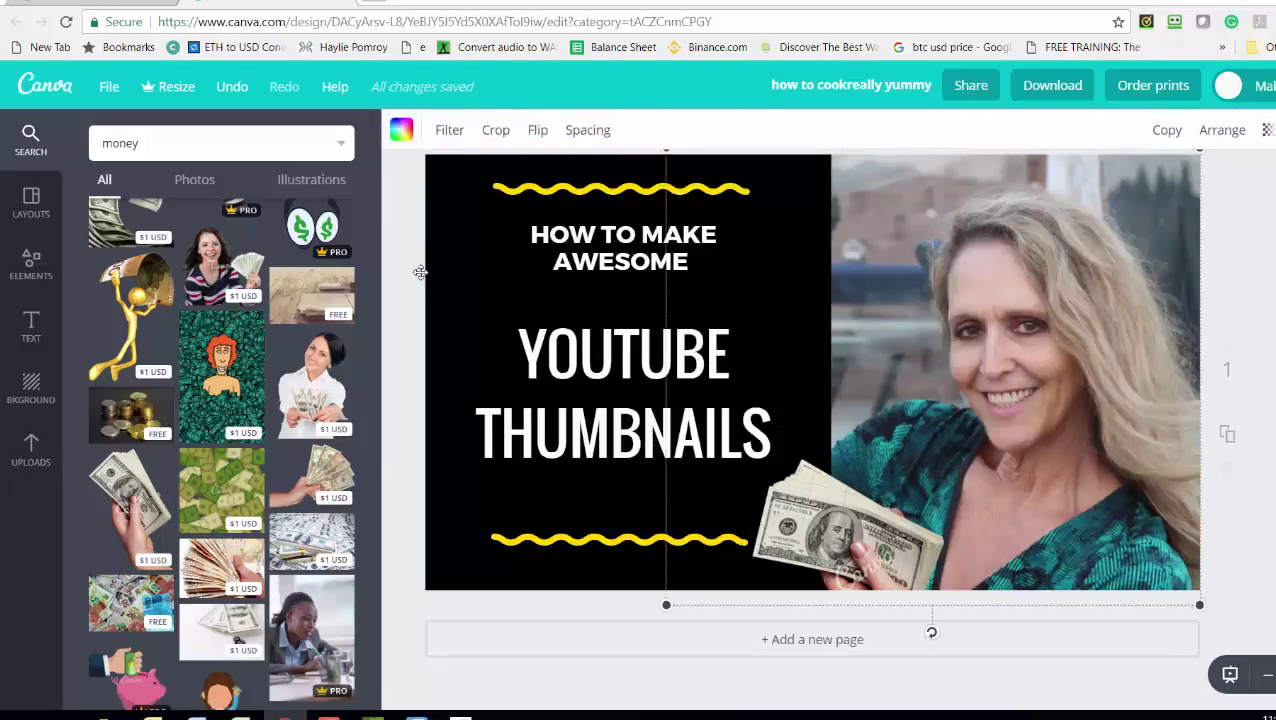
{"action": "left_click", "coordinate": [449, 131]}
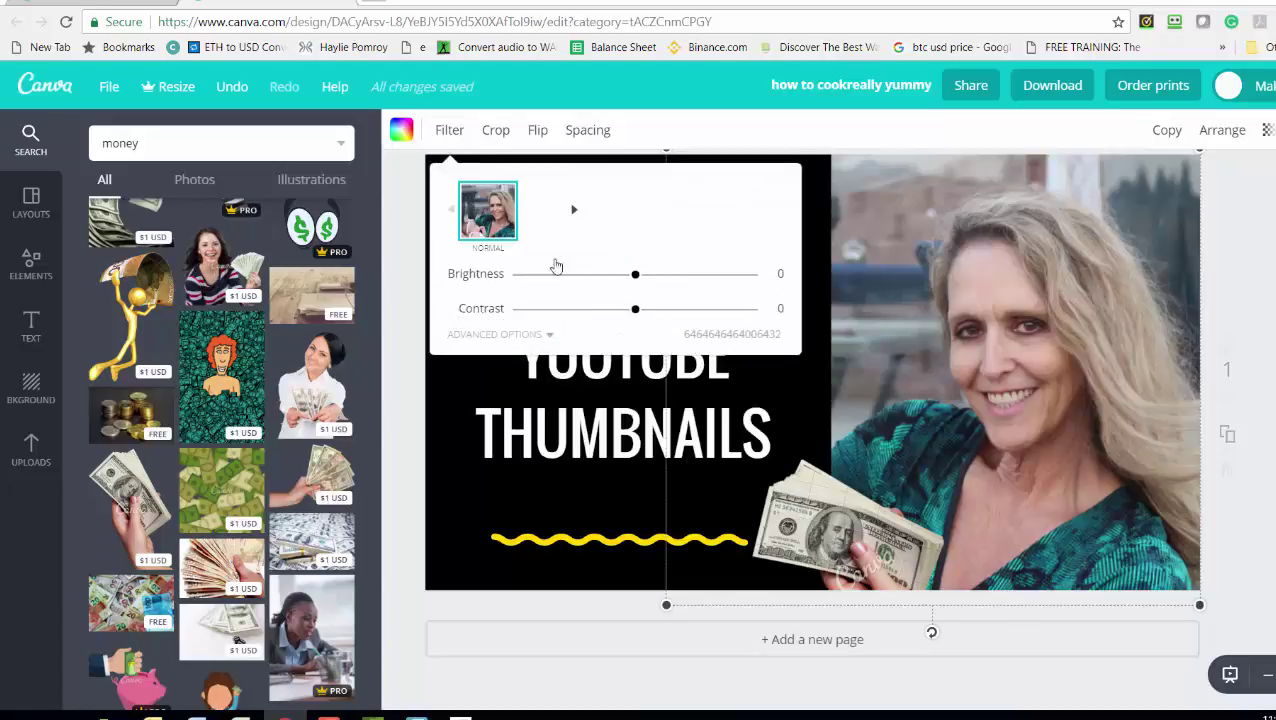
{"action": "left_click", "coordinate": [550, 338]}
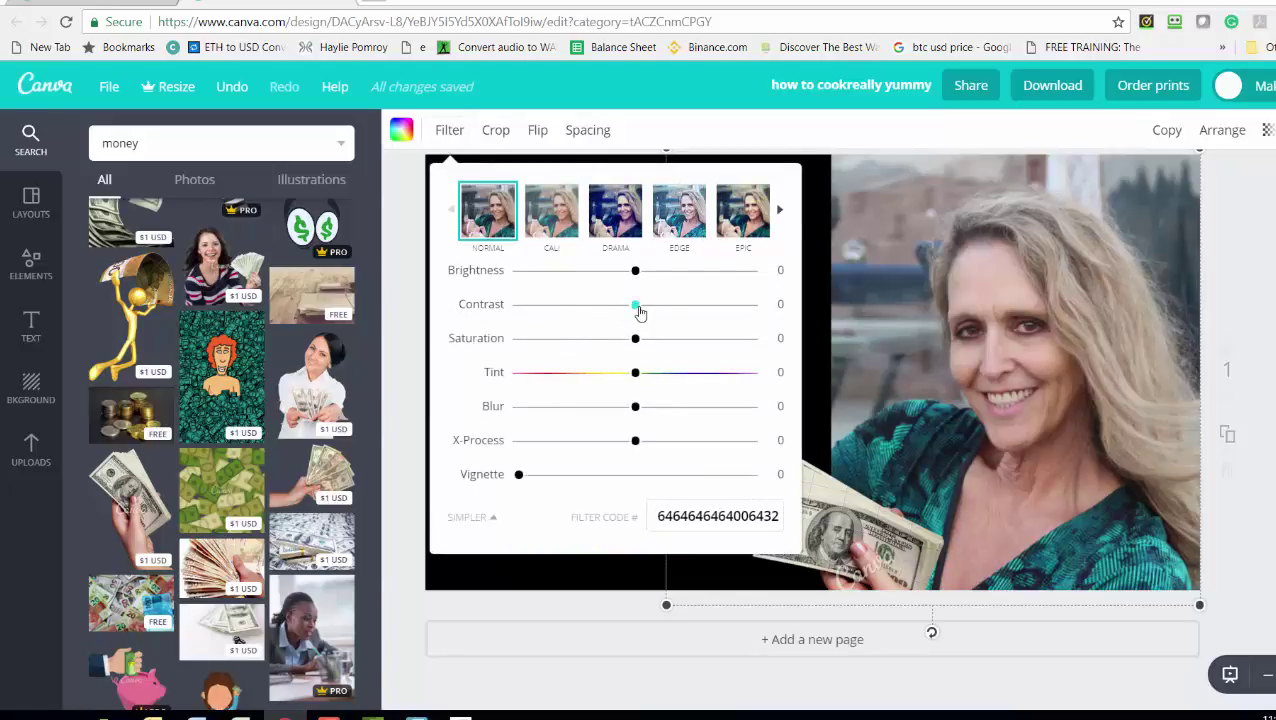
{"action": "left_click_drag", "start_coordinate": [636, 305], "coordinate": [649, 353]}
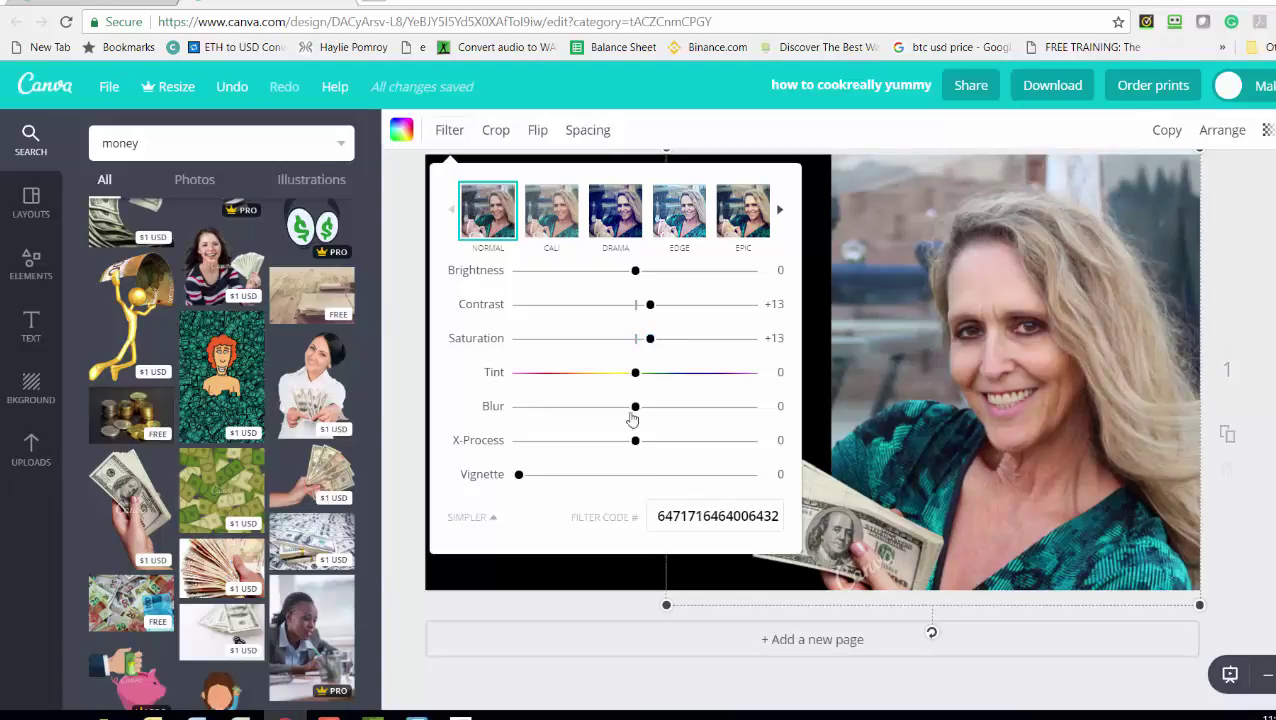
{"action": "left_click_drag", "start_coordinate": [634, 410], "coordinate": [621, 413]}
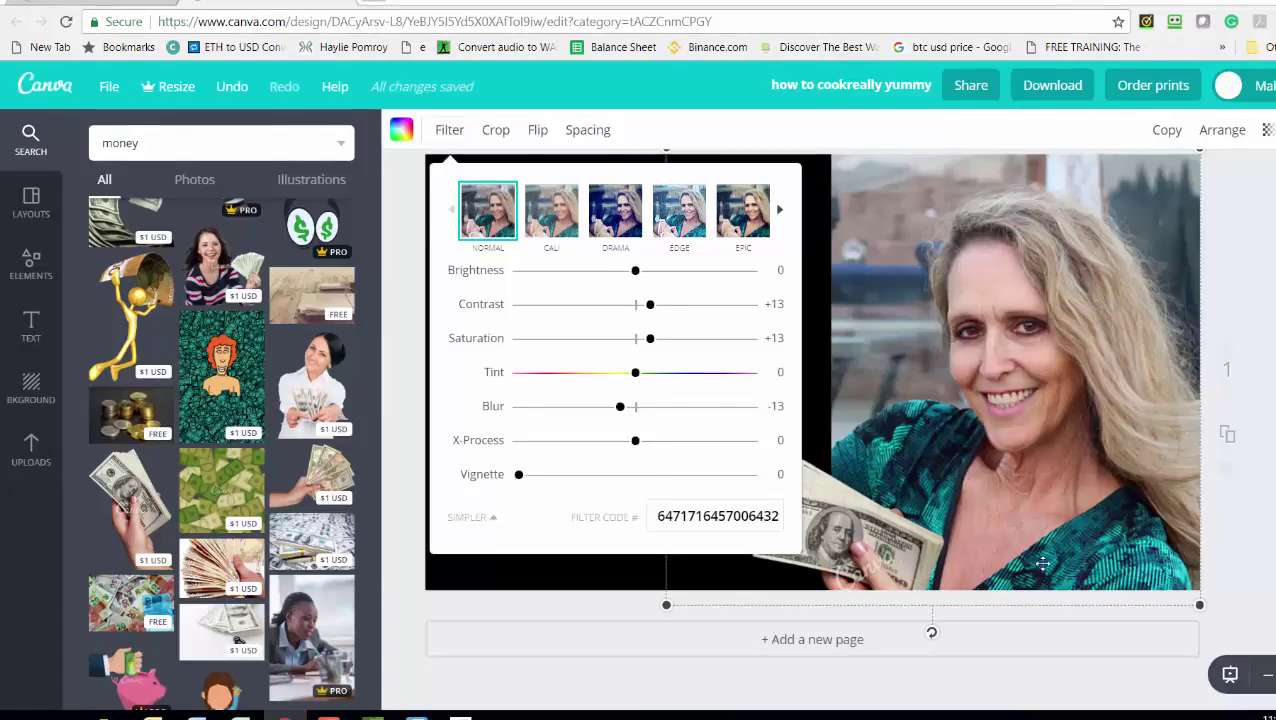
{"action": "left_click", "coordinate": [669, 689]}
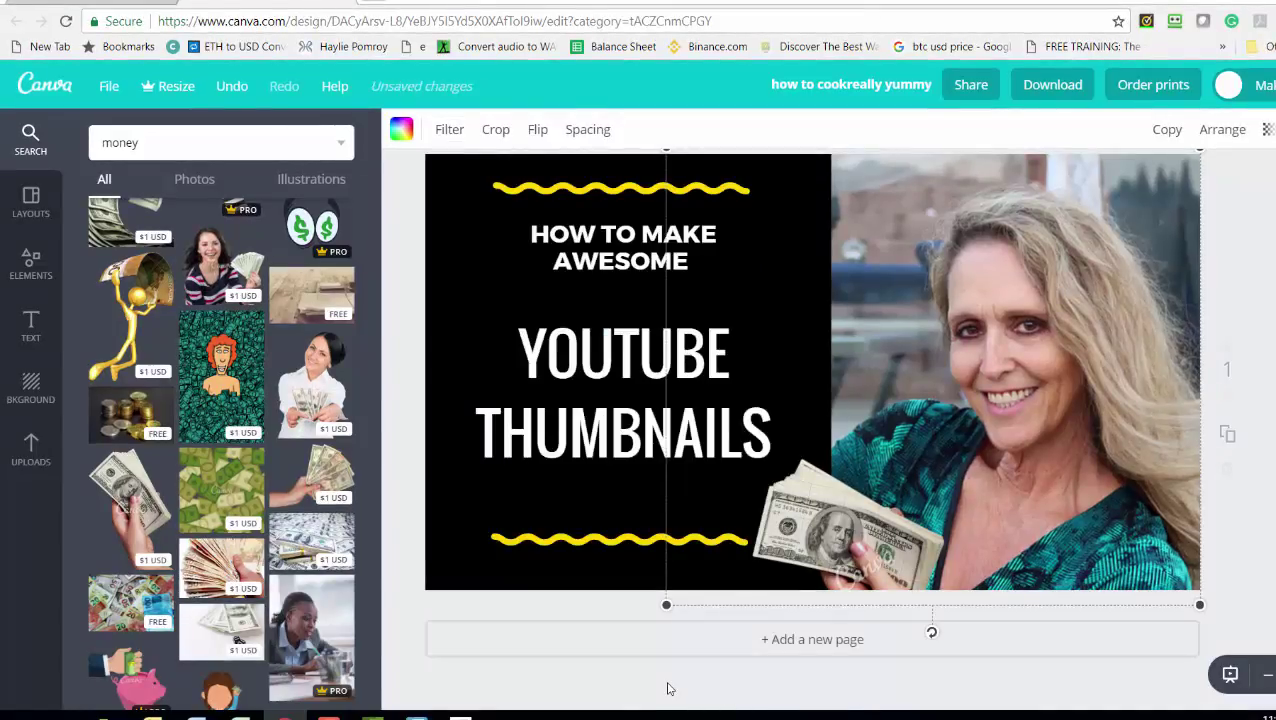
{"action": "left_click", "coordinate": [1273, 330]}
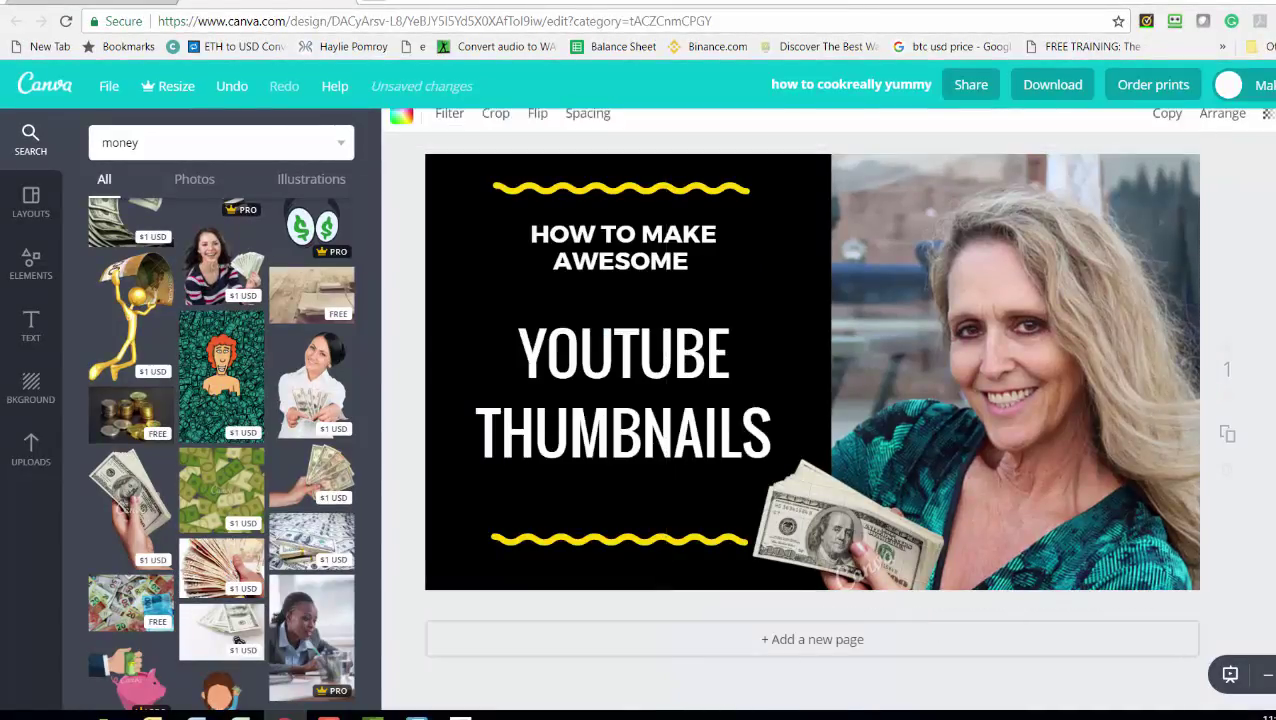
Step: Download the design as a PNG watermarked draft without purchasing the premium money image
{"action": "left_click", "coordinate": [1072, 90]}
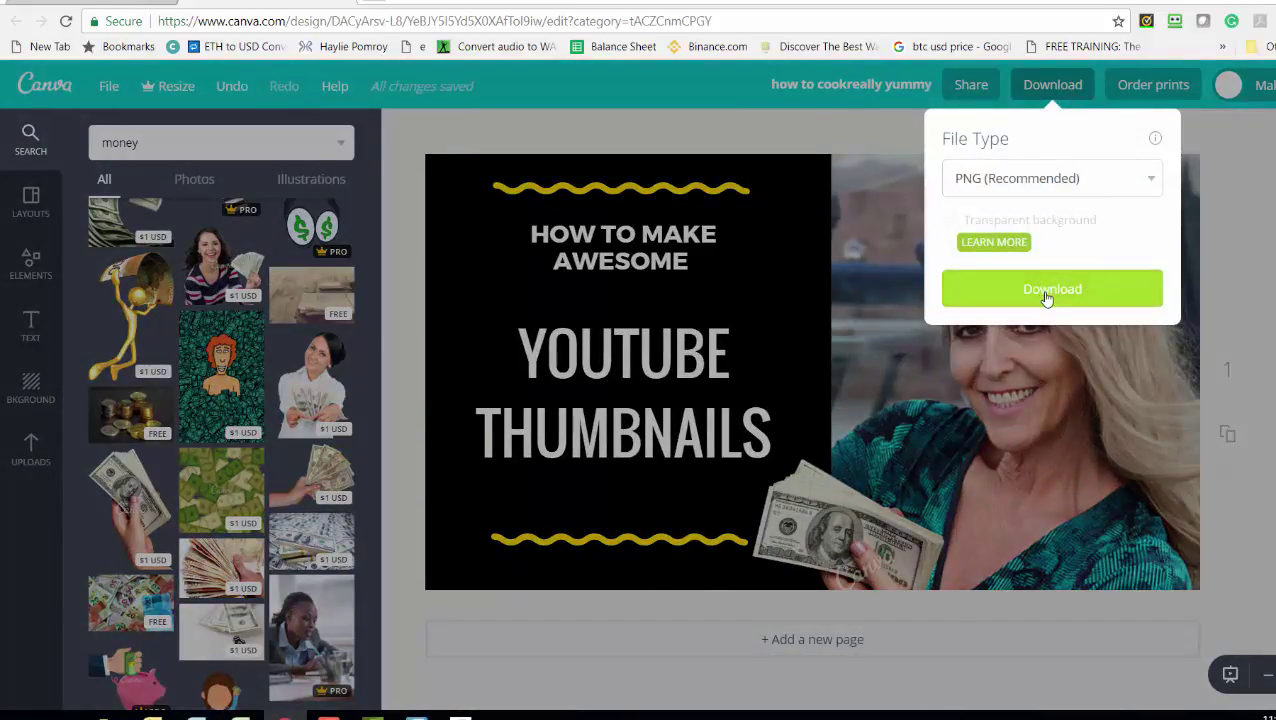
{"action": "left_click", "coordinate": [1046, 292]}
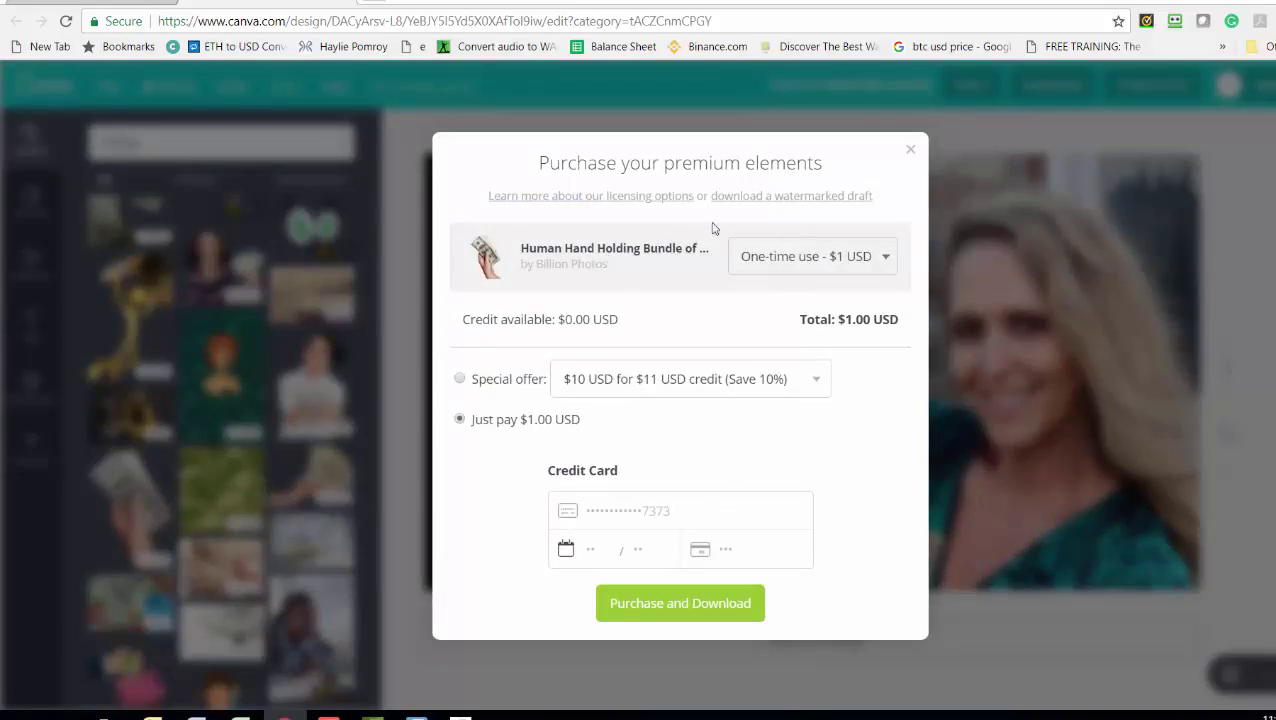
{"action": "left_click", "coordinate": [799, 199]}
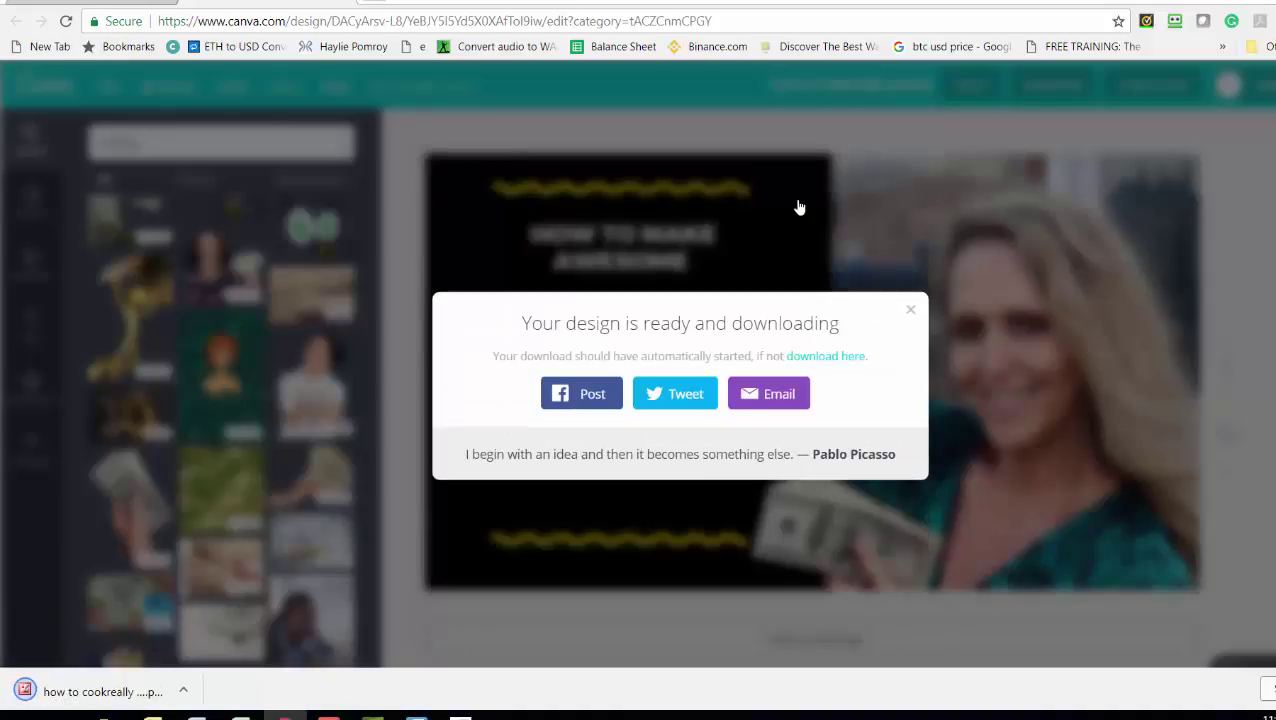
{"action": "left_click", "coordinate": [840, 545]}
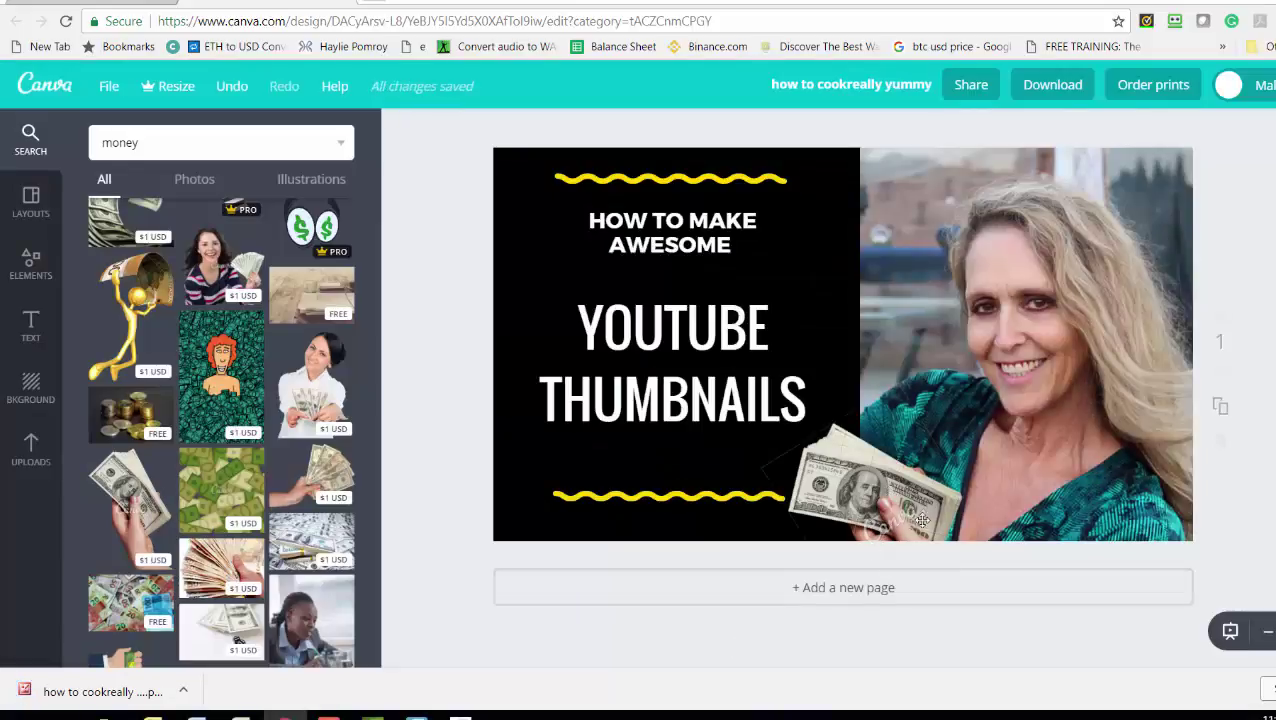
Step: View the downloaded PNG in the picture viewer and compare it with the "Get Paid" thumbnail before returning to Canva
{"action": "left_click", "coordinate": [96, 695]}
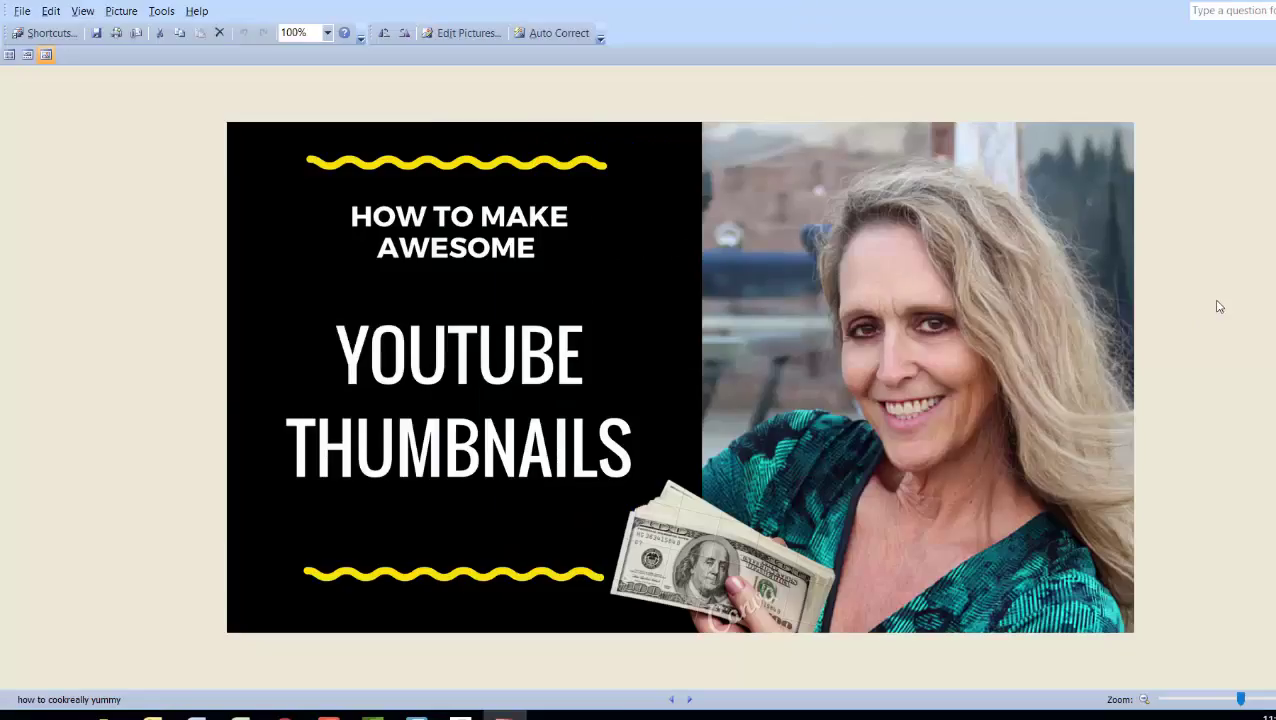
{"action": "key", "text": "Right"}
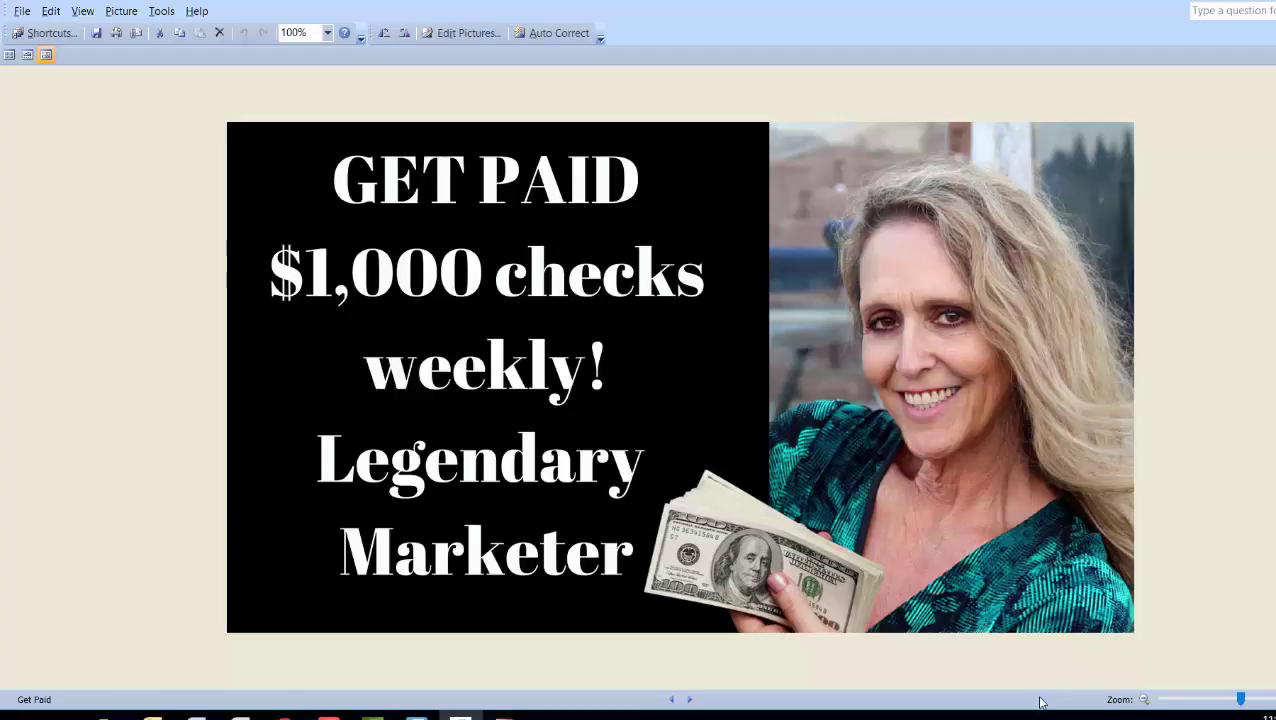
{"action": "key", "text": "alt+F4"}
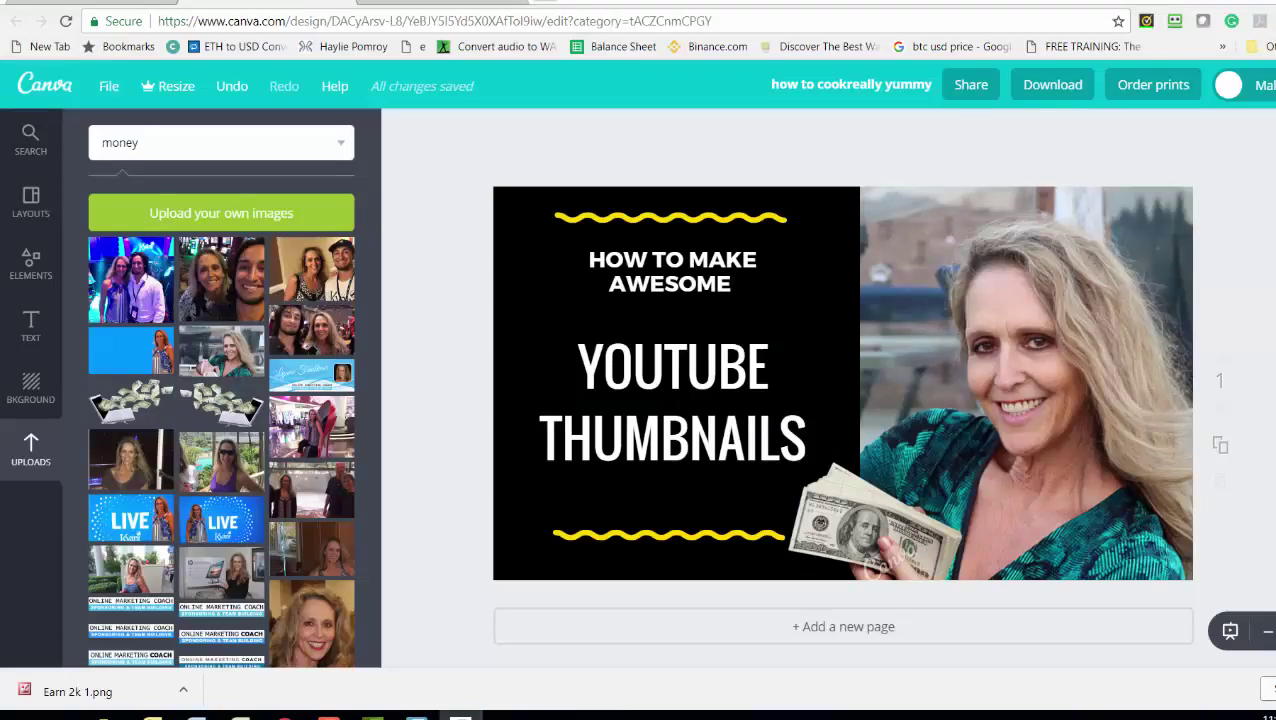
Step: Add a second page and place the uploaded photo of the woman before wooden cabinets near its centre
{"action": "left_click", "coordinate": [829, 627]}
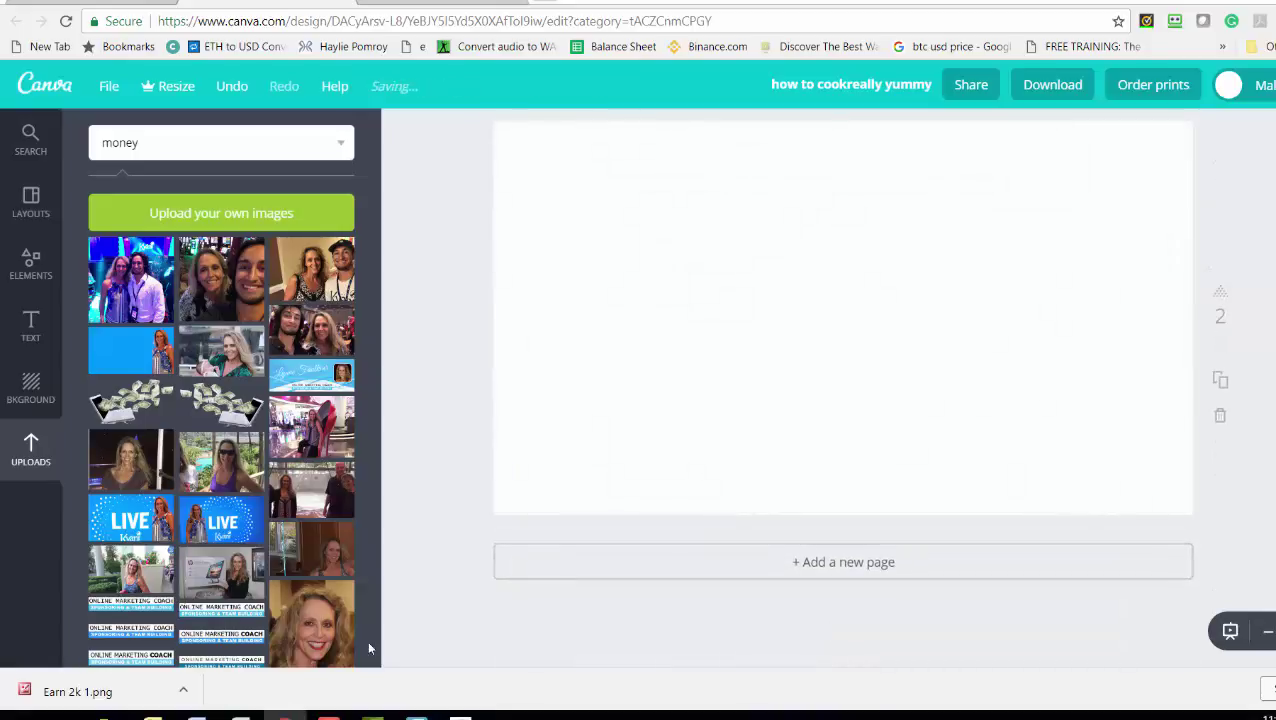
{"action": "left_click_drag", "start_coordinate": [307, 561], "coordinate": [598, 384]}
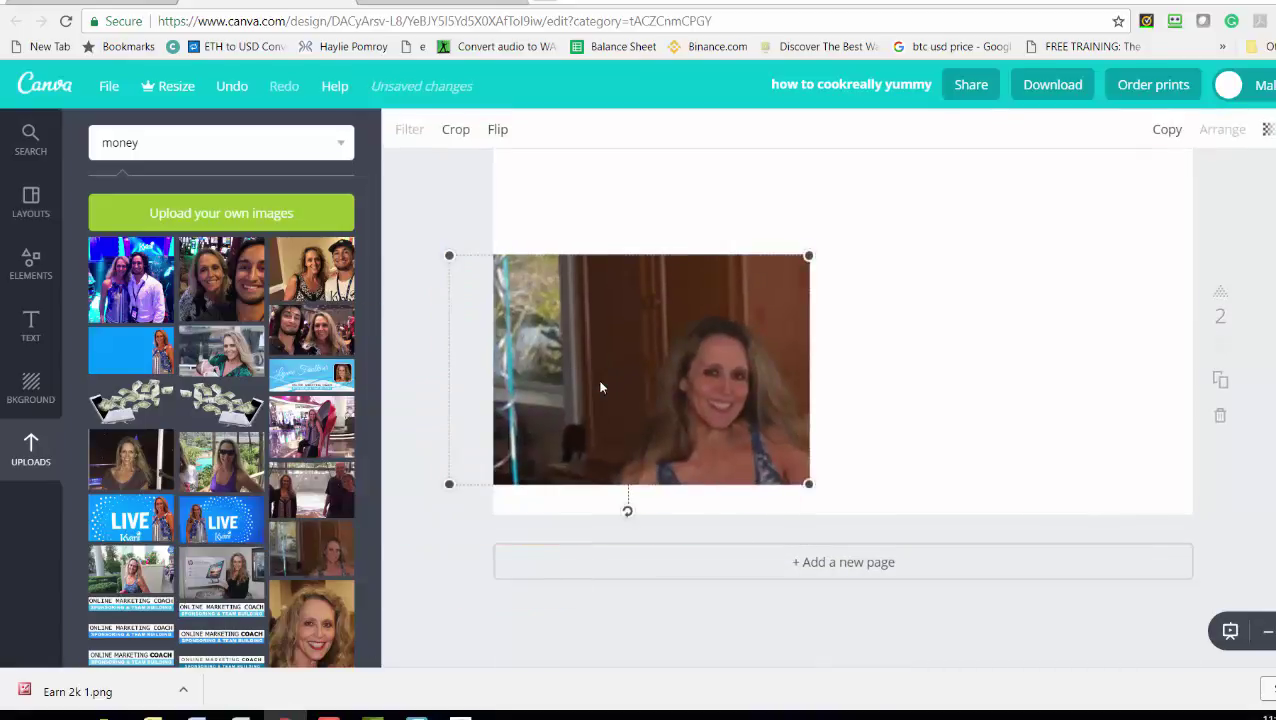
{"action": "left_click_drag", "start_coordinate": [681, 373], "coordinate": [884, 329]}
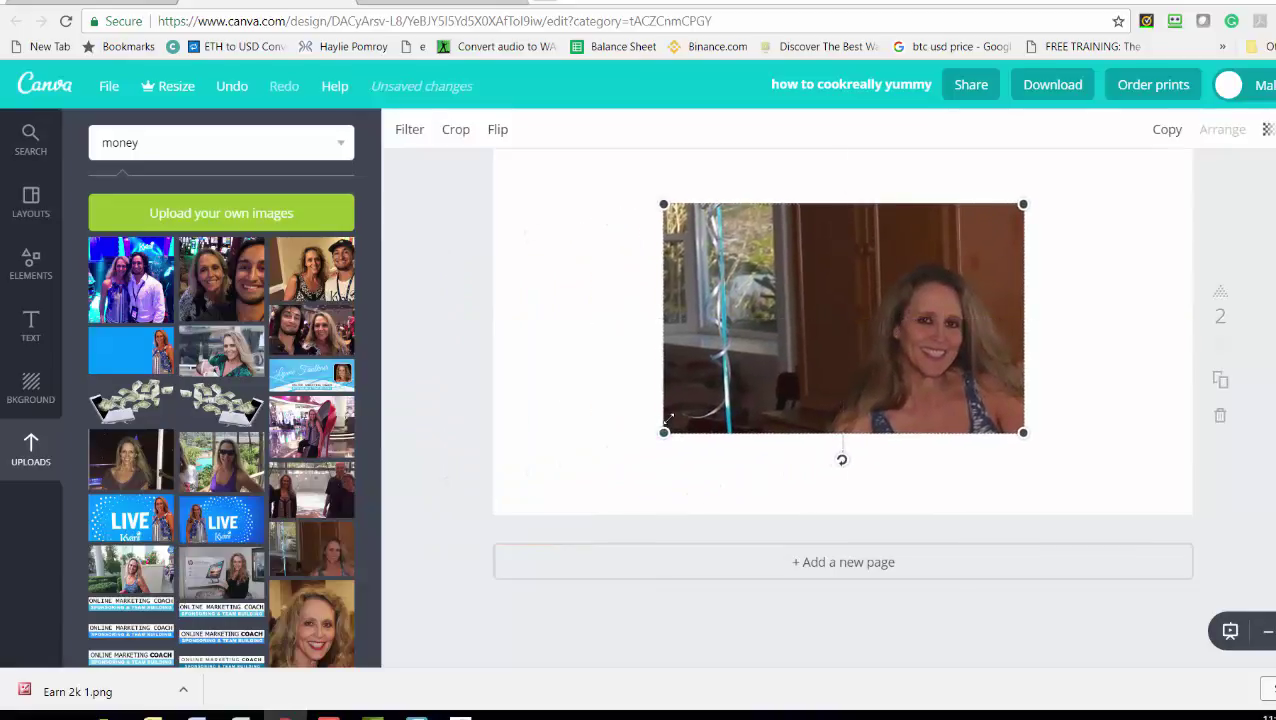
Step: Enlarge and reposition the photo on page 2 until it covers the whole page
{"action": "left_click_drag", "start_coordinate": [664, 434], "coordinate": [453, 524]}
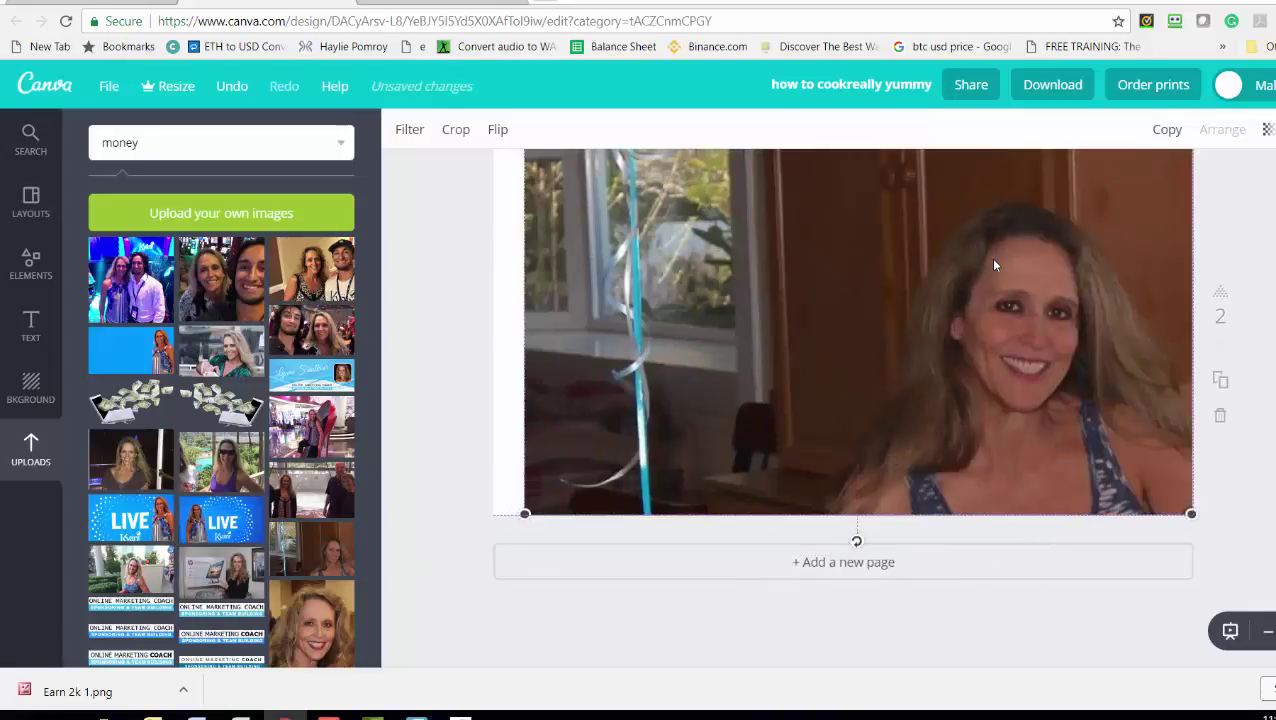
{"action": "left_click_drag", "start_coordinate": [990, 270], "coordinate": [1002, 288]}
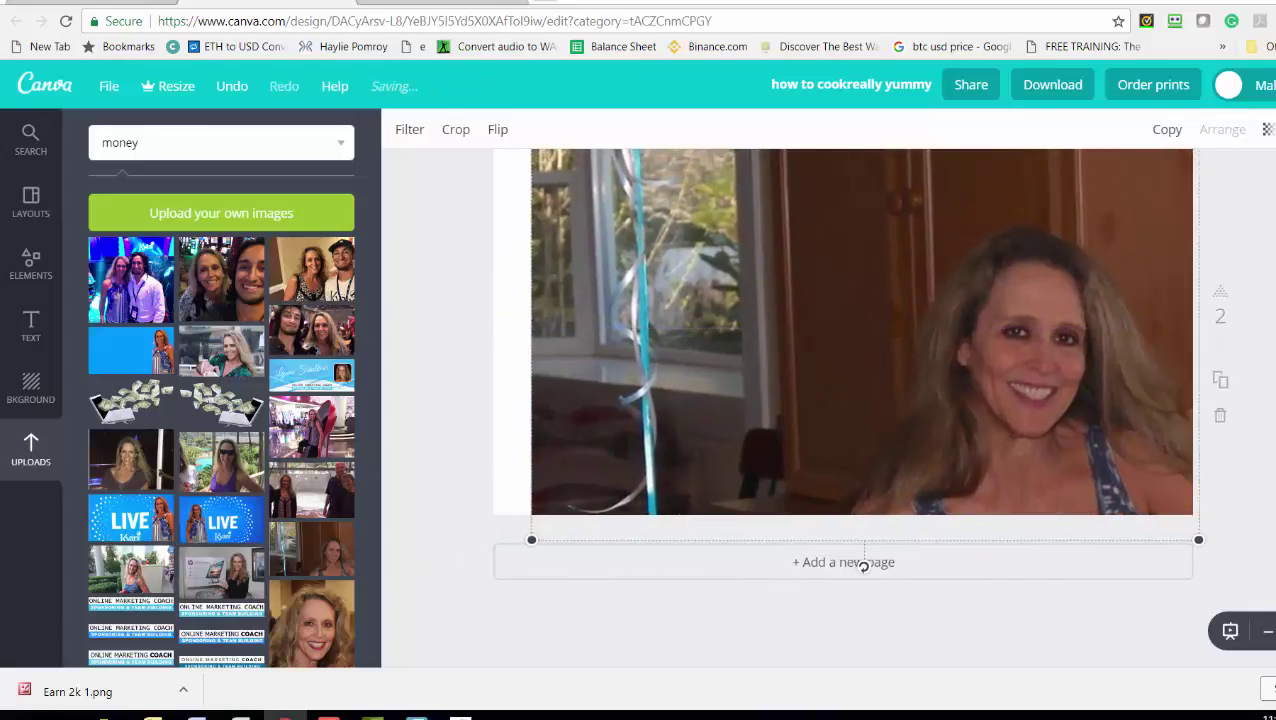
{"action": "scroll", "coordinate": [843, 400], "scroll_direction": "up", "scroll_amount": 1}
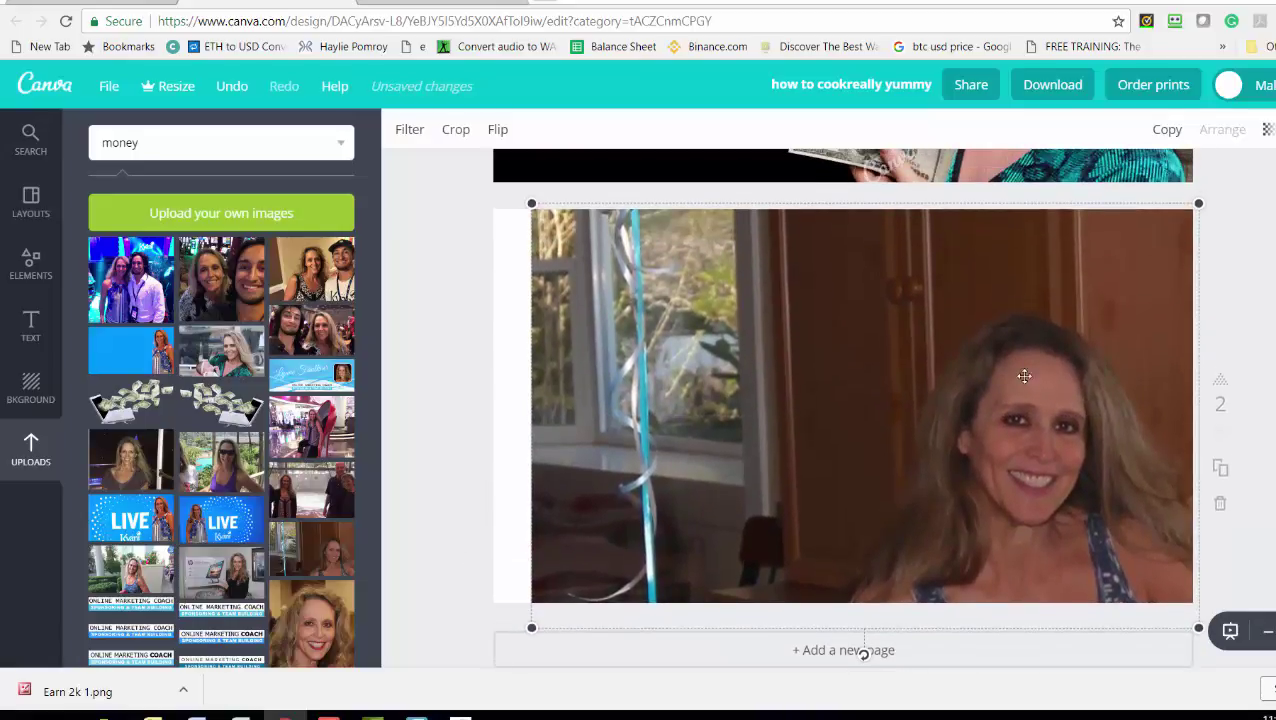
{"action": "left_click_drag", "start_coordinate": [540, 302], "coordinate": [482, 308]}
{"action": "left_click_drag", "start_coordinate": [1133, 216], "coordinate": [1200, 174]}
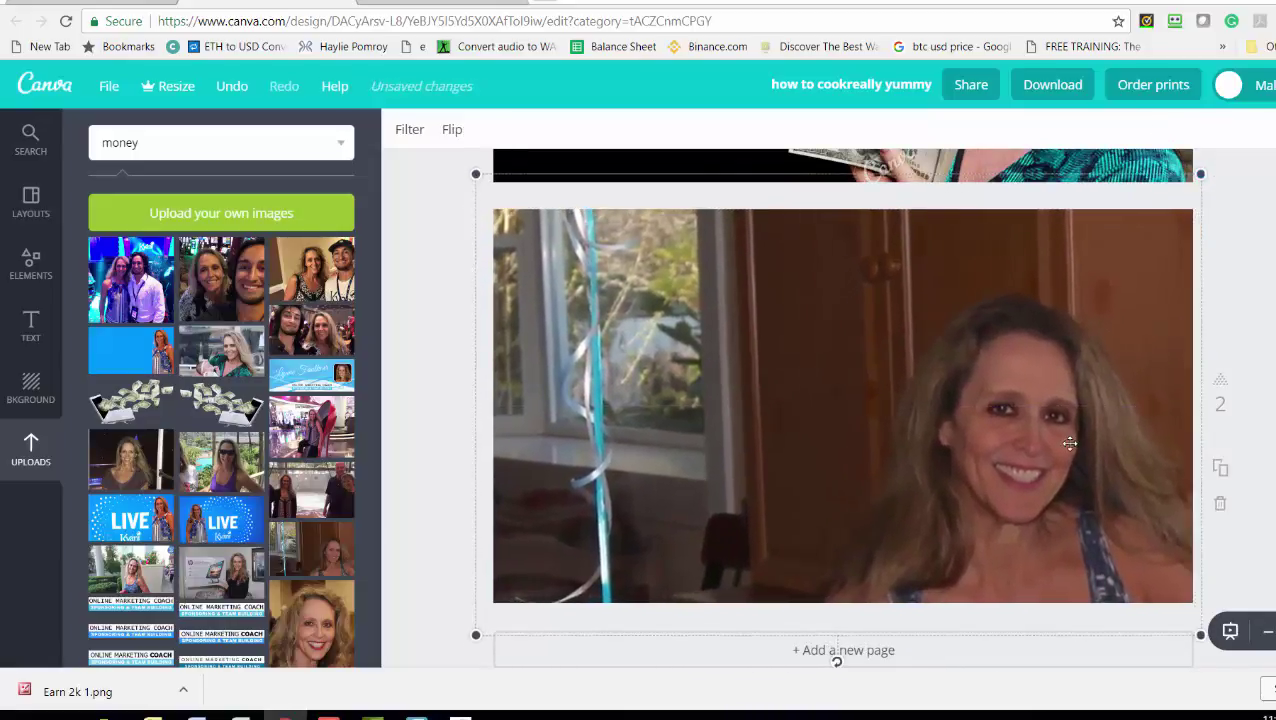
Step: Shift page 2's photo slightly up and to the left, and add a solid square shape over it
{"action": "mouse_move", "coordinate": [1076, 432]}
{"action": "left_mouse_down"}
{"action": "mouse_move", "coordinate": [1068, 379]}
{"action": "mouse_move", "coordinate": [1070, 414]}
{"action": "mouse_move", "coordinate": [1054, 416]}
{"action": "mouse_move", "coordinate": [1065, 415]}
{"action": "left_mouse_up"}
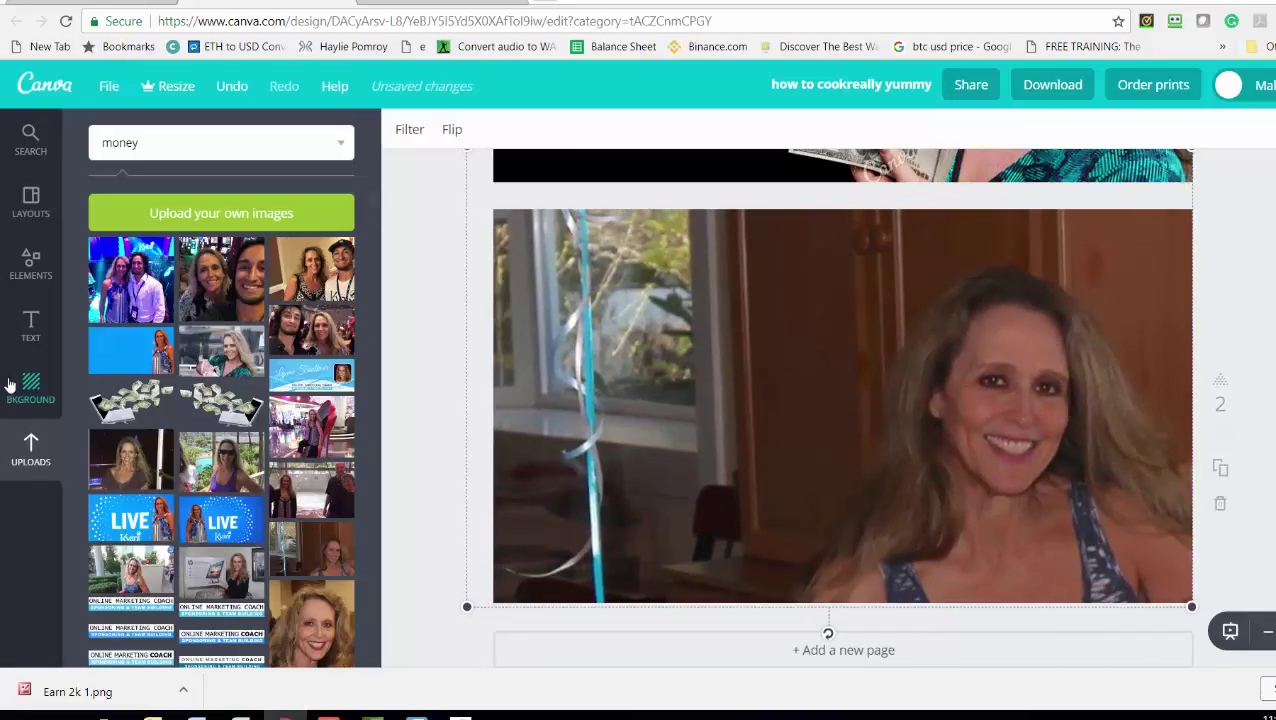
{"action": "left_click", "coordinate": [41, 268]}
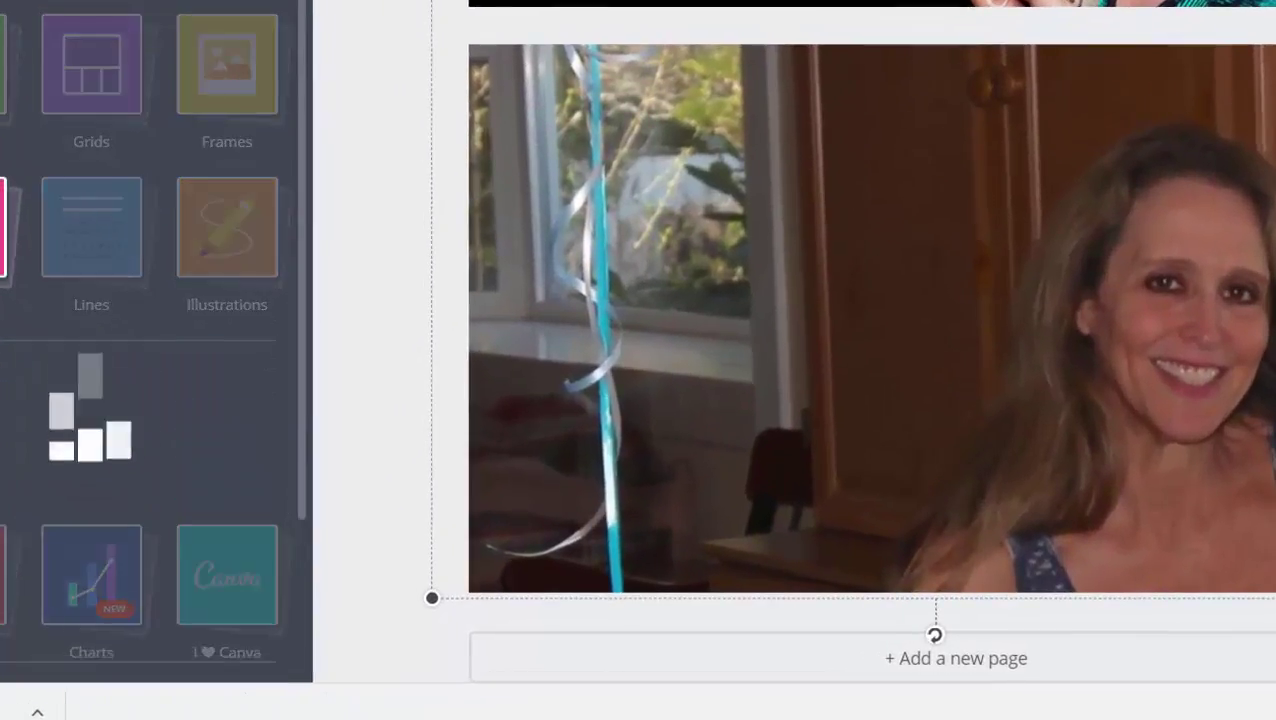
{"action": "scroll", "coordinate": [300, 160], "scroll_direction": "down", "scroll_amount": 3}
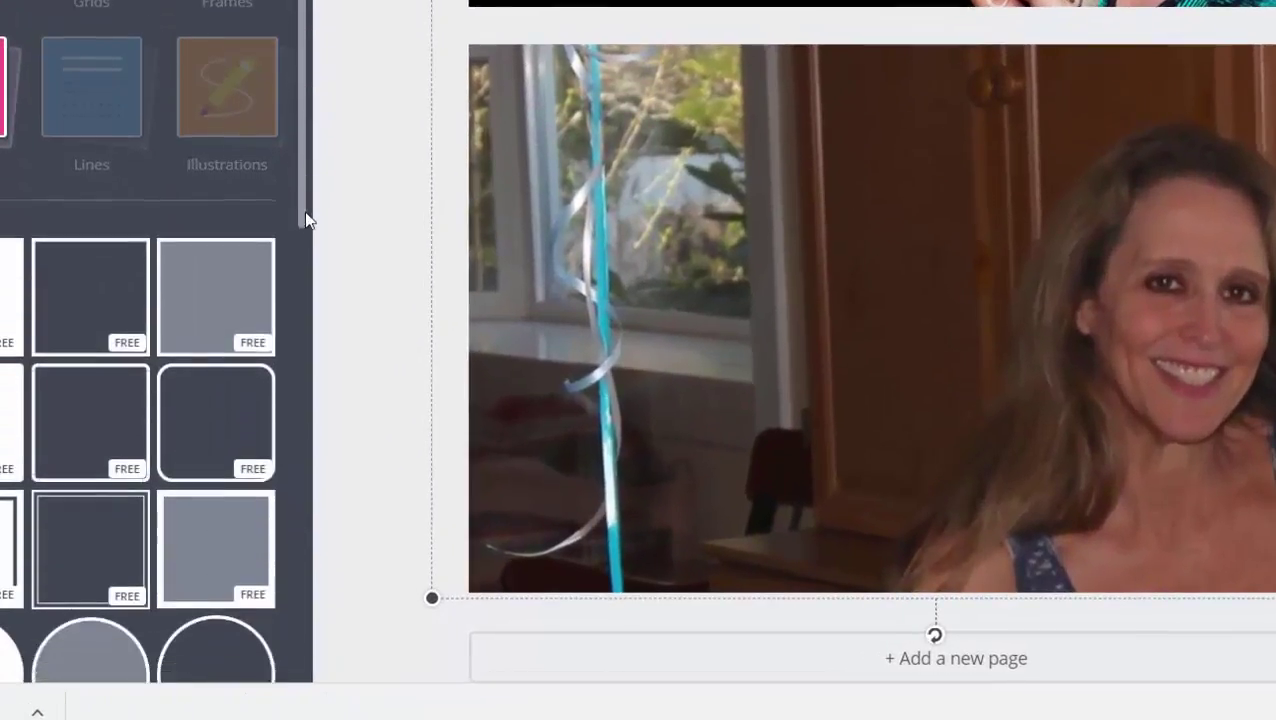
{"action": "left_click", "coordinate": [219, 256]}
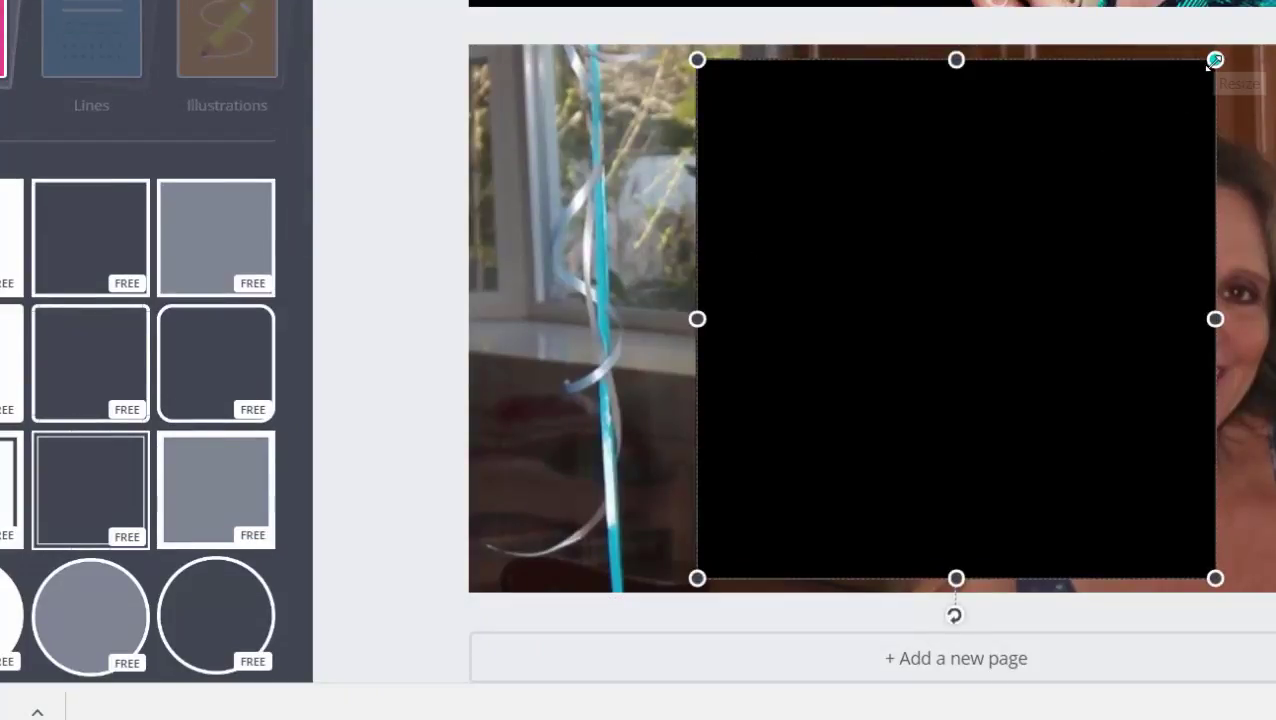
Step: Shrink the square into a slightly wider-than-tall rectangle and place it over the lower-left part of the photo
{"action": "left_click_drag", "start_coordinate": [1216, 58], "coordinate": [1035, 175]}
{"action": "left_click_drag", "start_coordinate": [913, 283], "coordinate": [695, 285]}
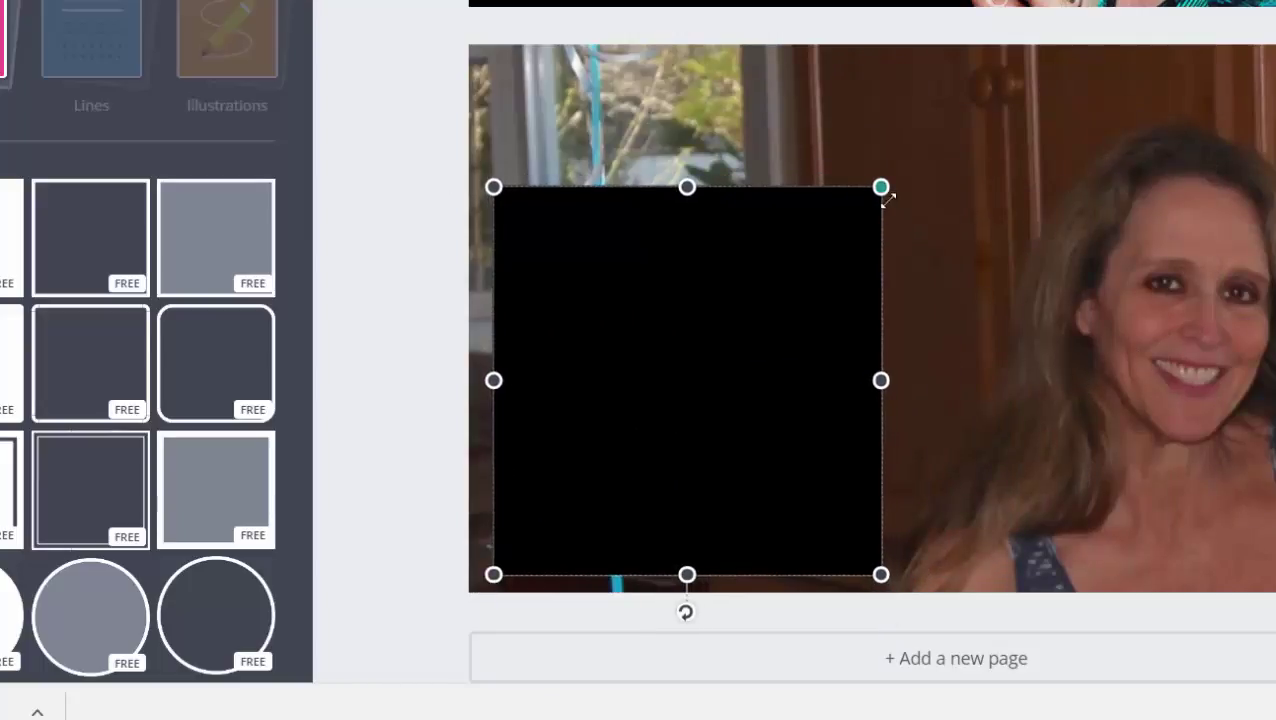
{"action": "left_click_drag", "start_coordinate": [881, 380], "coordinate": [925, 380]}
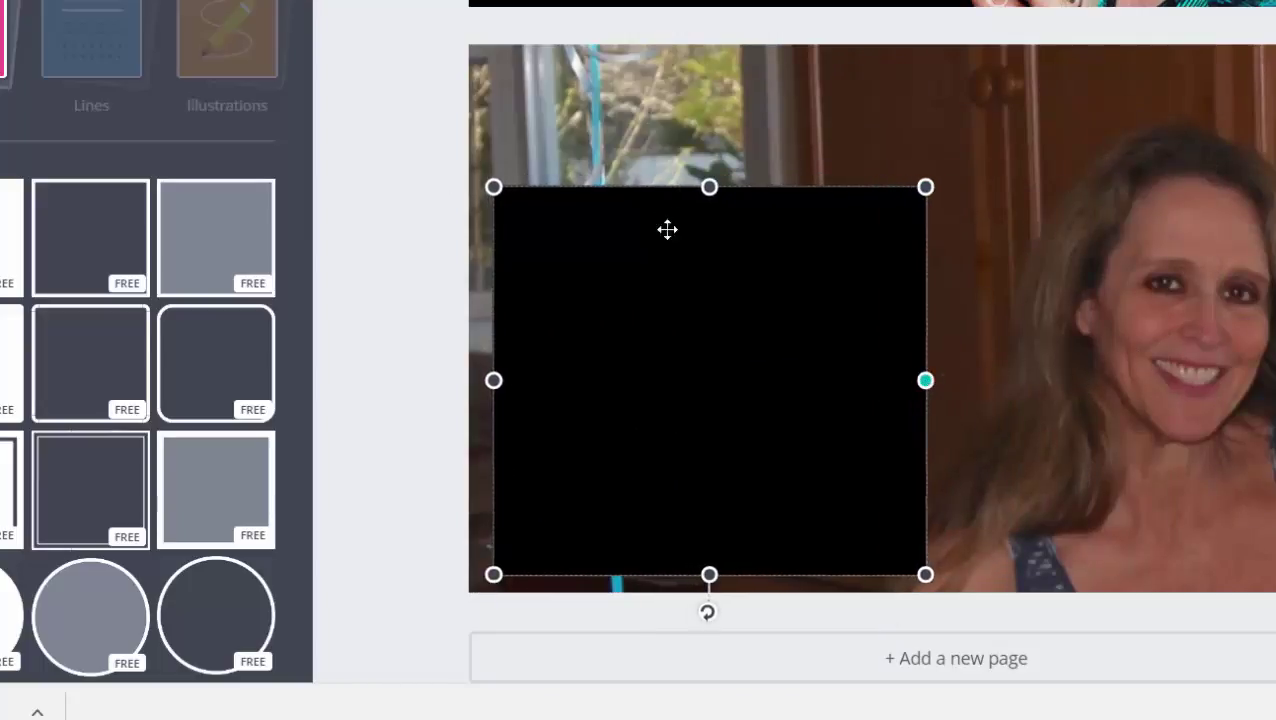
{"action": "left_click_drag", "start_coordinate": [709, 188], "coordinate": [709, 234]}
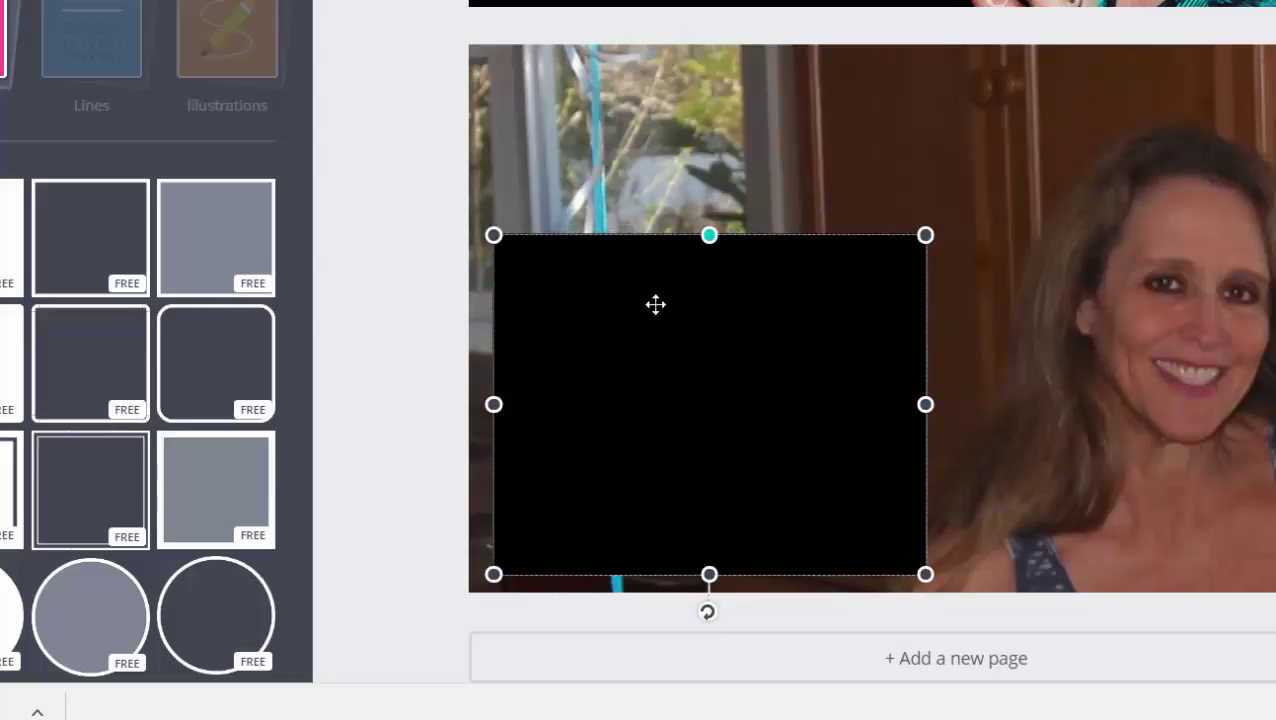
{"action": "left_click_drag", "start_coordinate": [649, 336], "coordinate": [675, 343]}
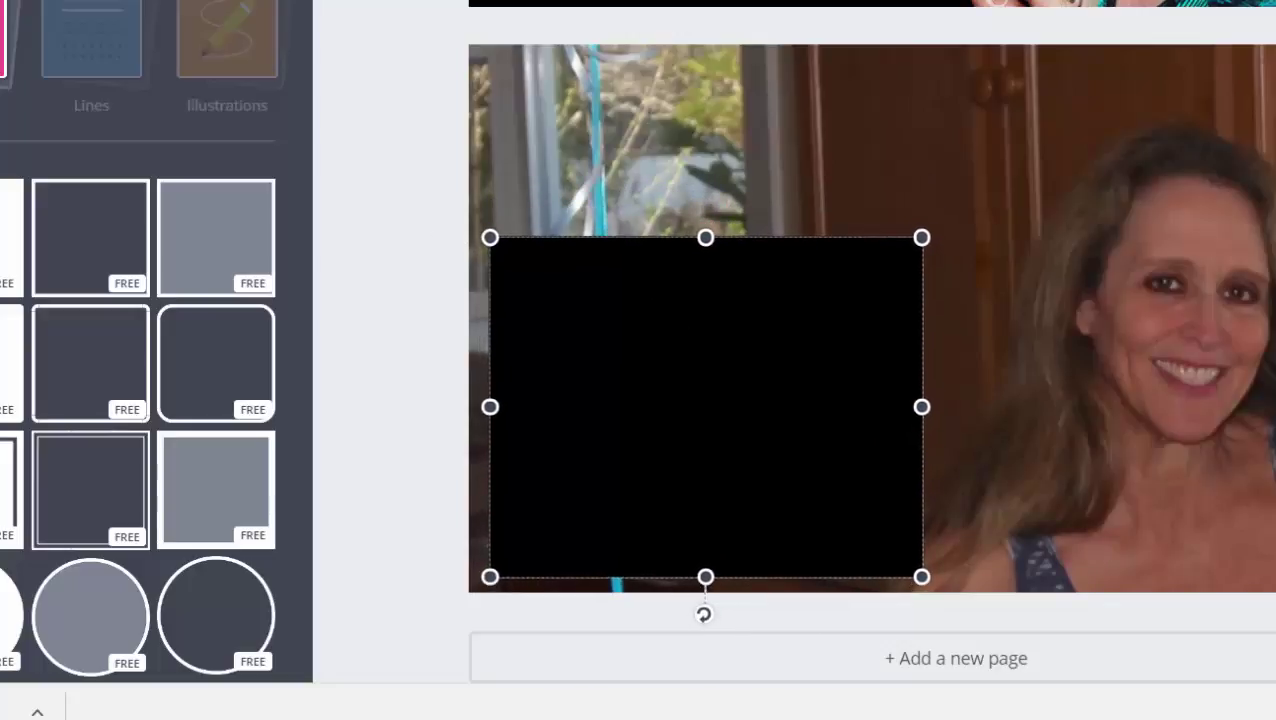
Step: Recolour the black rectangle on page 2 white with colour code ffffff
{"action": "left_click", "coordinate": [365, 2]}
{"action": "left_click", "coordinate": [360, 55]}
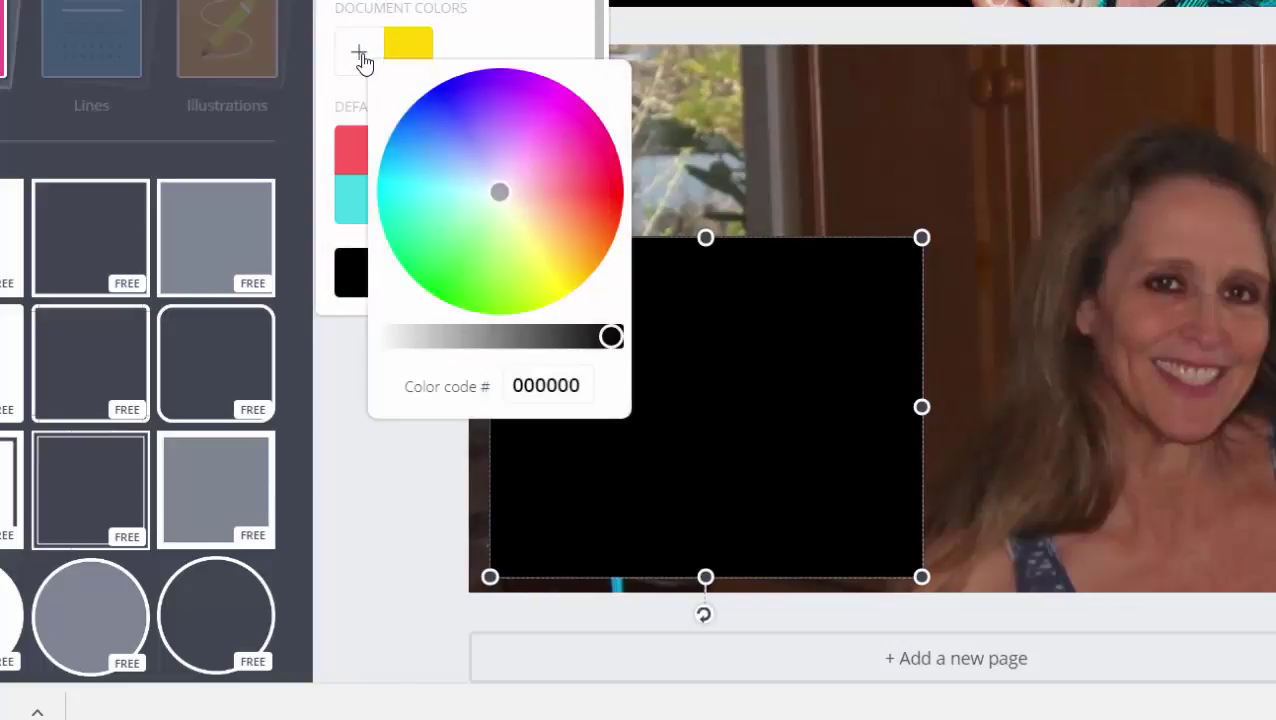
{"action": "left_click", "coordinate": [389, 336]}
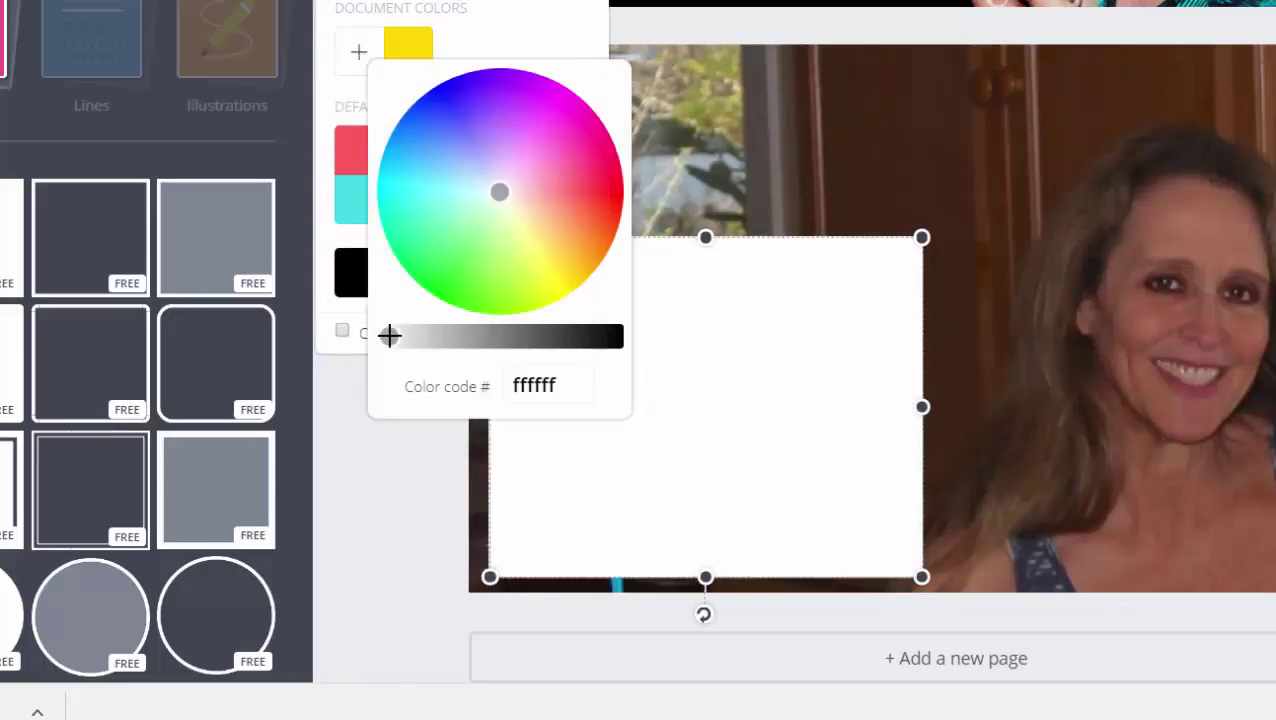
{"action": "left_click", "coordinate": [421, 496]}
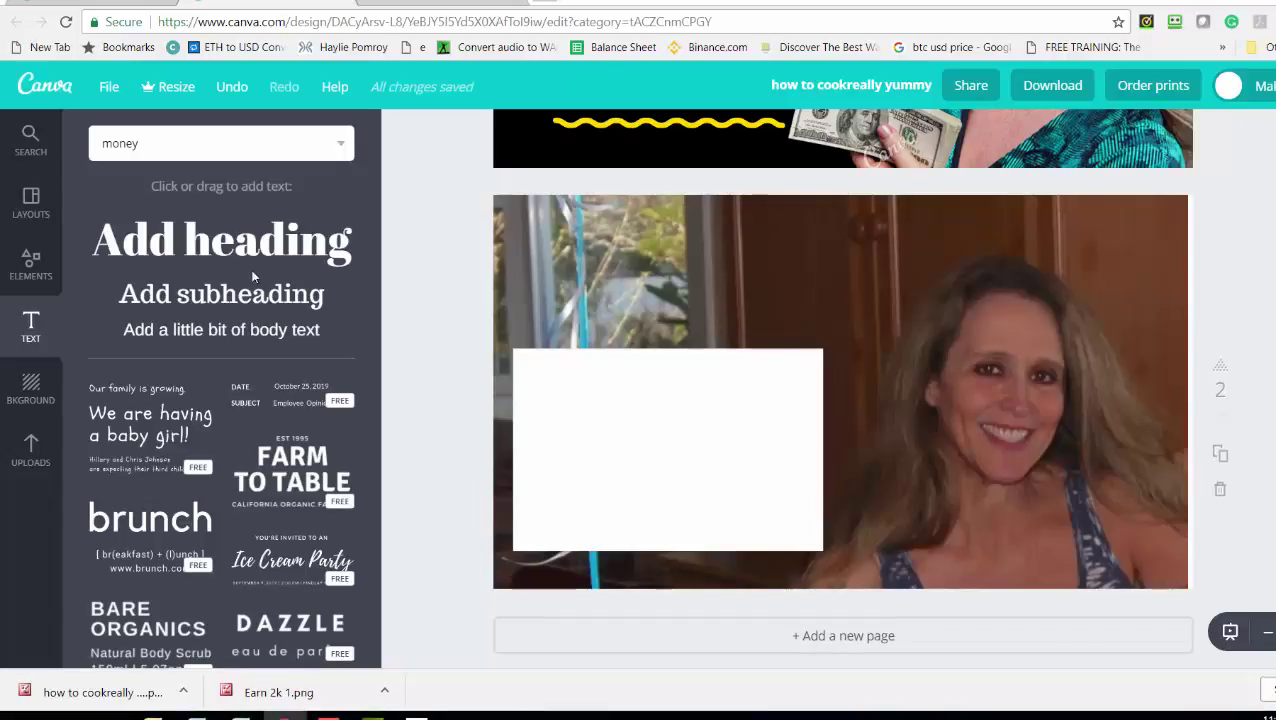
Step: Add a heading text to page 2 and place it on the upper part of the white rectangle
{"action": "left_click", "coordinate": [262, 245]}
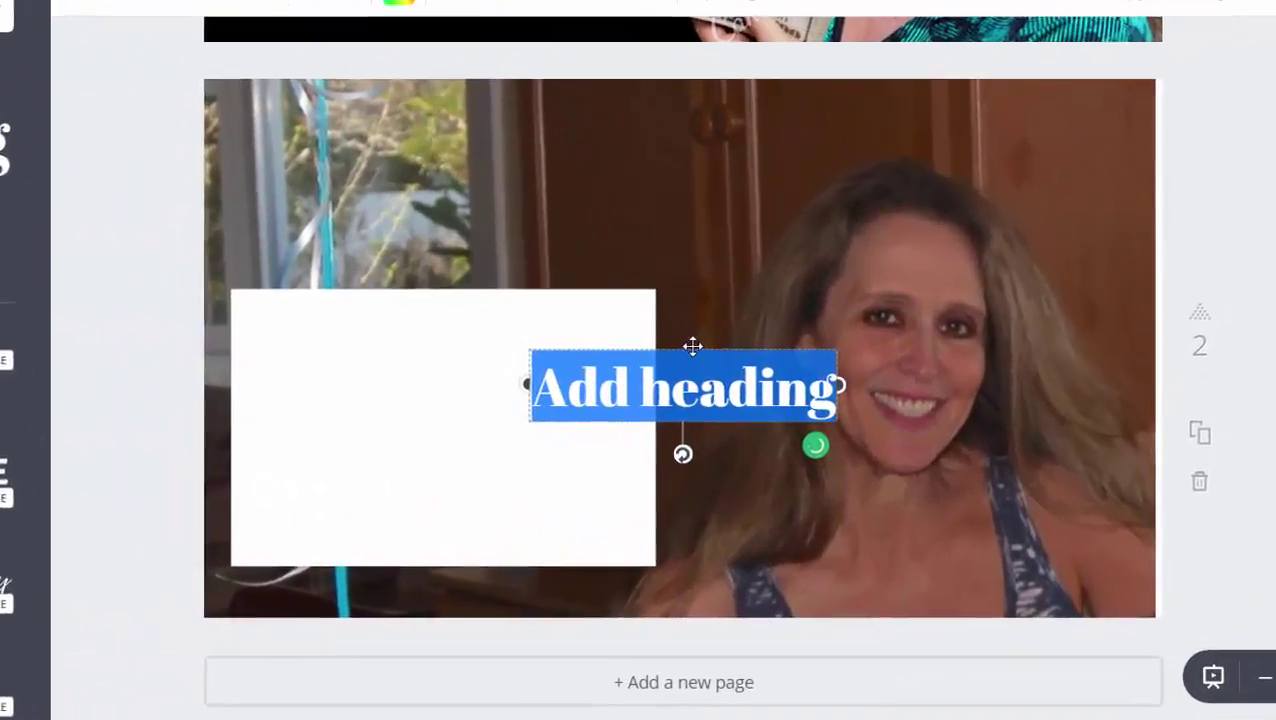
{"action": "left_click_drag", "start_coordinate": [786, 389], "coordinate": [759, 388]}
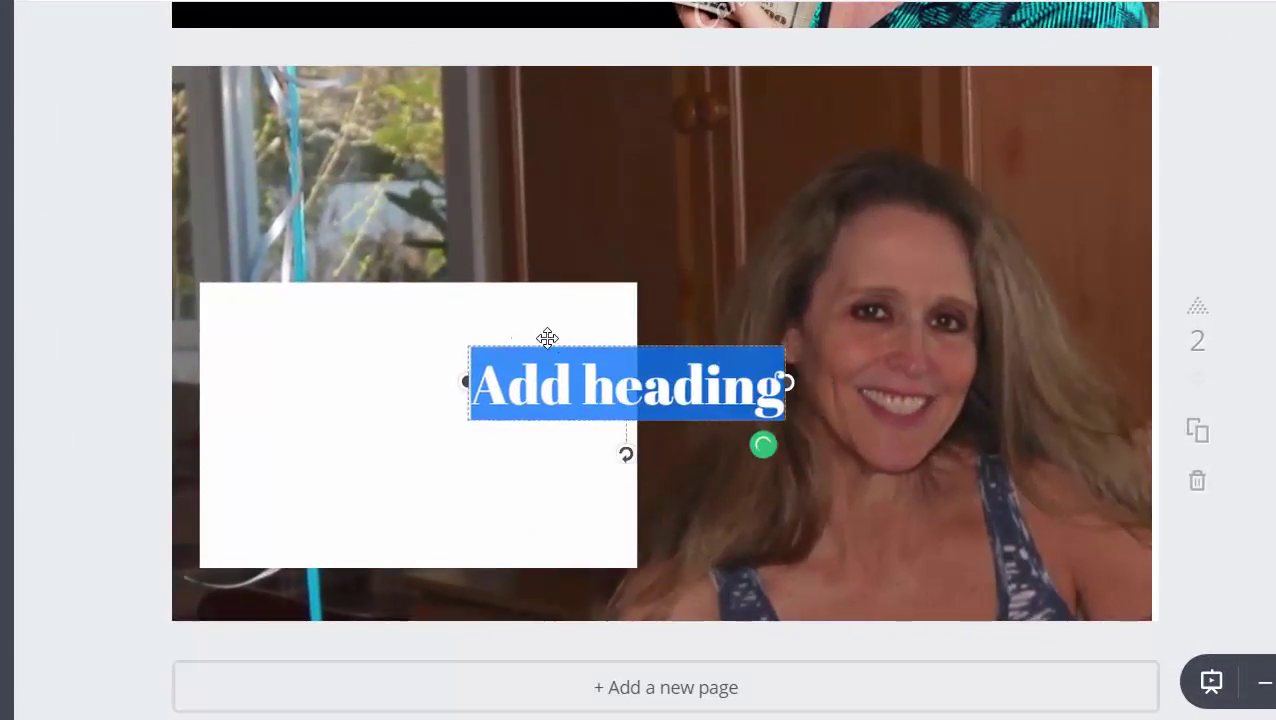
{"action": "left_click_drag", "start_coordinate": [547, 338], "coordinate": [420, 325]}
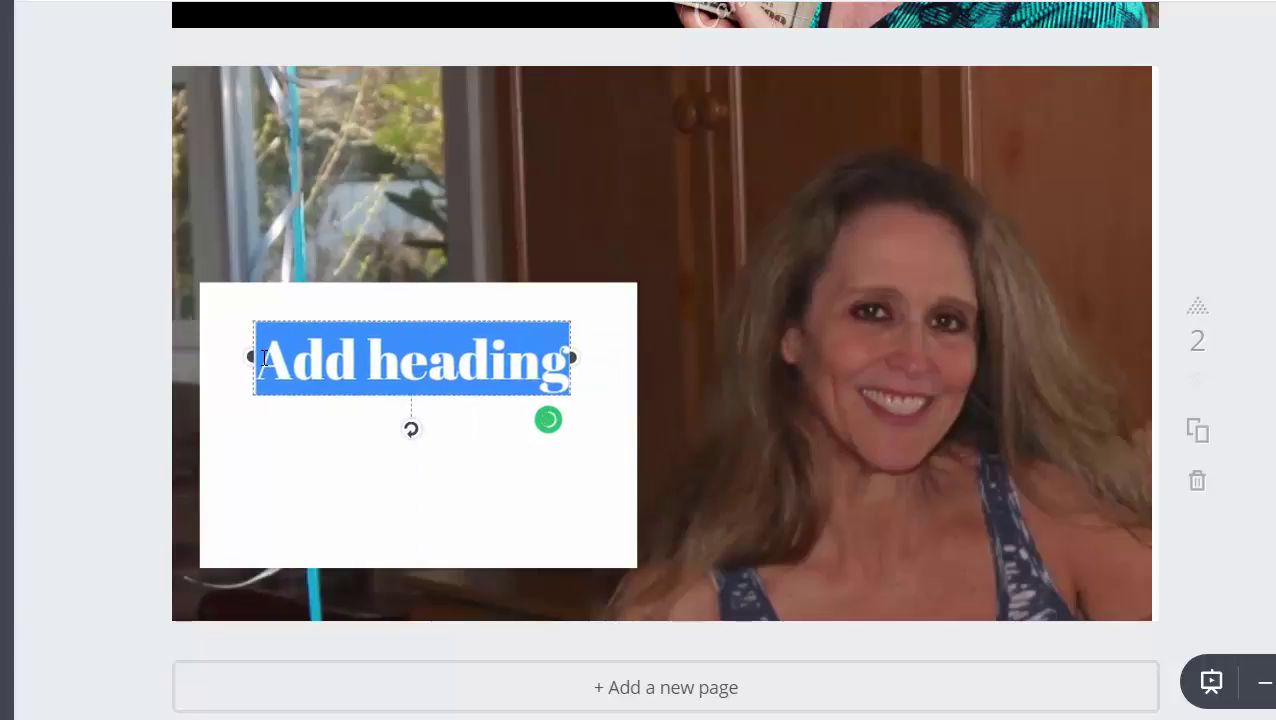
Step: Replace the heading text with "Earn $2k - $20 k per month Legendary Marketer" and fit it over the white rectangle
{"action": "left_click_drag", "start_coordinate": [263, 357], "coordinate": [297, 350]}
{"action": "left_click", "coordinate": [266, 357]}
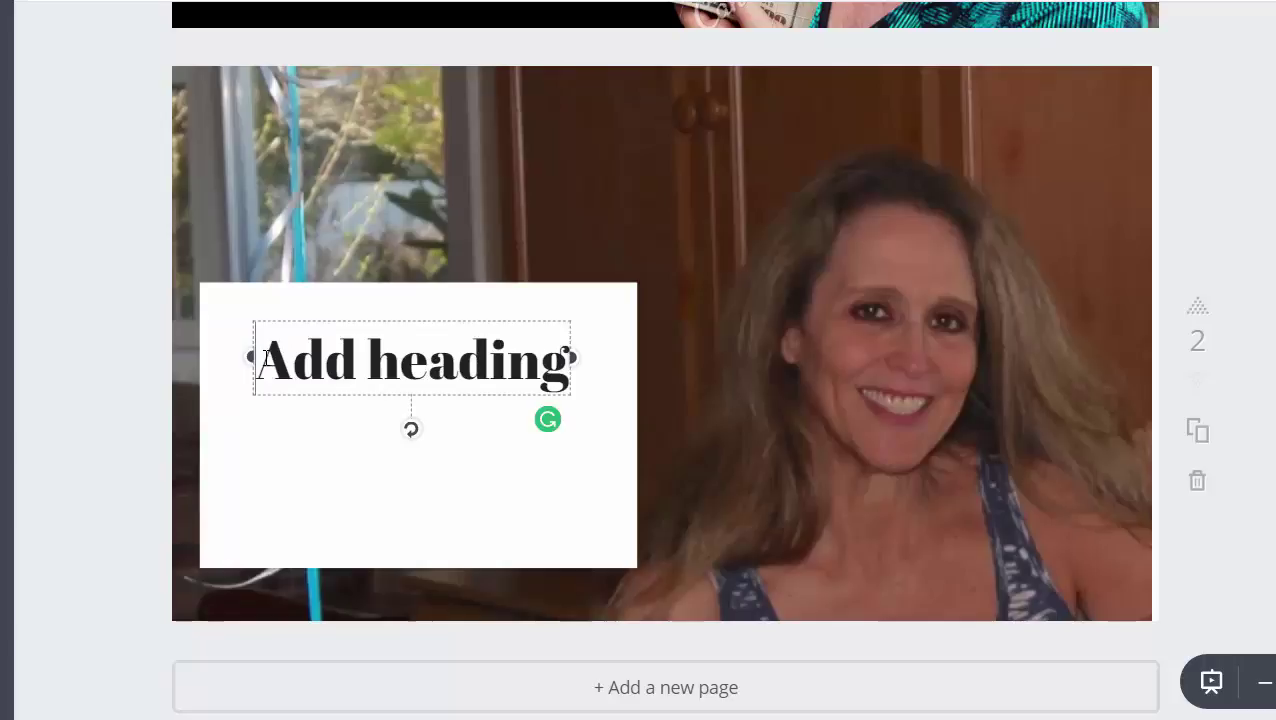
{"action": "left_click_drag", "start_coordinate": [262, 360], "coordinate": [497, 362]}
{"action": "type", "text": "Earn $2k - $20 k per month as an Affiliate Marketer"}
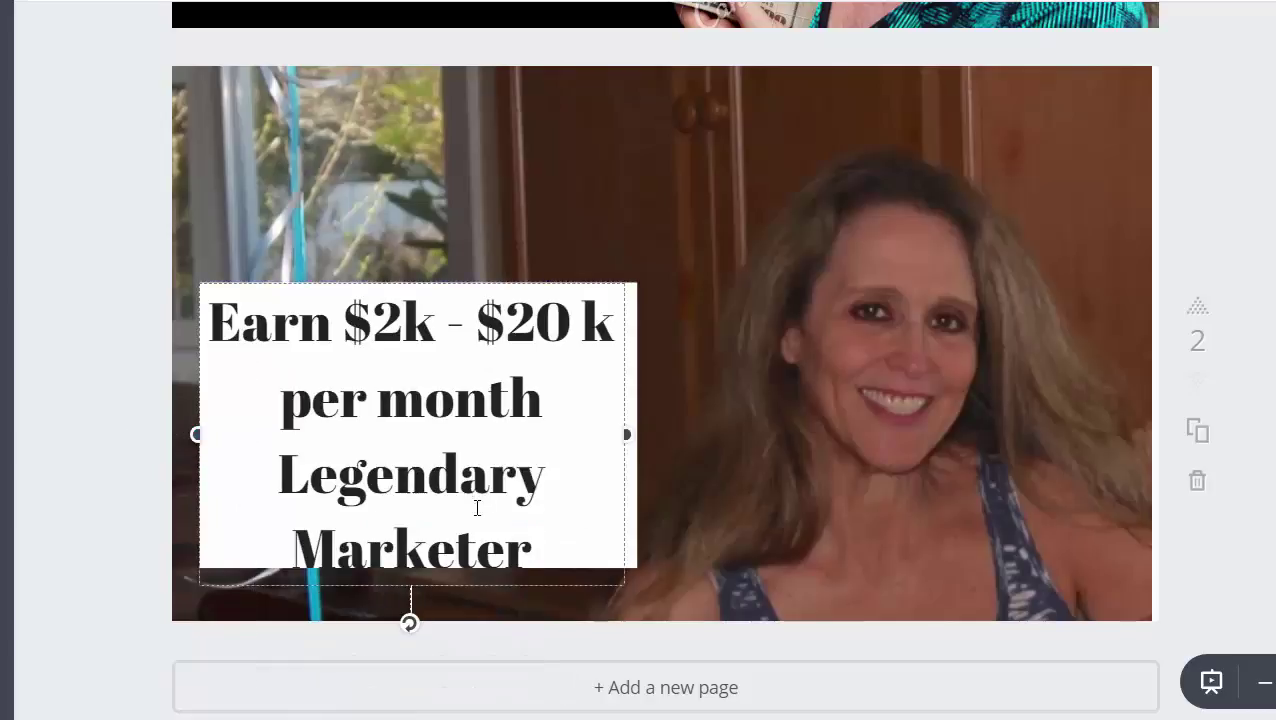
{"action": "left_click_drag", "start_coordinate": [346, 530], "coordinate": [558, 545]}
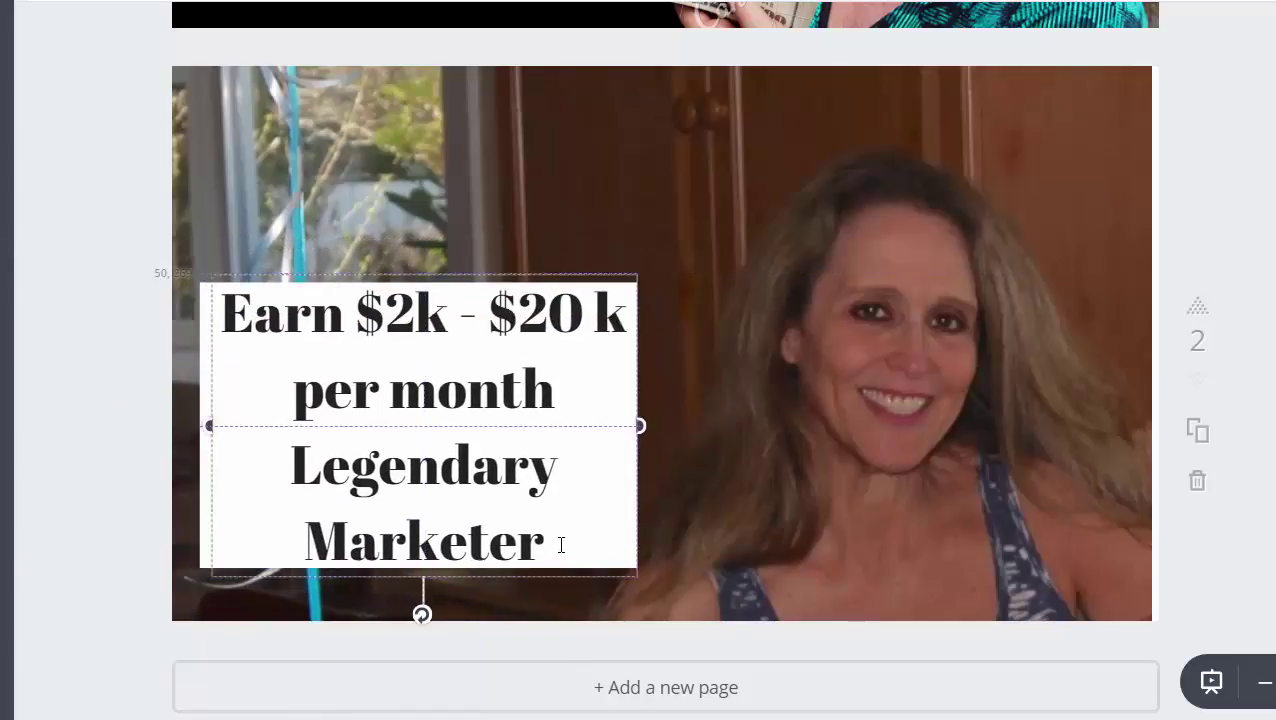
{"action": "left_click", "coordinate": [703, 515]}
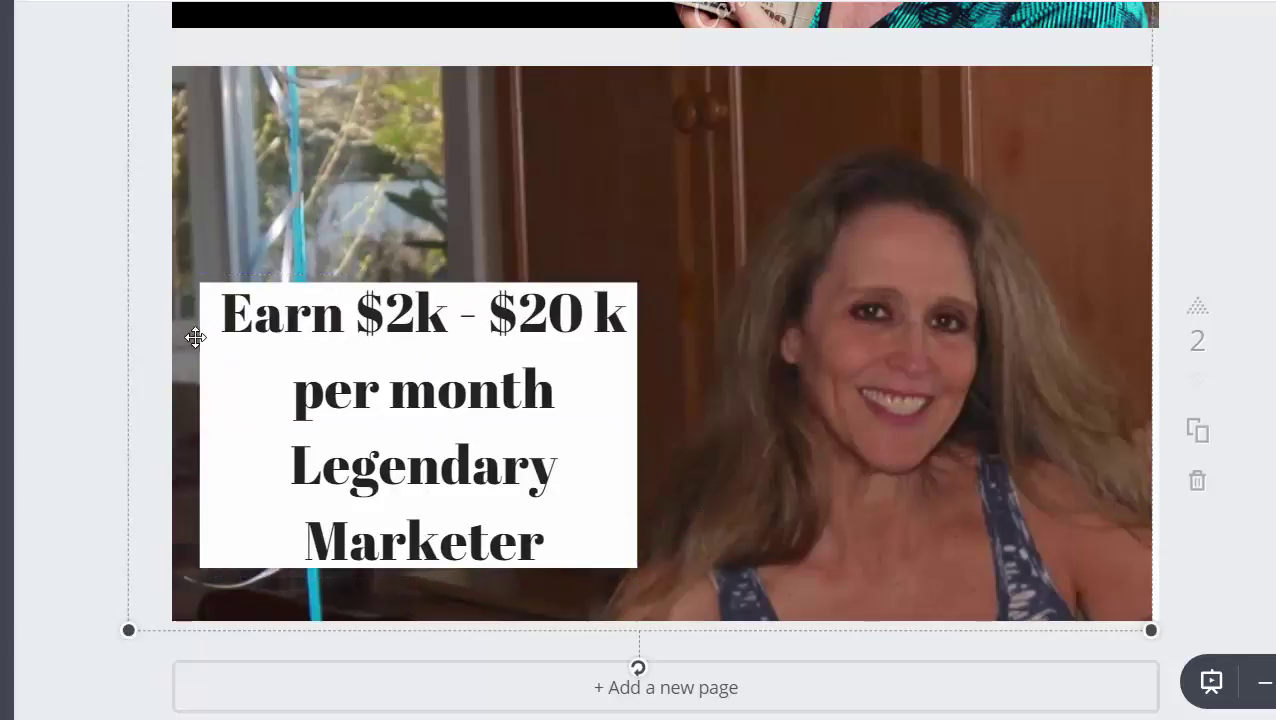
Step: Change the font of the whole heading on page 2 to Alfa Slab One
{"action": "left_click", "coordinate": [224, 326]}
{"action": "left_click_drag", "start_coordinate": [224, 326], "coordinate": [572, 533]}
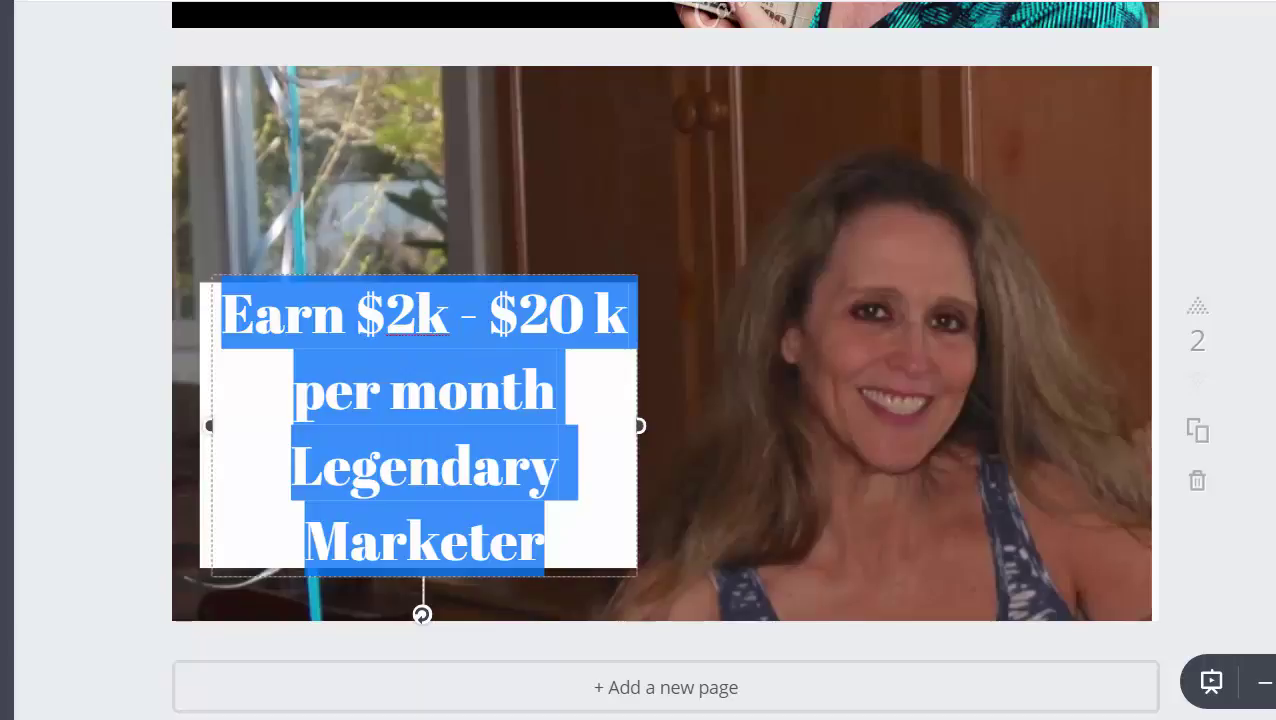
{"action": "left_click", "coordinate": [188, 1]}
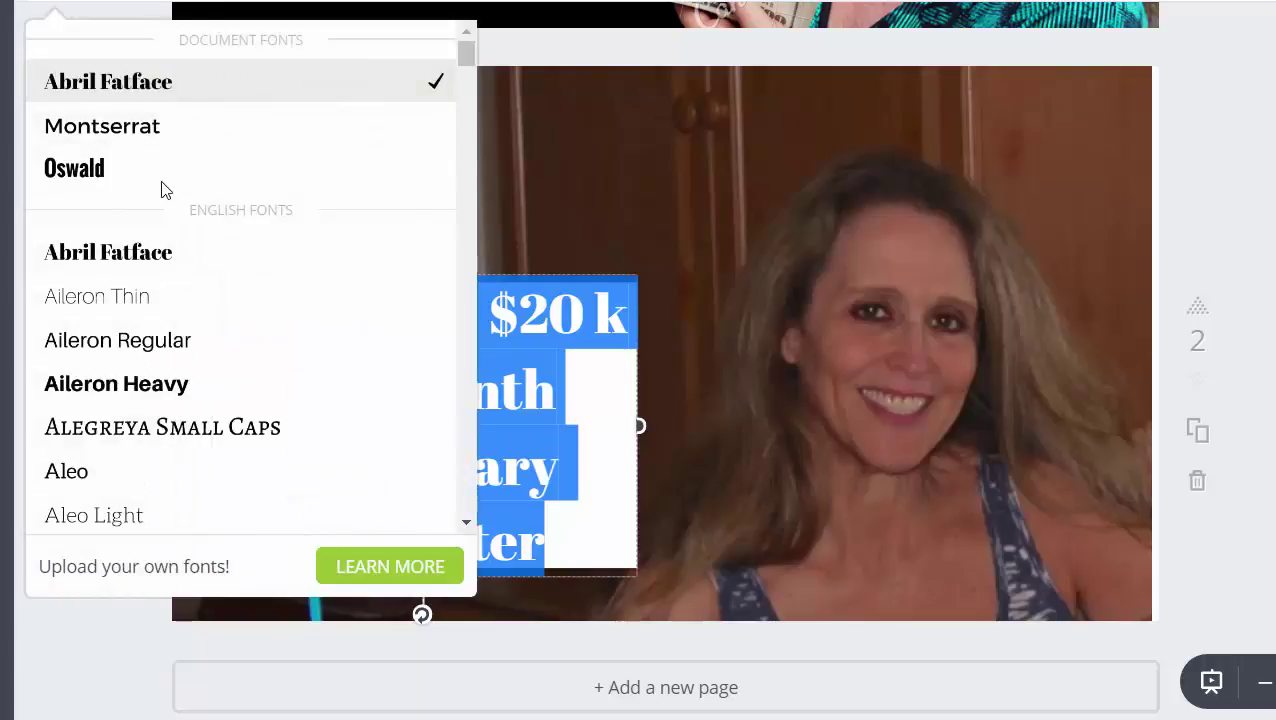
{"action": "scroll", "coordinate": [467, 82], "scroll_direction": "down", "scroll_amount": 10}
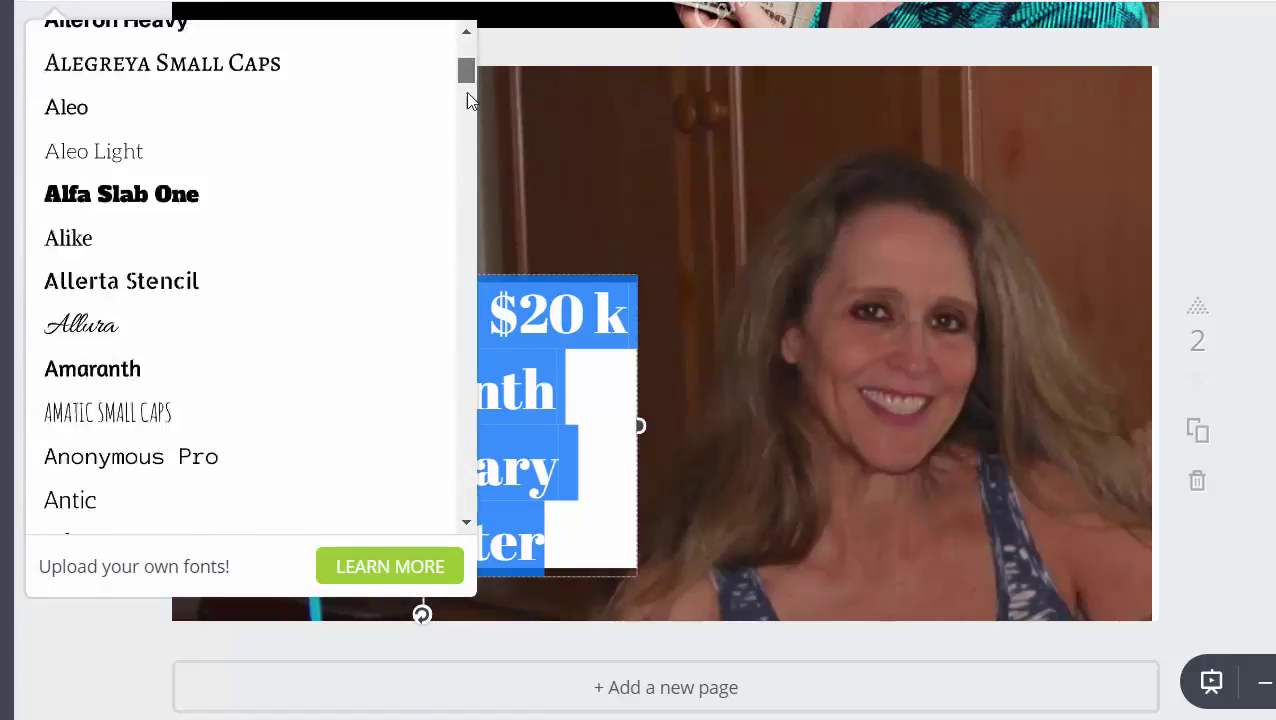
{"action": "left_click_drag", "start_coordinate": [468, 119], "coordinate": [477, 76]}
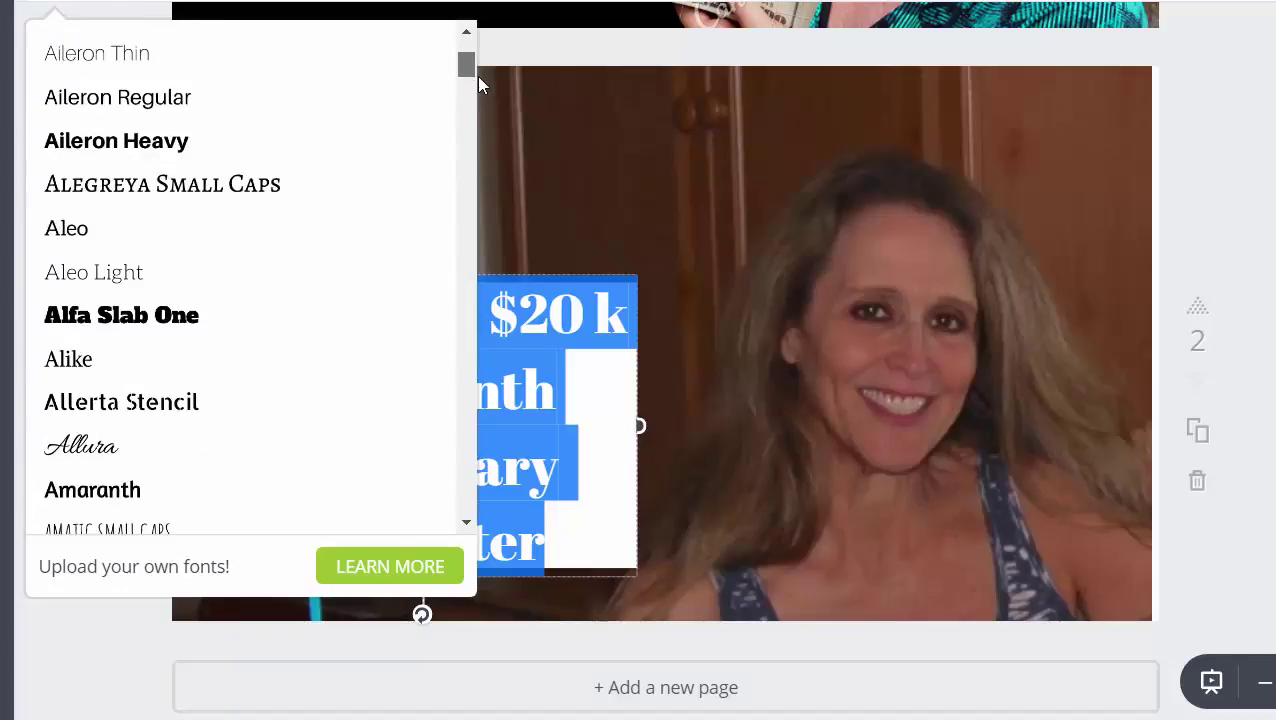
{"action": "left_click", "coordinate": [125, 318]}
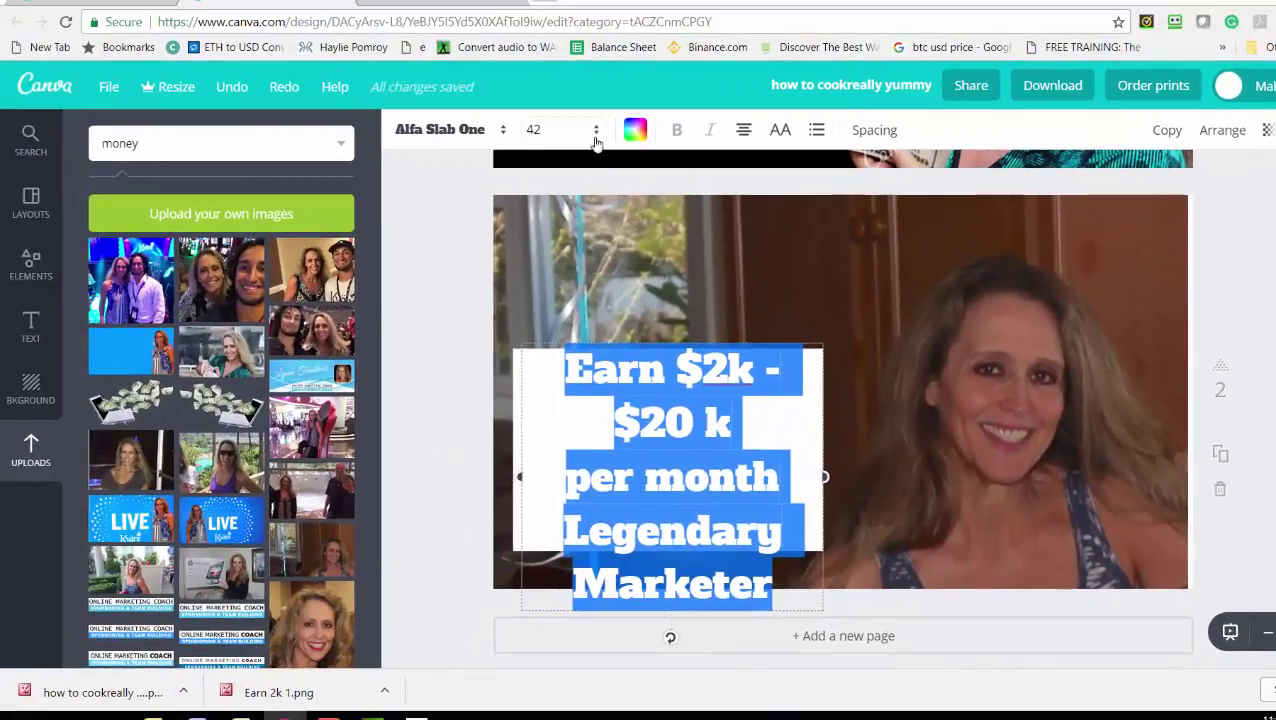
Step: Set the heading's font size to 36 and move it down so it sits inside the white rectangle
{"action": "left_click", "coordinate": [400, 26]}
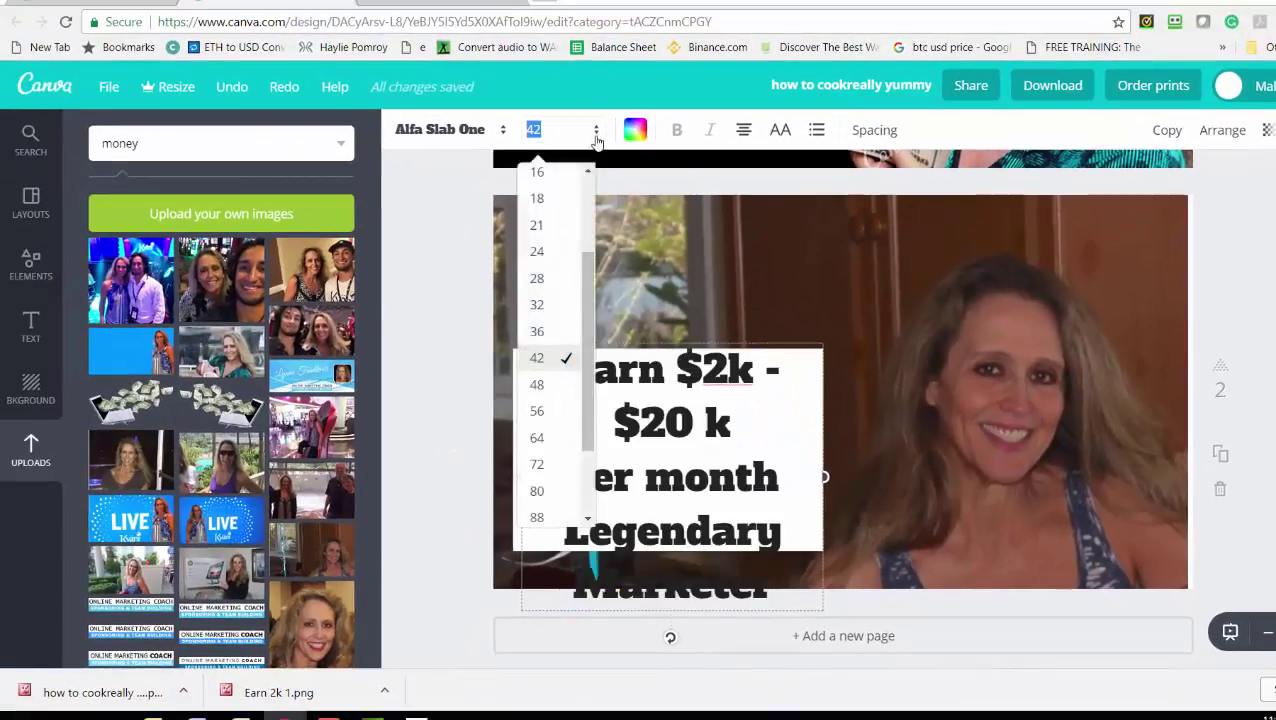
{"action": "left_click", "coordinate": [538, 331]}
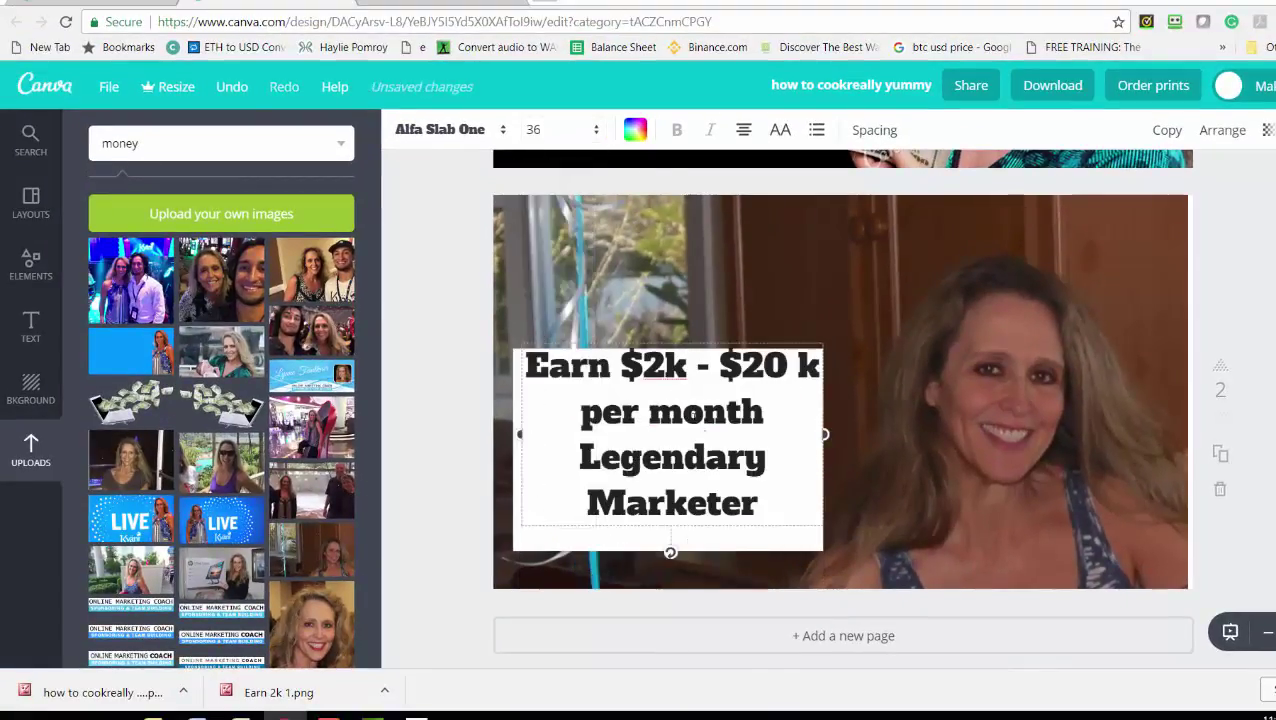
{"action": "left_click_drag", "start_coordinate": [692, 343], "coordinate": [696, 355]}
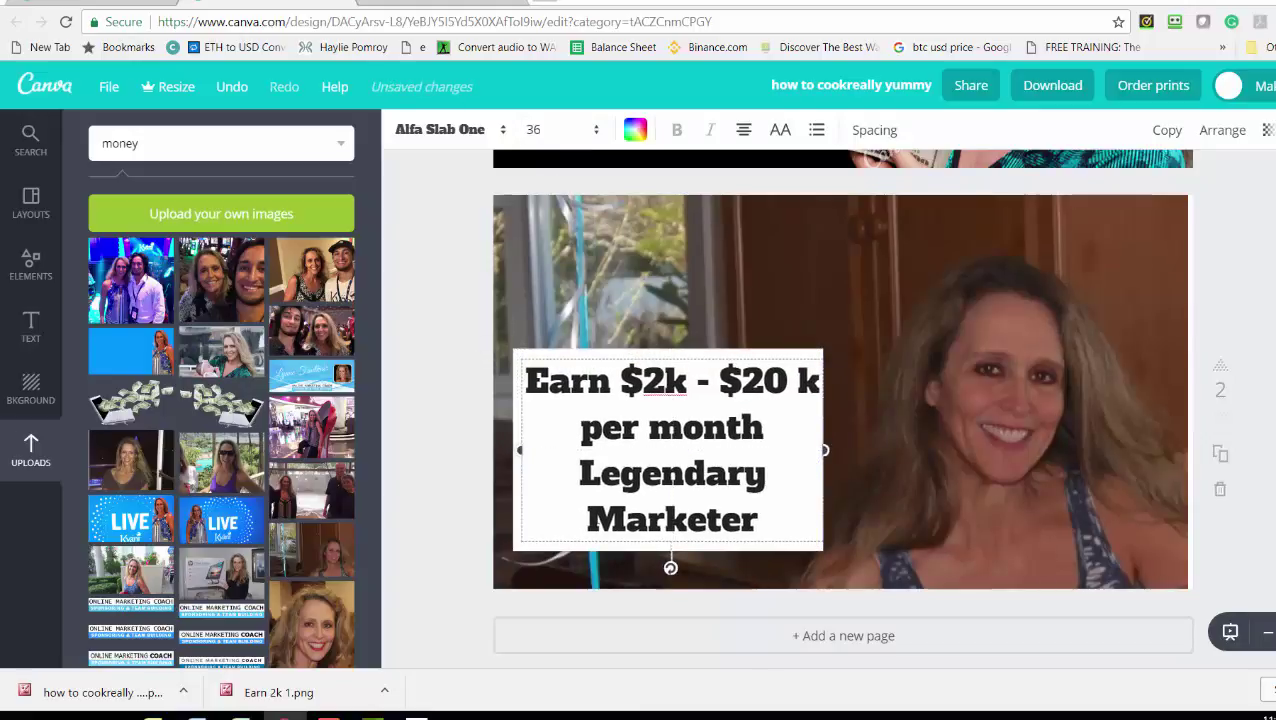
{"action": "left_click", "coordinate": [607, 294]}
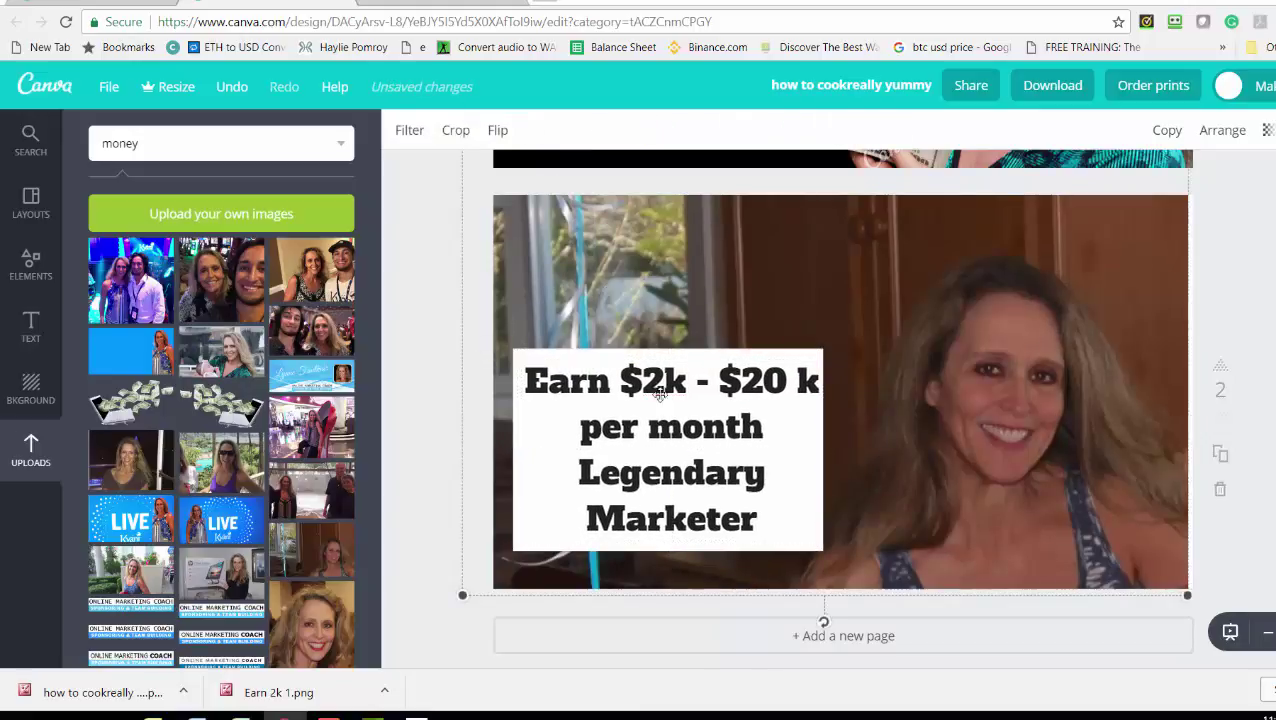
Step: Reduce the white rectangle's height slightly, move it closer to the photo's lower edge and realign the heading on it
{"action": "left_click", "coordinate": [692, 474]}
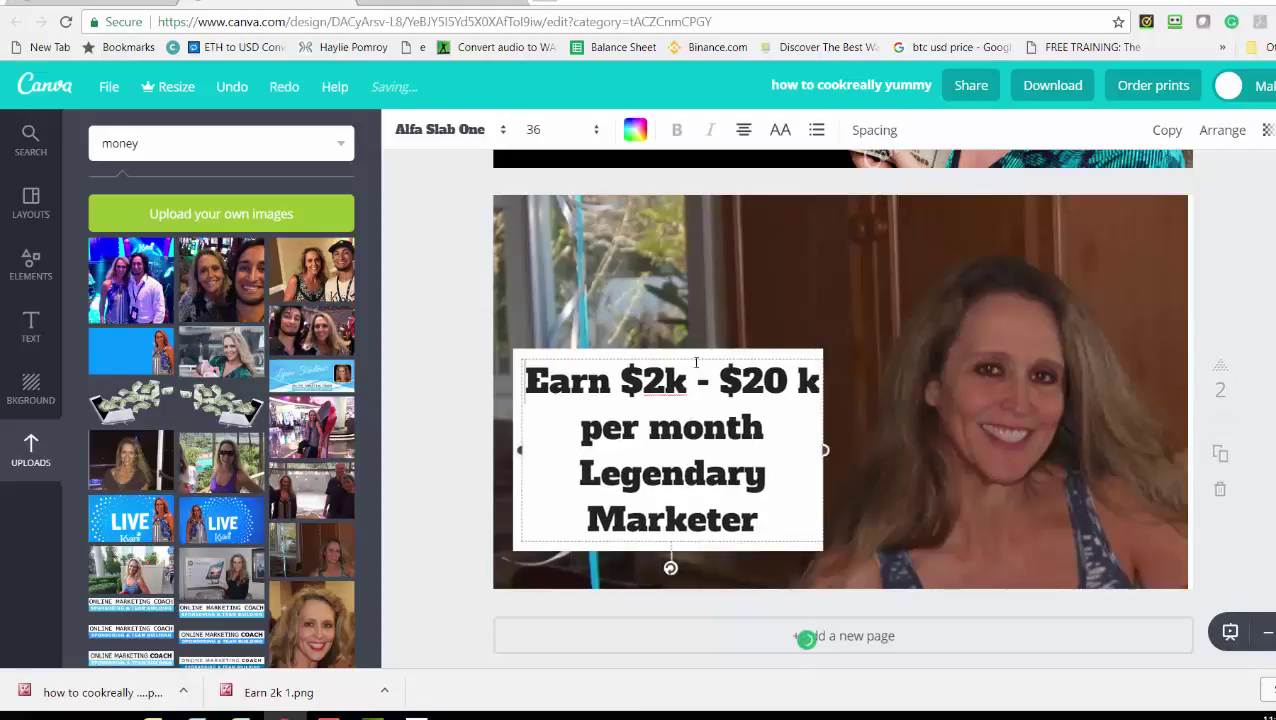
{"action": "left_click_drag", "start_coordinate": [697, 347], "coordinate": [730, 389]}
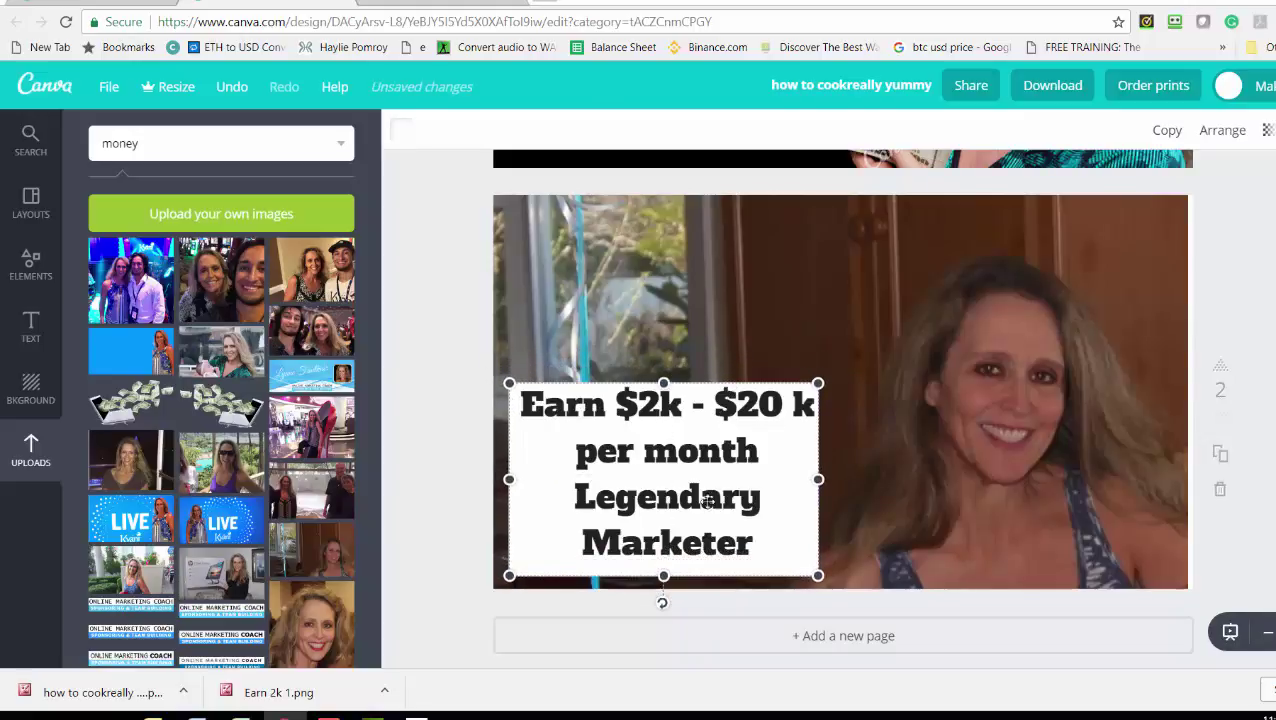
{"action": "left_click", "coordinate": [685, 431]}
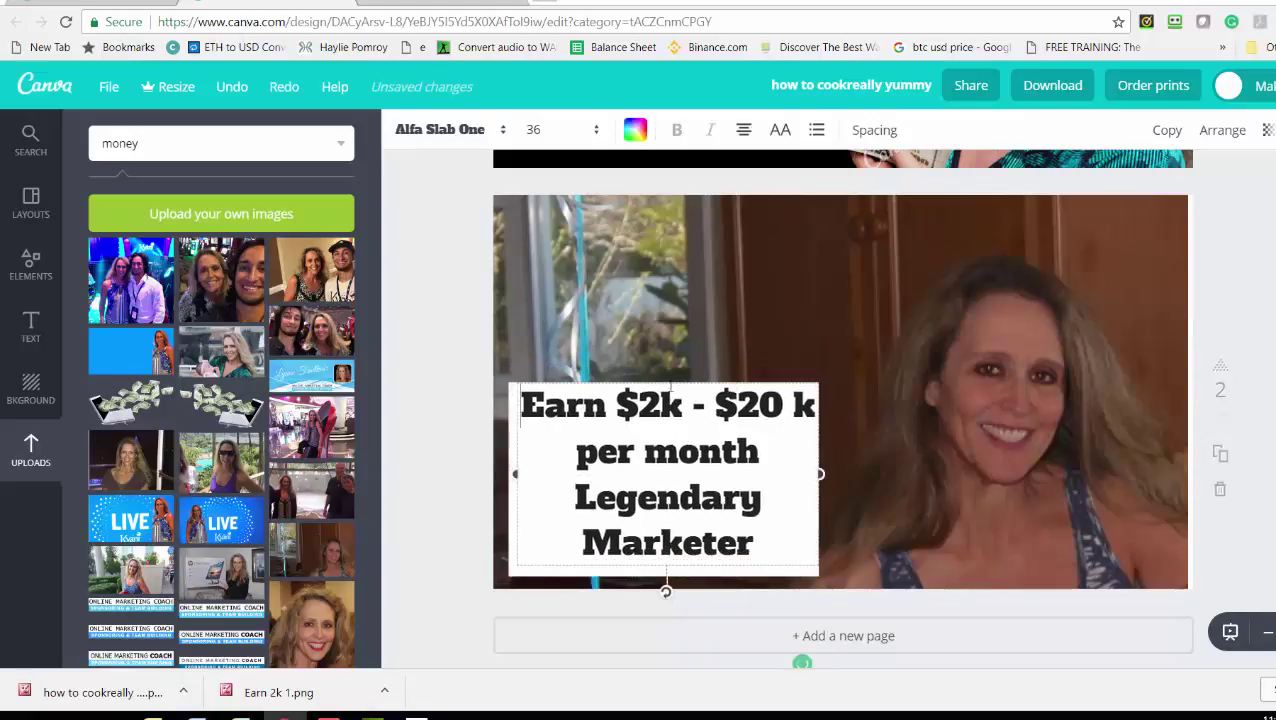
{"action": "left_click_drag", "start_coordinate": [673, 380], "coordinate": [666, 387]}
{"action": "left_click", "coordinate": [864, 415]}
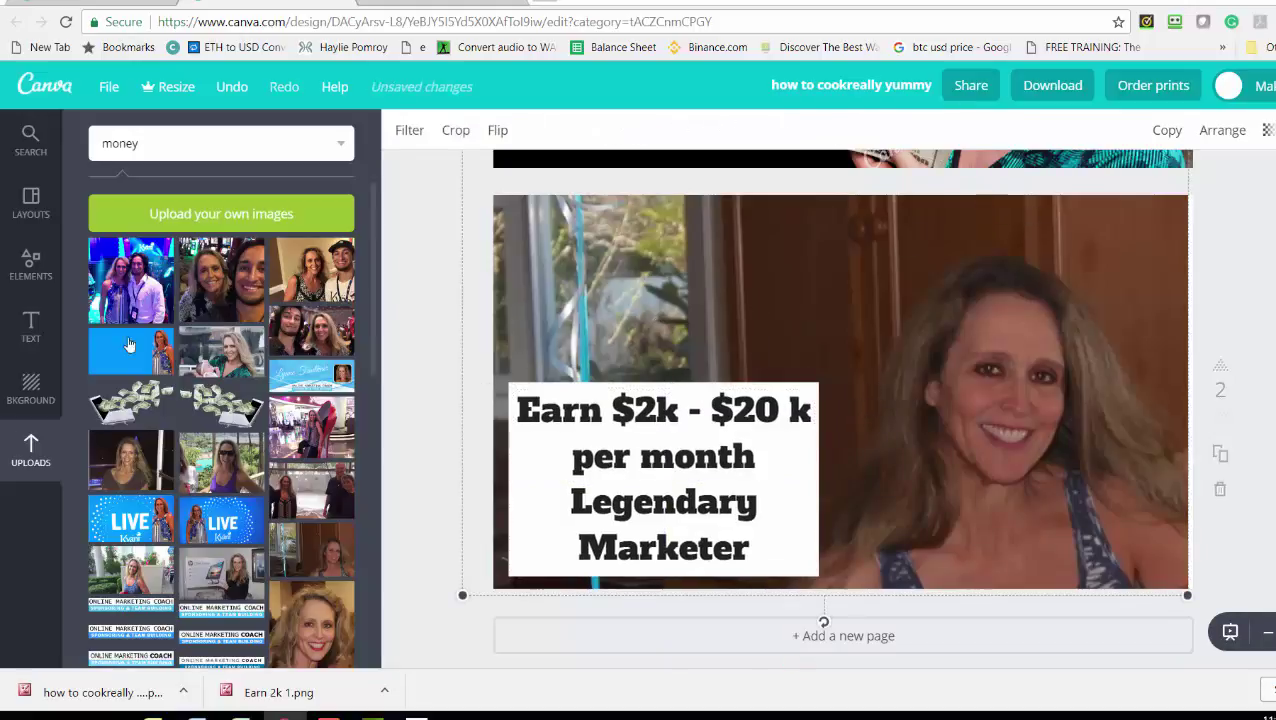
Step: Add another solid square shape, flatten it into a black bar and place it above the white heading box
{"action": "left_click", "coordinate": [30, 268]}
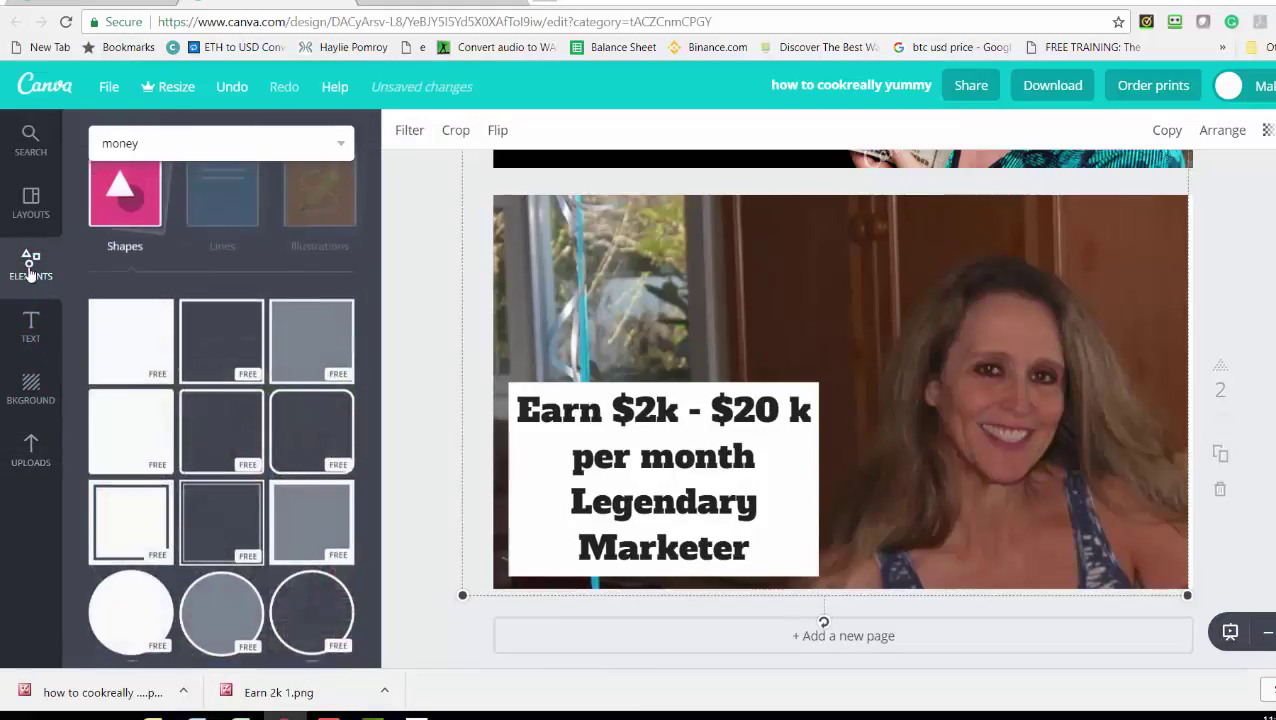
{"action": "left_click", "coordinate": [128, 350]}
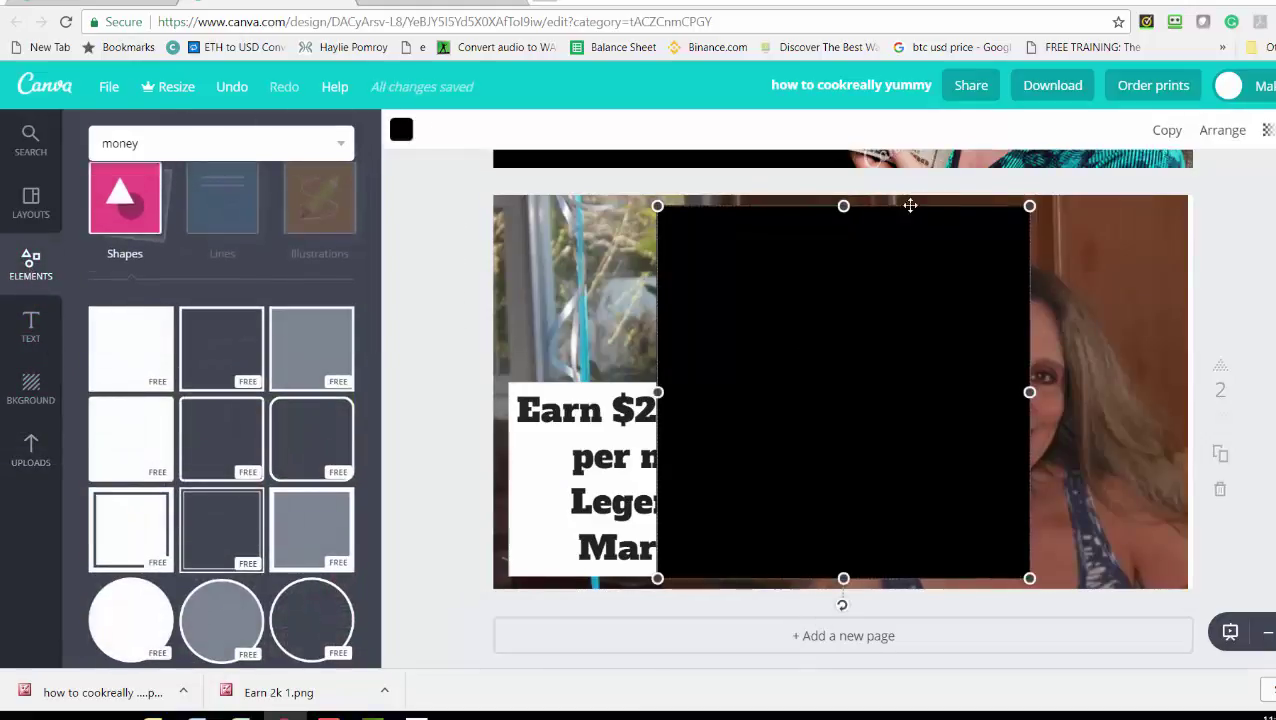
{"action": "left_click_drag", "start_coordinate": [843, 206], "coordinate": [855, 521]}
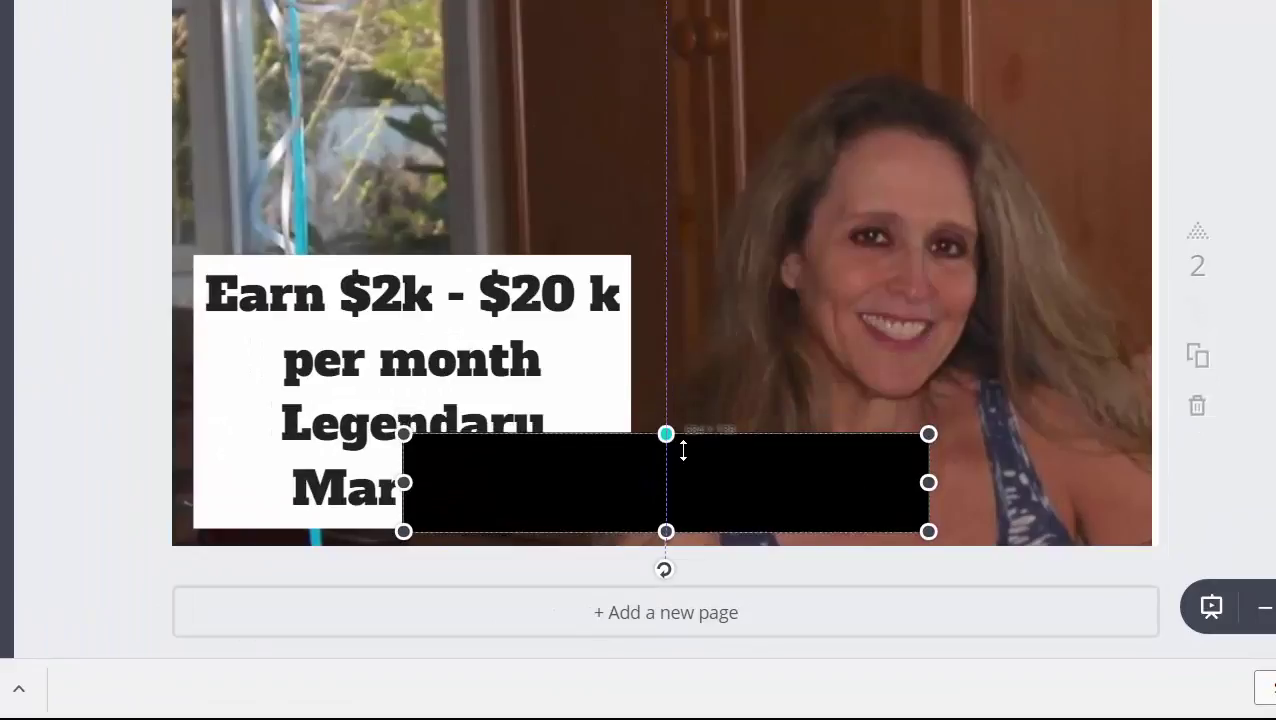
{"action": "left_click_drag", "start_coordinate": [683, 451], "coordinate": [541, 120]}
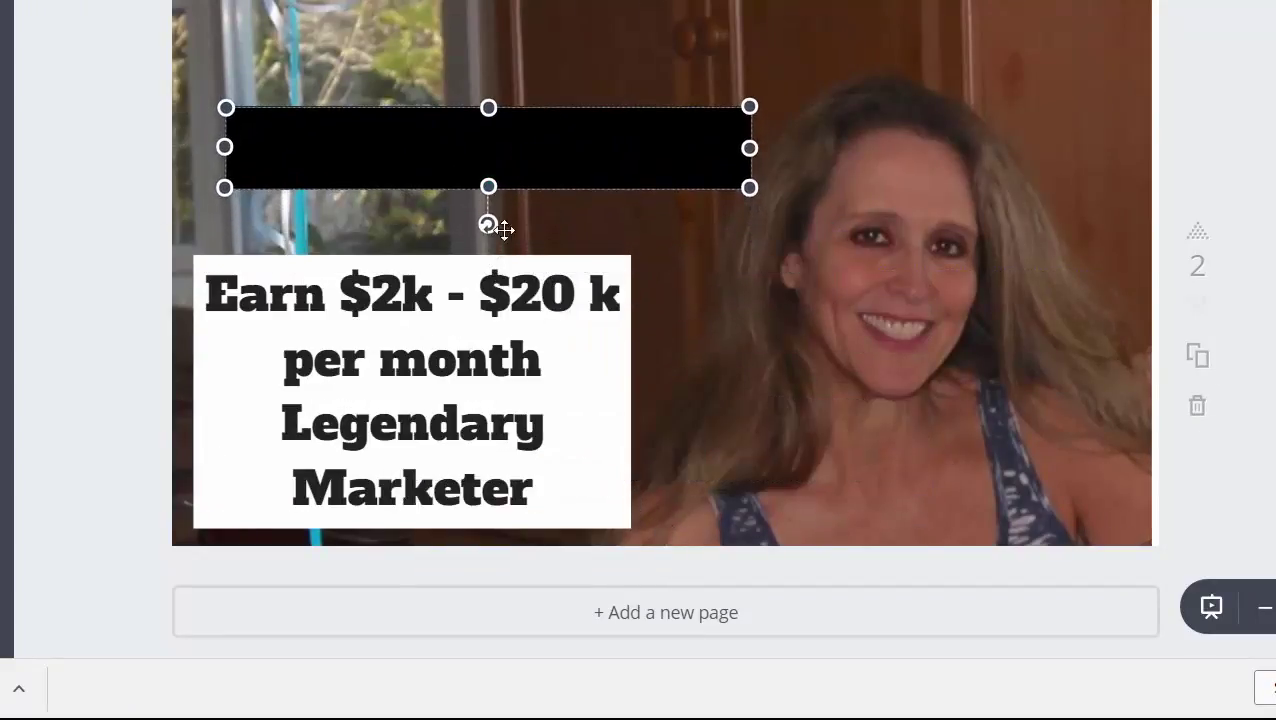
Step: Lengthen the black bar, tilt it upward toward its right end and move it closer to the photo's upper-left corner
{"action": "mouse_move", "coordinate": [490, 228]}
{"action": "left_mouse_down"}
{"action": "mouse_move", "coordinate": [515, 219]}
{"action": "mouse_move", "coordinate": [501, 224]}
{"action": "left_mouse_up"}
{"action": "left_click_drag", "start_coordinate": [754, 105], "coordinate": [905, 60]}
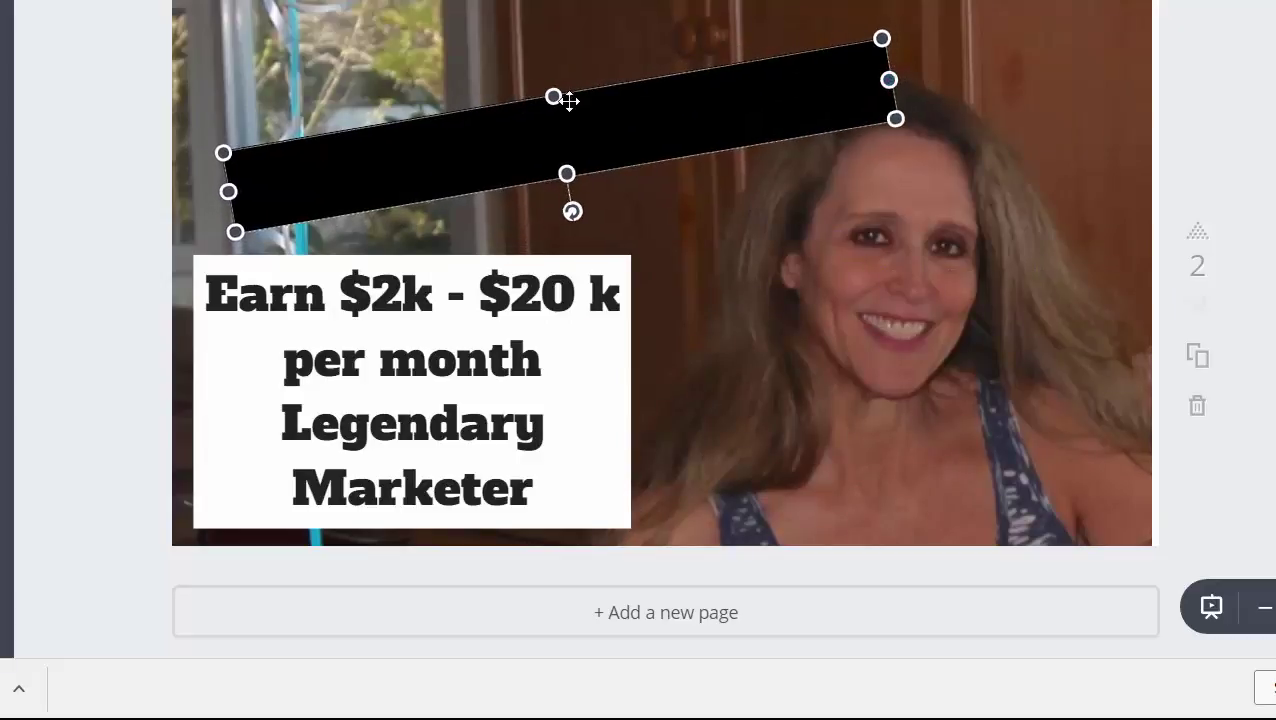
{"action": "left_click_drag", "start_coordinate": [465, 92], "coordinate": [456, 85]}
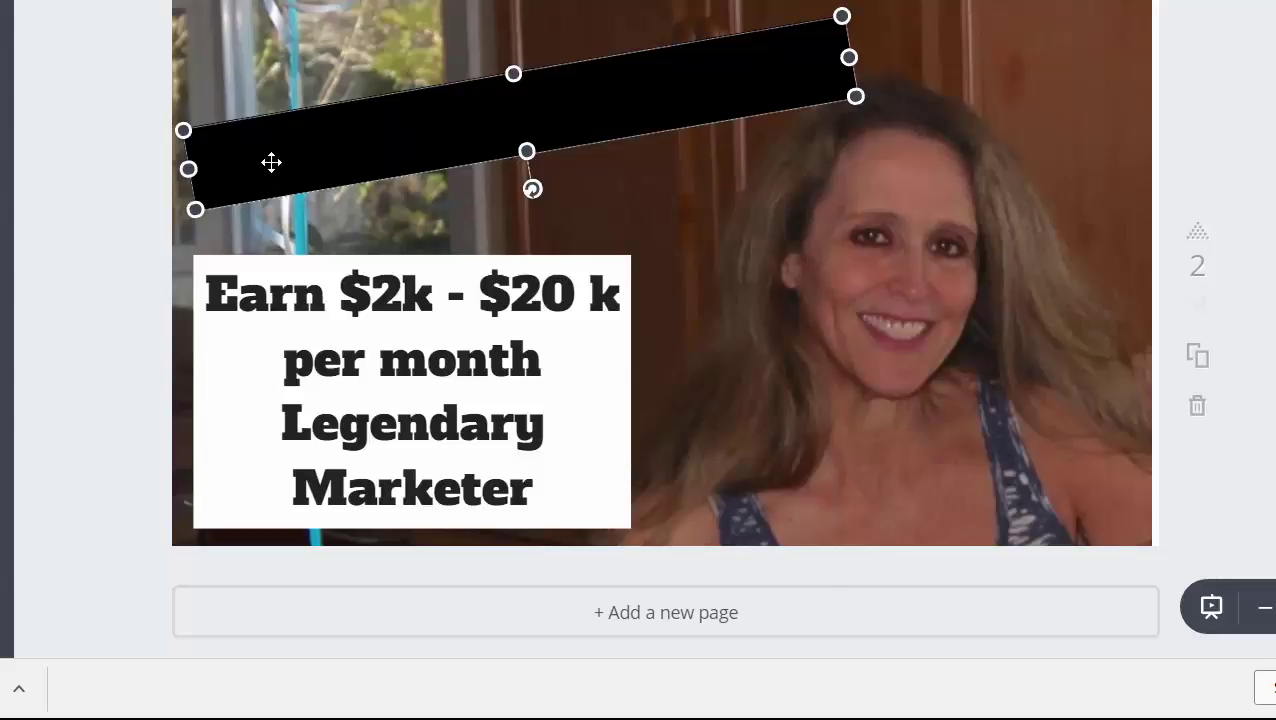
Step: Add a heading text box to page 2, tilt it to match the black bar and place it on the bar
{"action": "key", "text": "t"}
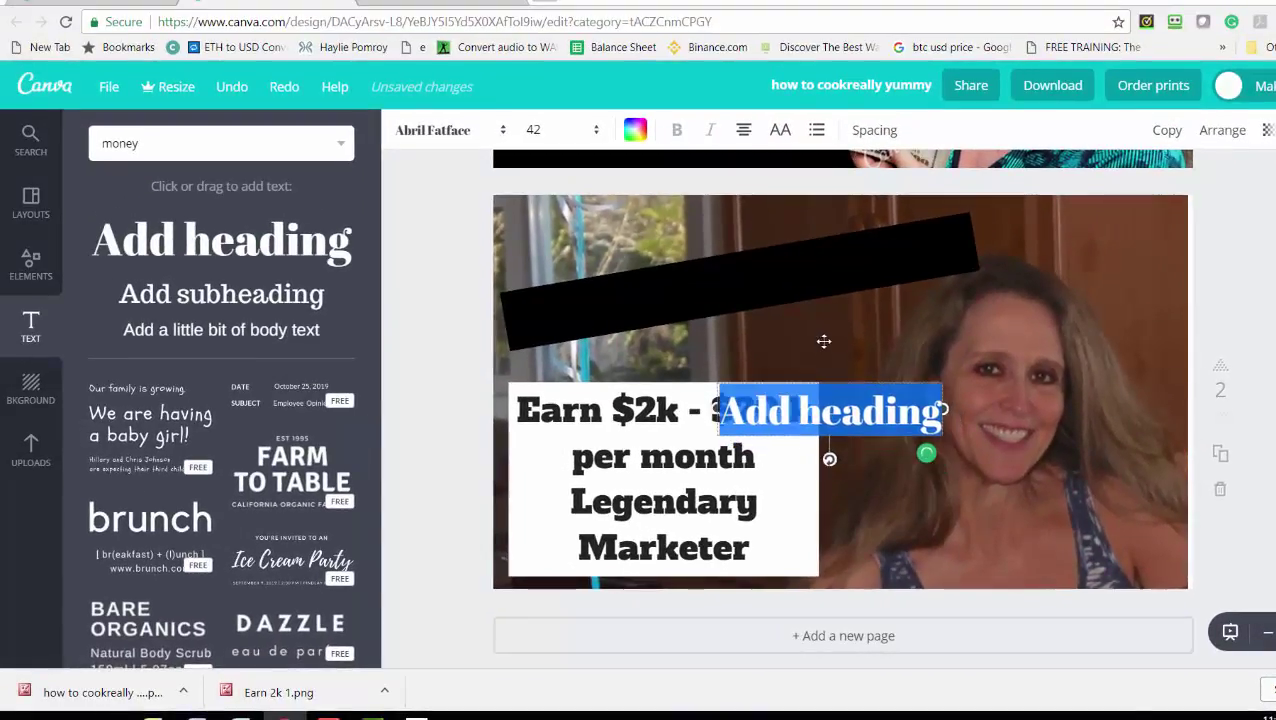
{"action": "left_click_drag", "start_coordinate": [823, 341], "coordinate": [718, 333]}
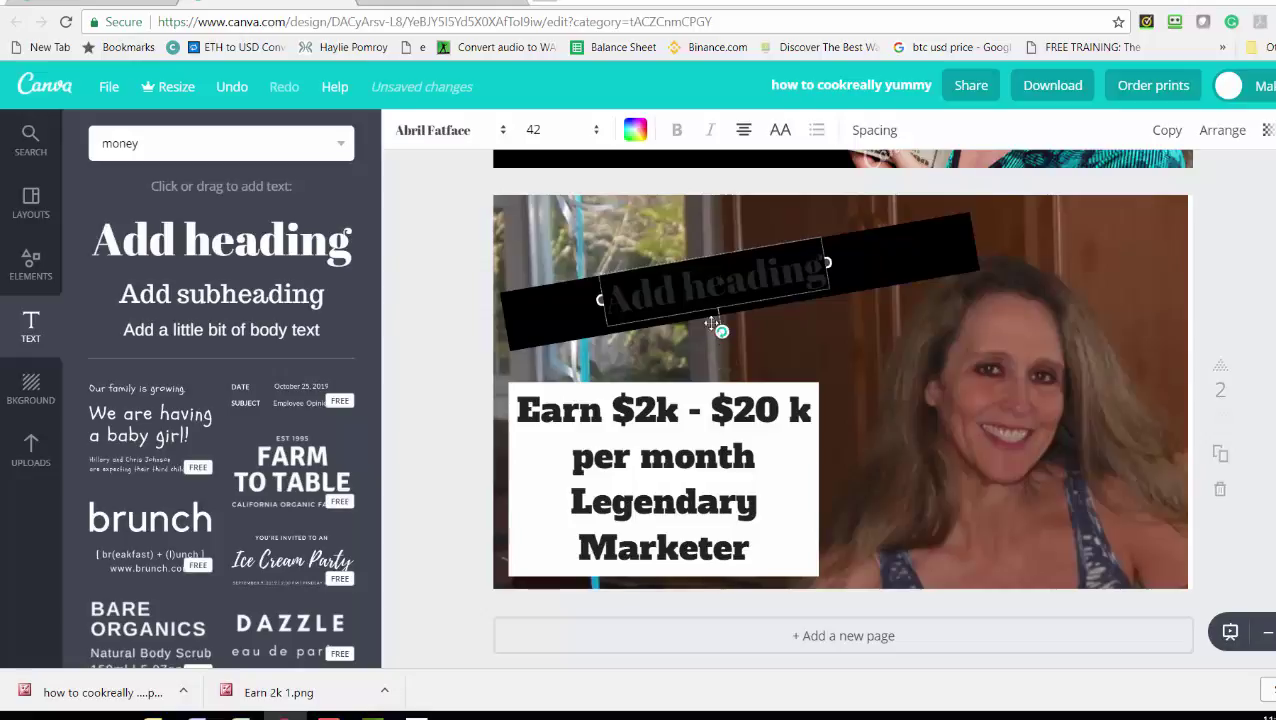
Step: Select the whole placeholder text of the heading on the black bar and colour it white
{"action": "double_click", "coordinate": [690, 288]}
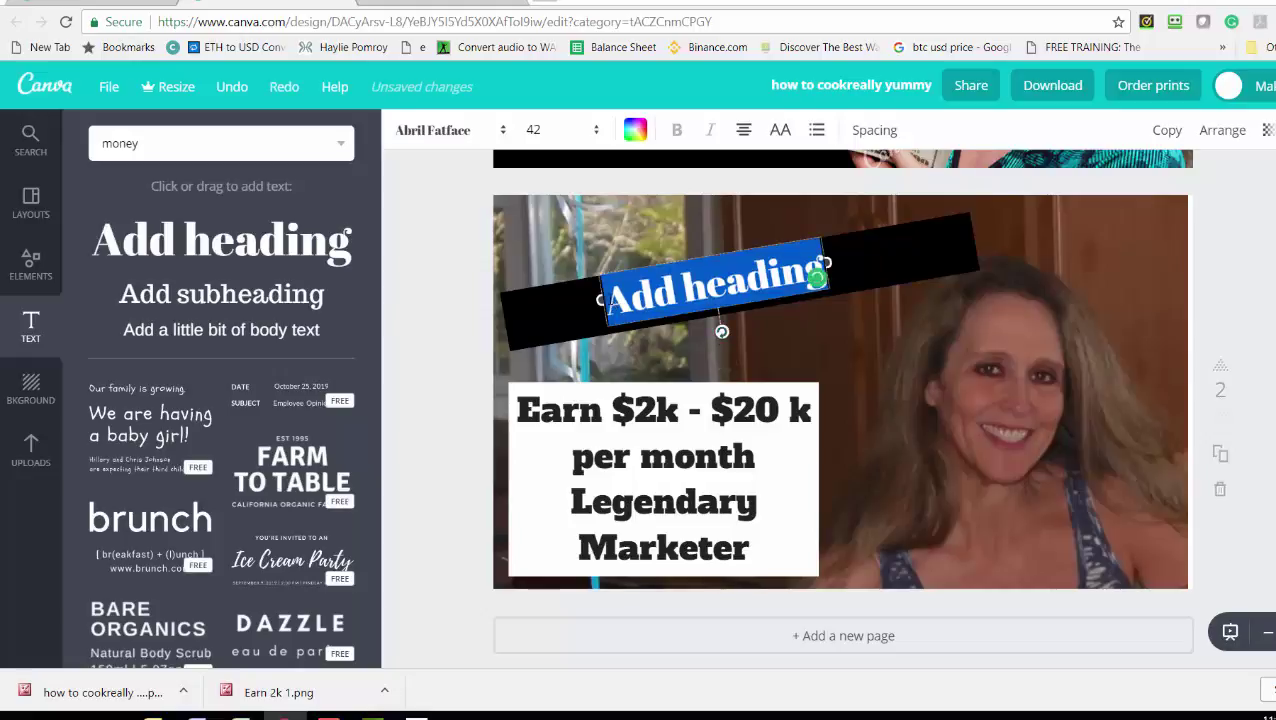
{"action": "key", "text": "ctrl+shift+Left"}
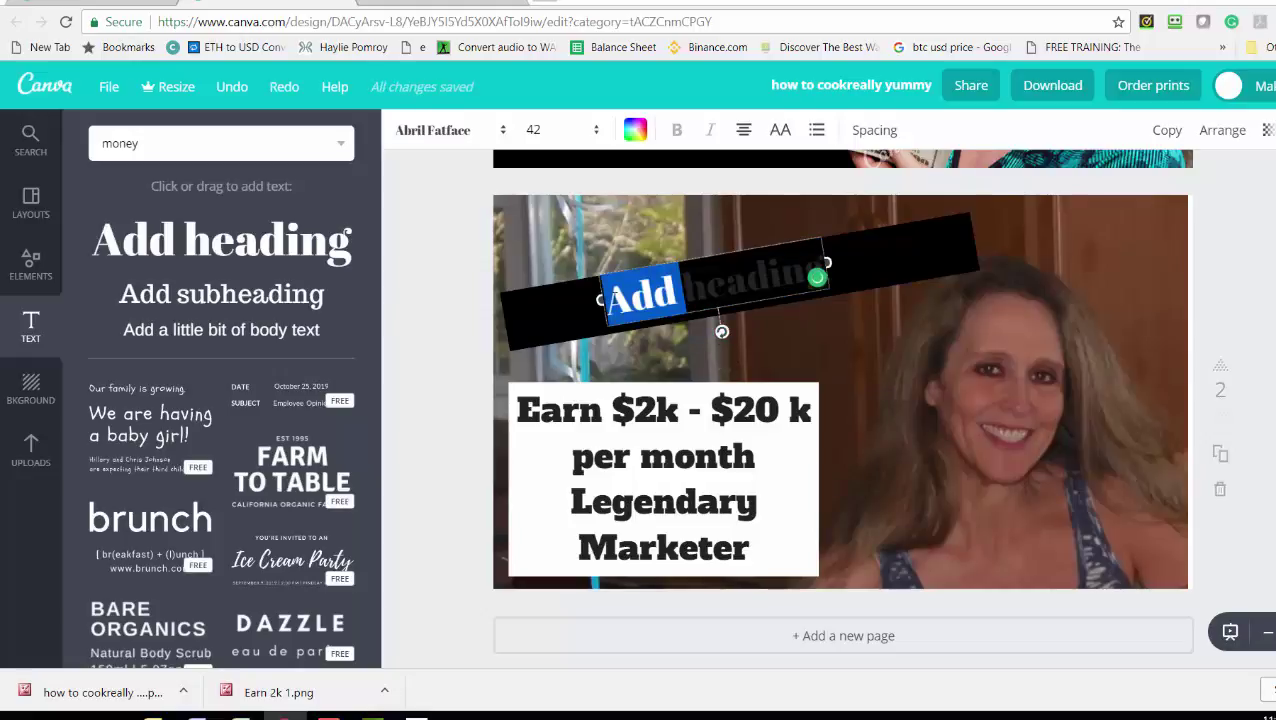
{"action": "key", "text": "ctrl+shift+Left"}
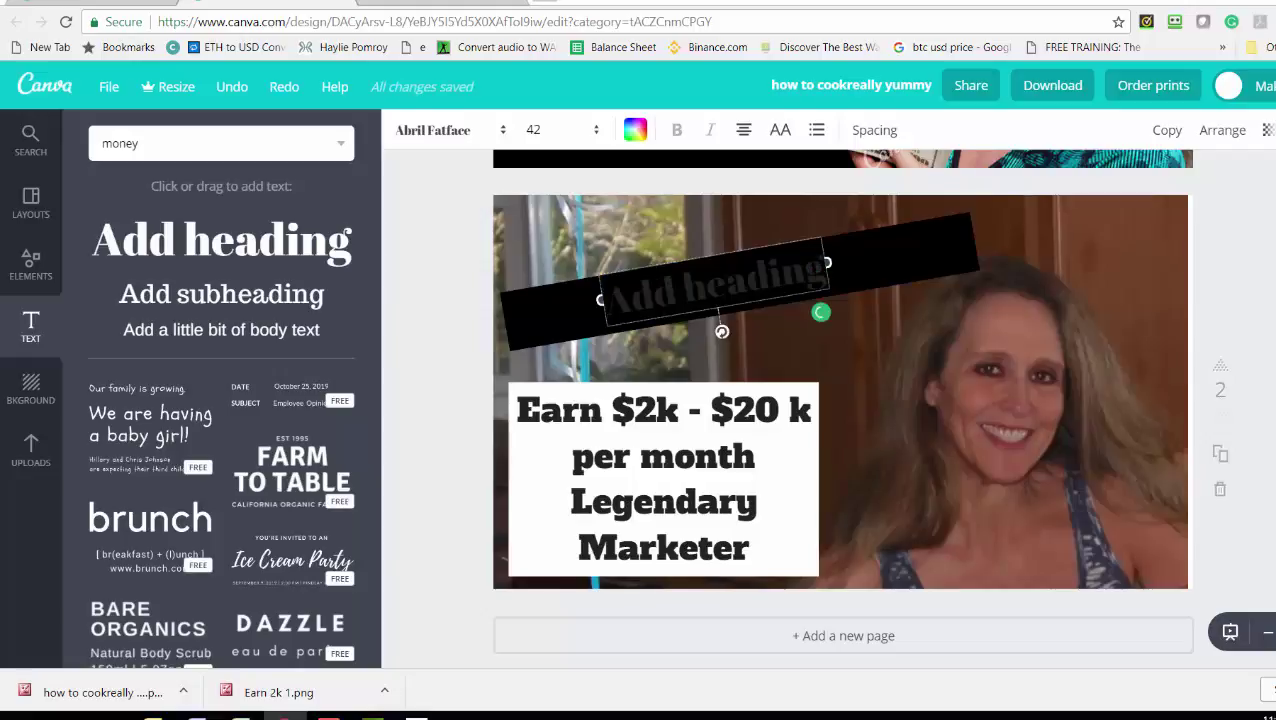
{"action": "double_click", "coordinate": [612, 300]}
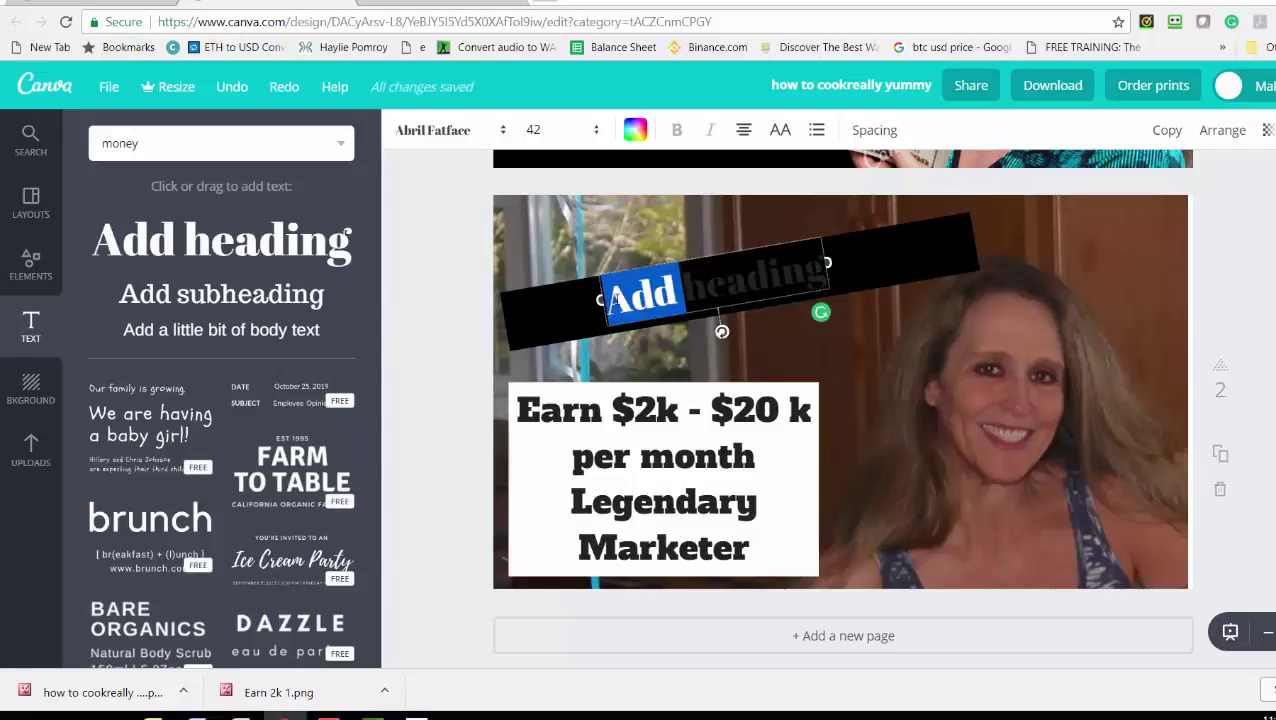
{"action": "left_click_drag", "start_coordinate": [616, 297], "coordinate": [826, 268]}
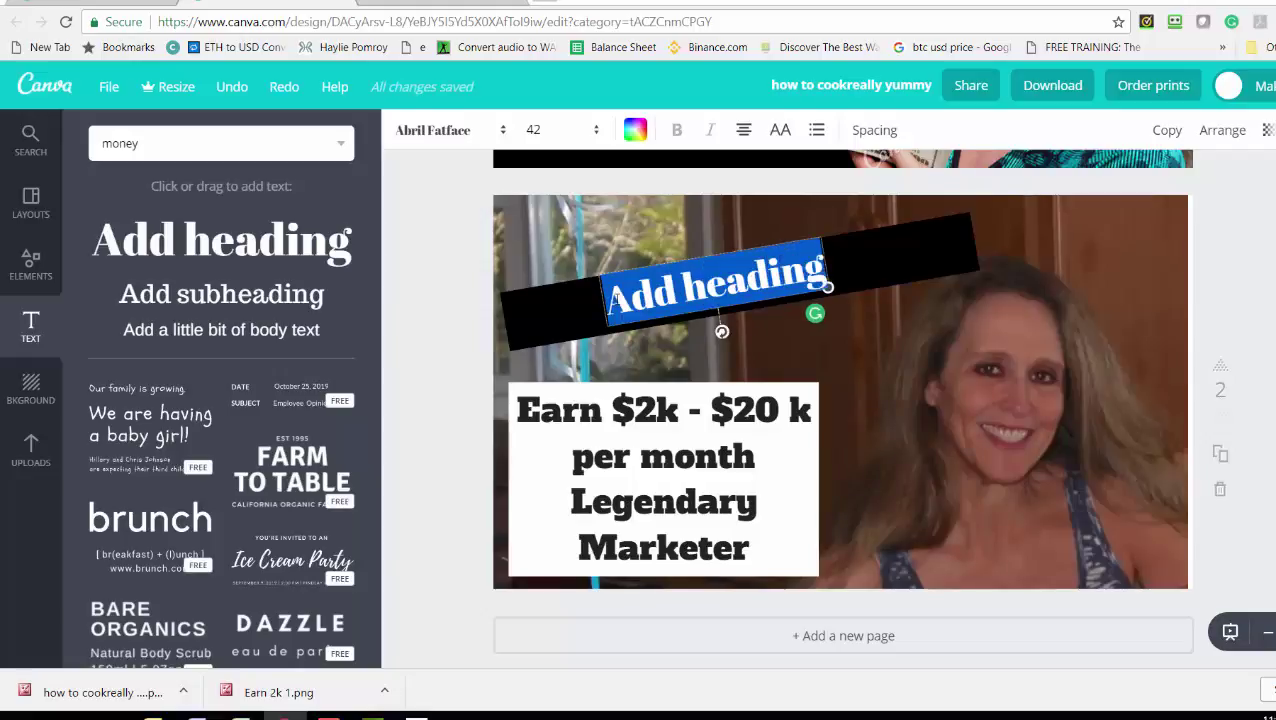
{"action": "left_click", "coordinate": [633, 131]}
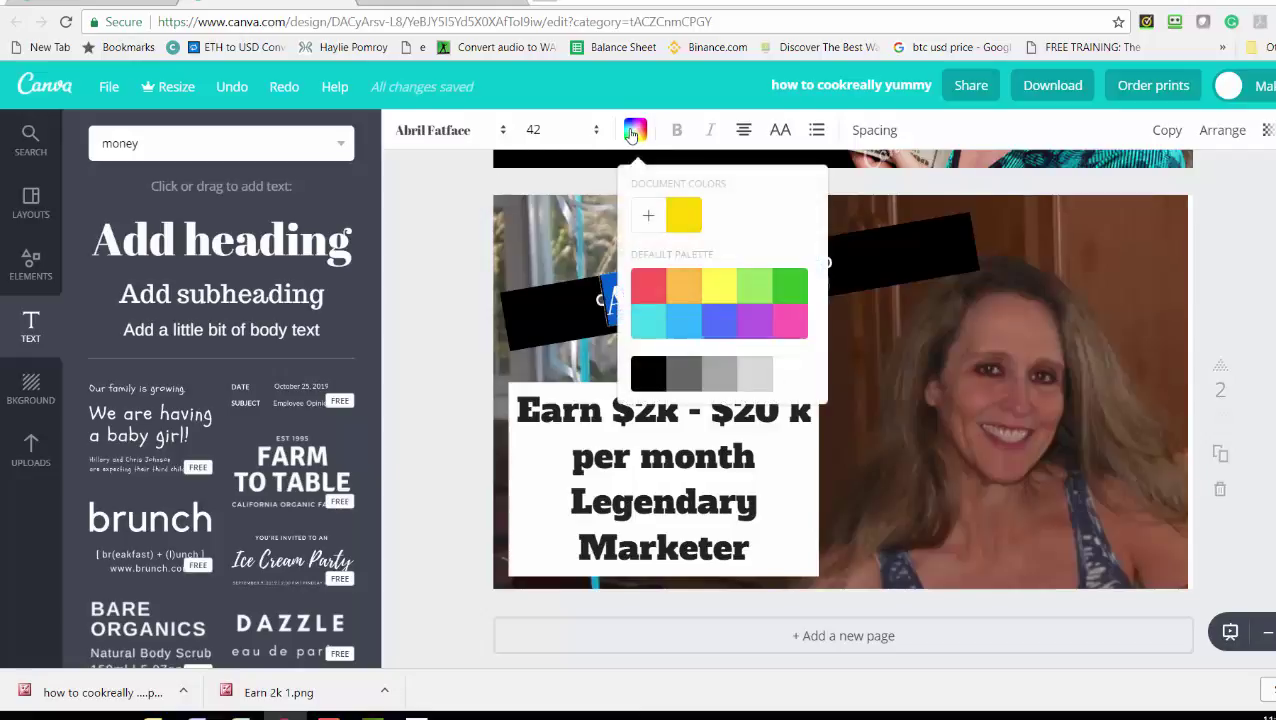
{"action": "left_click", "coordinate": [787, 375]}
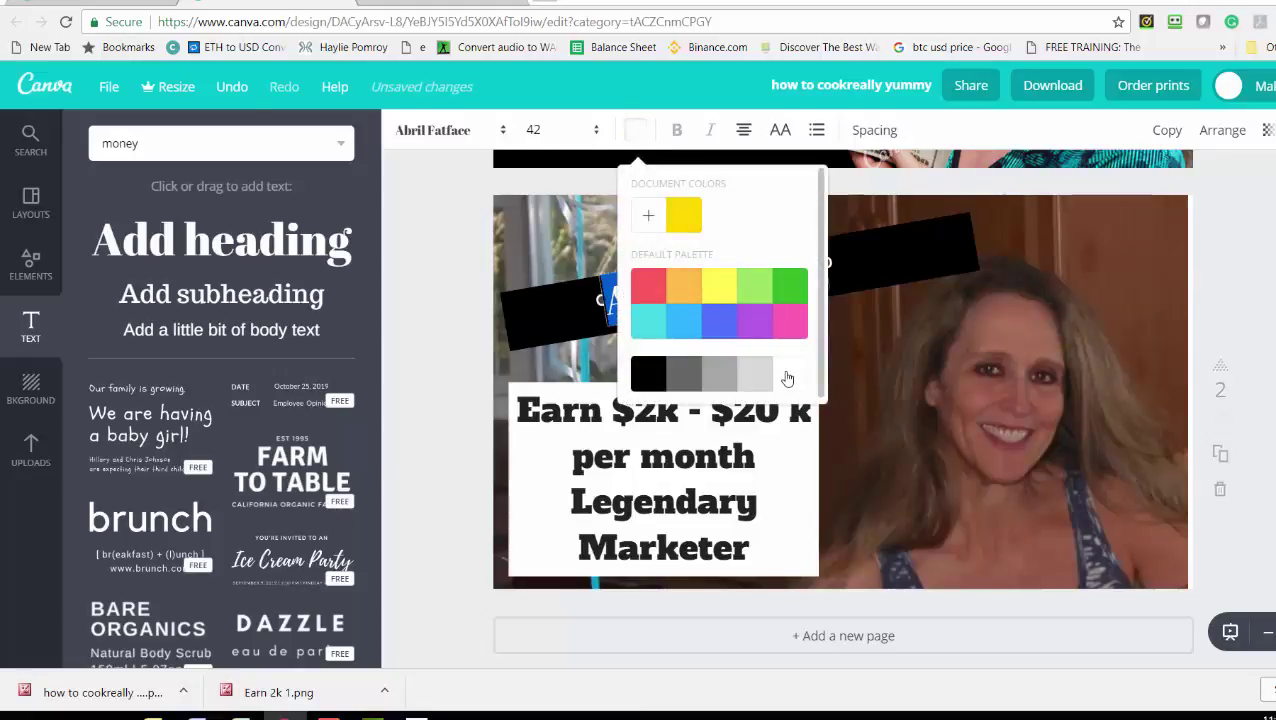
{"action": "left_click", "coordinate": [491, 349]}
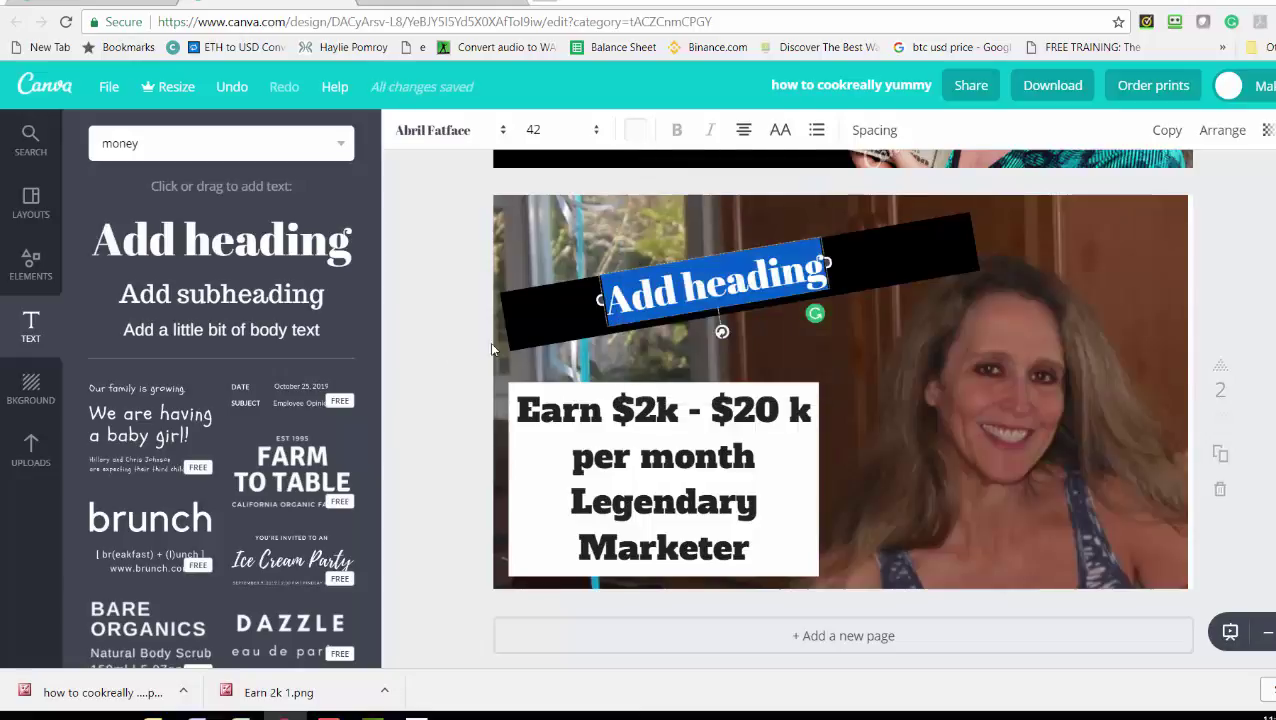
Step: Replace the placeholder text on the black bar with "Earn While You Learn"
{"action": "left_click", "coordinate": [614, 303]}
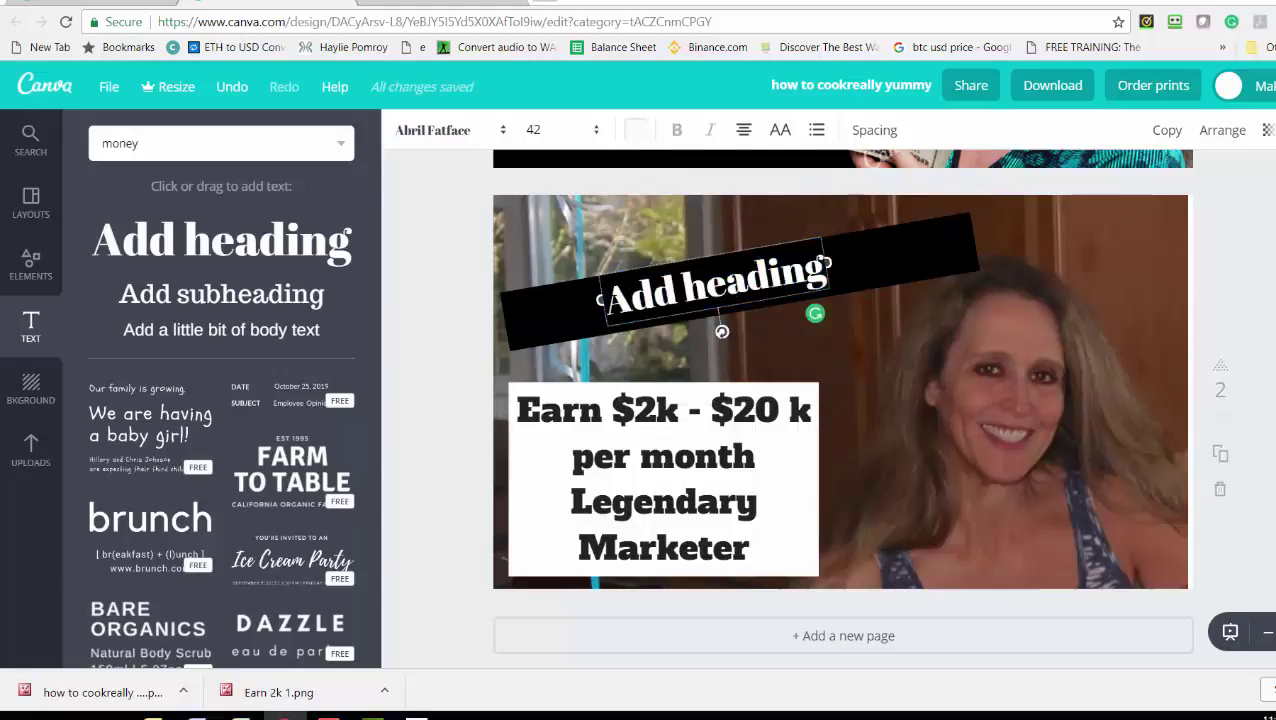
{"action": "key", "text": "Delete"}
{"action": "key", "text": "Delete"}
{"action": "key", "text": "Delete"}
{"action": "key", "text": "Delete"}
{"action": "key", "text": "Delete"}
{"action": "key", "text": "Delete"}
{"action": "key", "text": "Delete"}
{"action": "key", "text": "Delete"}
{"action": "key", "text": "Delete"}
{"action": "key", "text": "Delete"}
{"action": "key", "text": "Delete"}
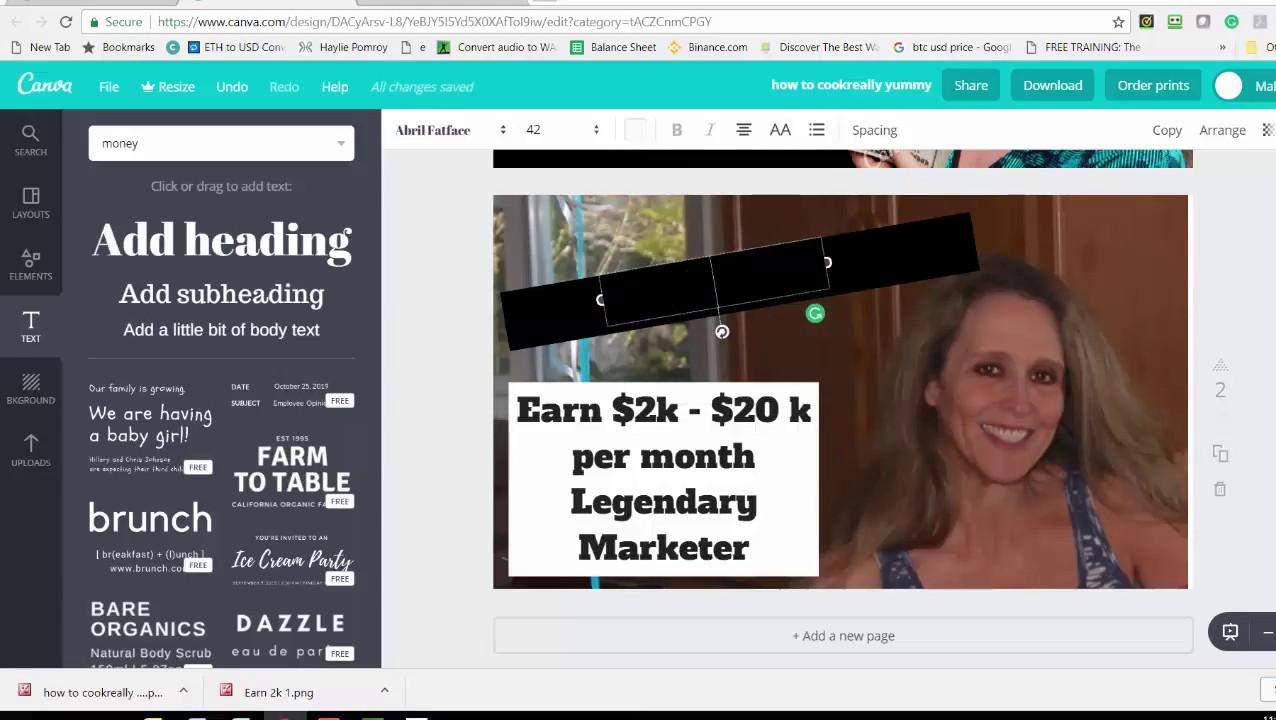
{"action": "type", "text": "Earn W"}
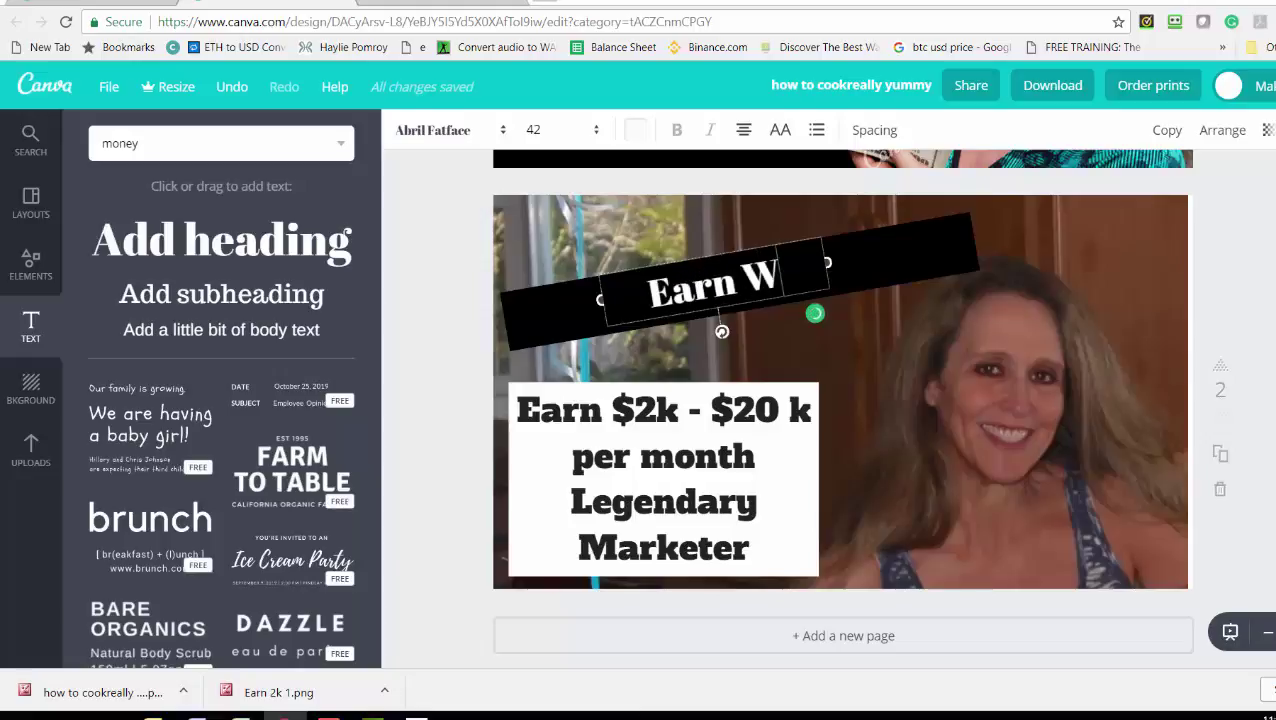
{"action": "type", "text": "hile You"}
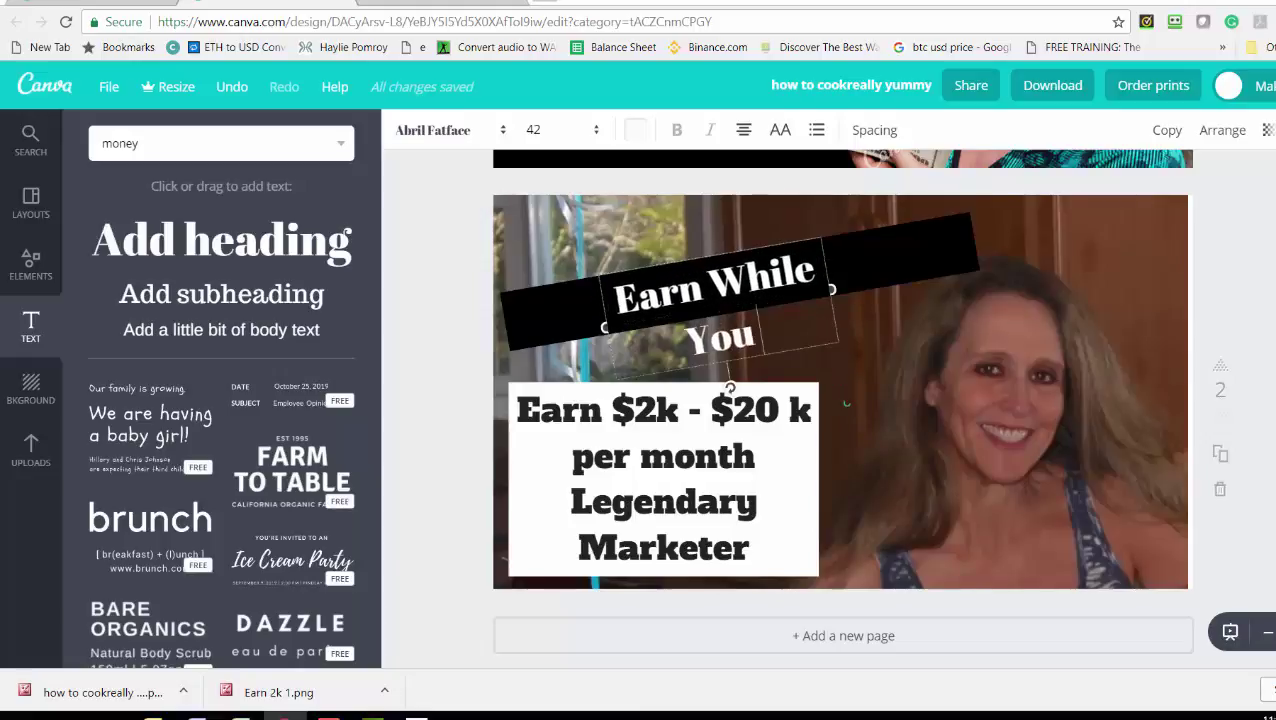
{"action": "type", "text": " Learn"}
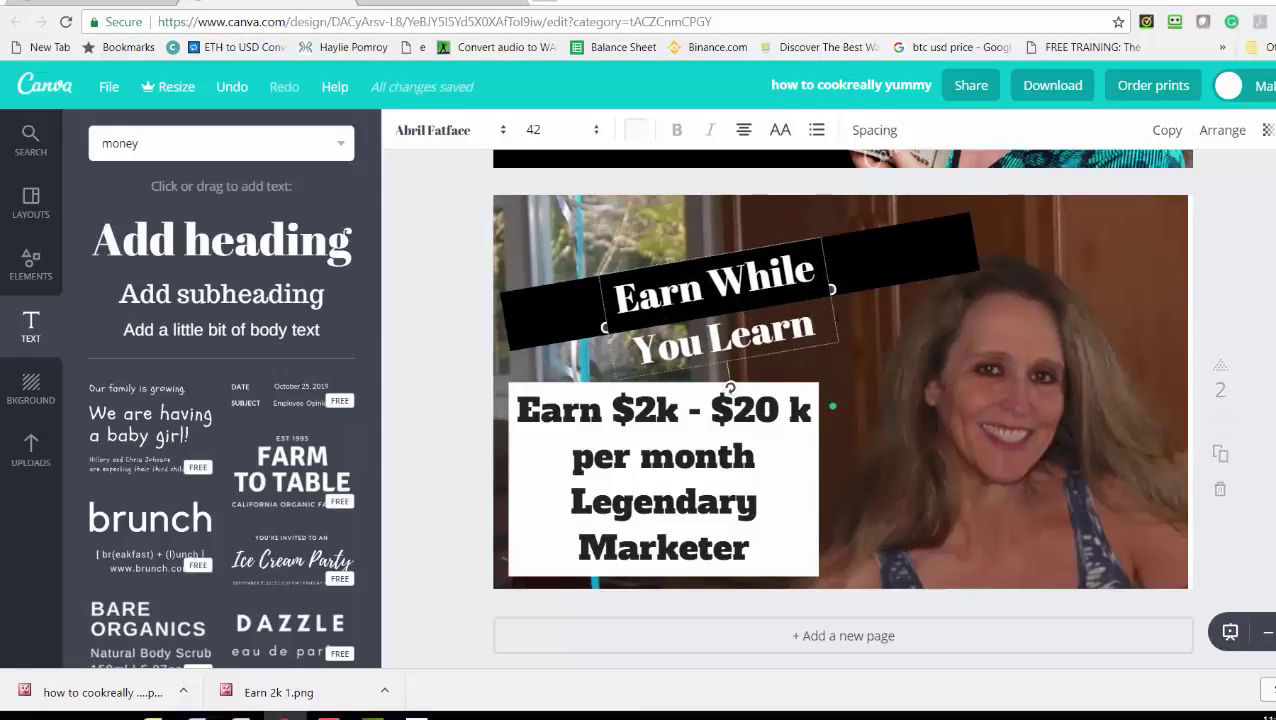
Step: Widen the "Earn While You Learn" text box so the text fits on one line, and centre it on the black bar
{"action": "left_click_drag", "start_coordinate": [889, 281], "coordinate": [1001, 233]}
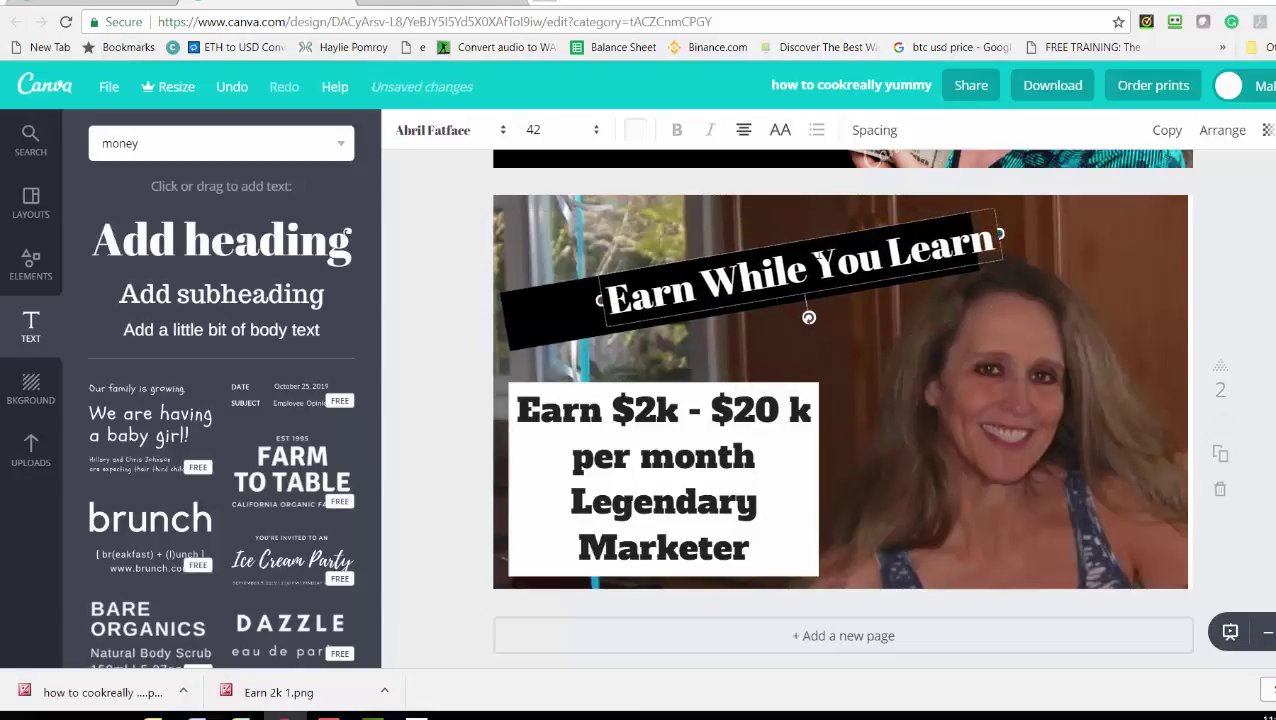
{"action": "left_click_drag", "start_coordinate": [804, 244], "coordinate": [739, 258]}
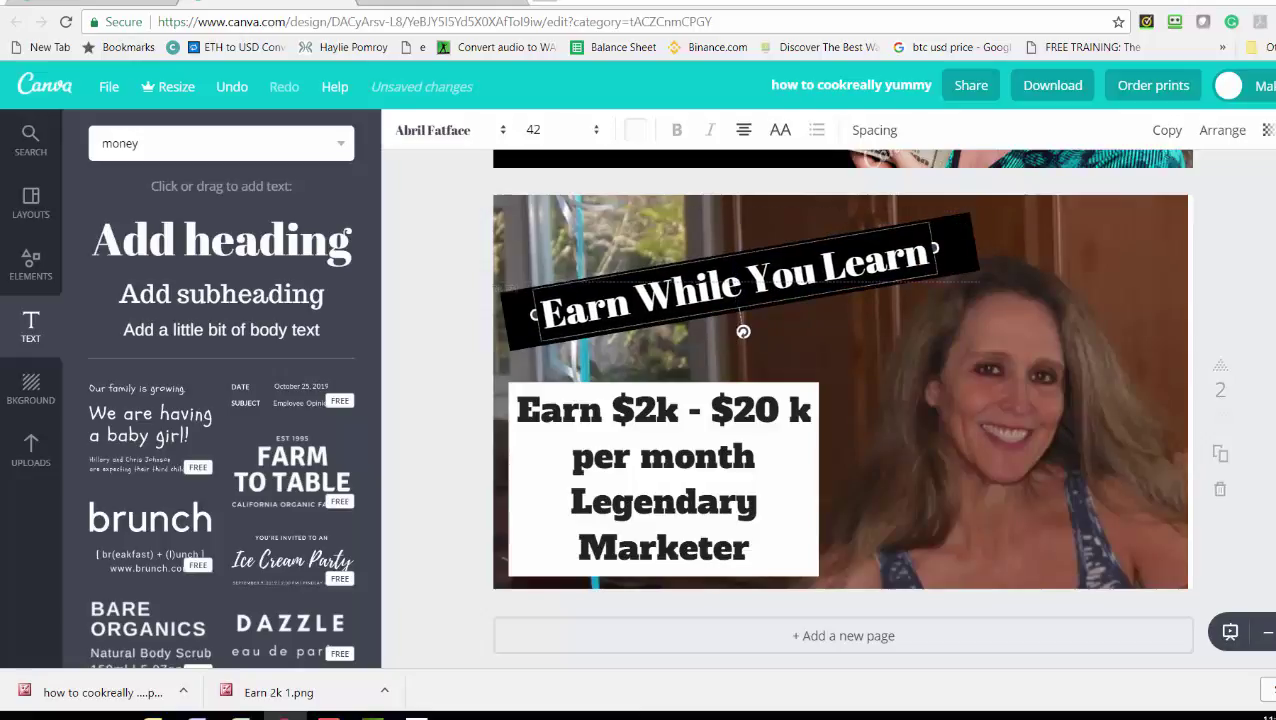
{"action": "left_click", "coordinate": [1125, 218]}
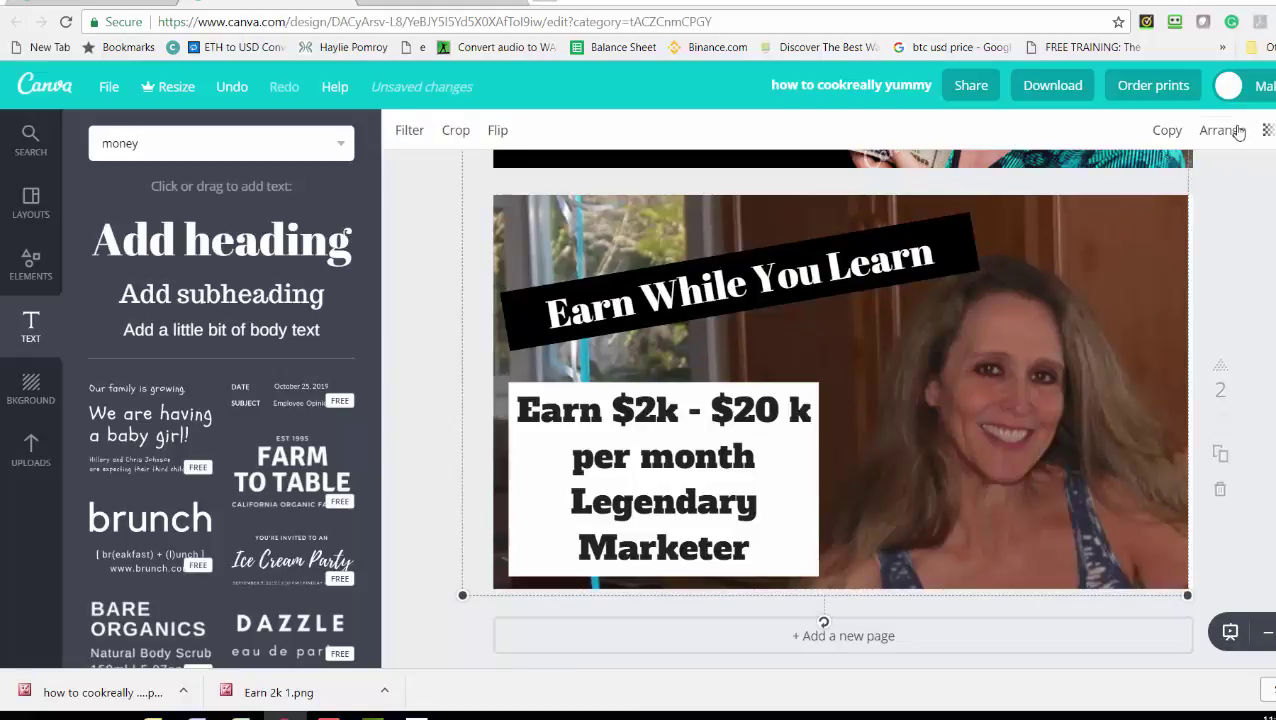
{"action": "left_click", "coordinate": [1053, 88]}
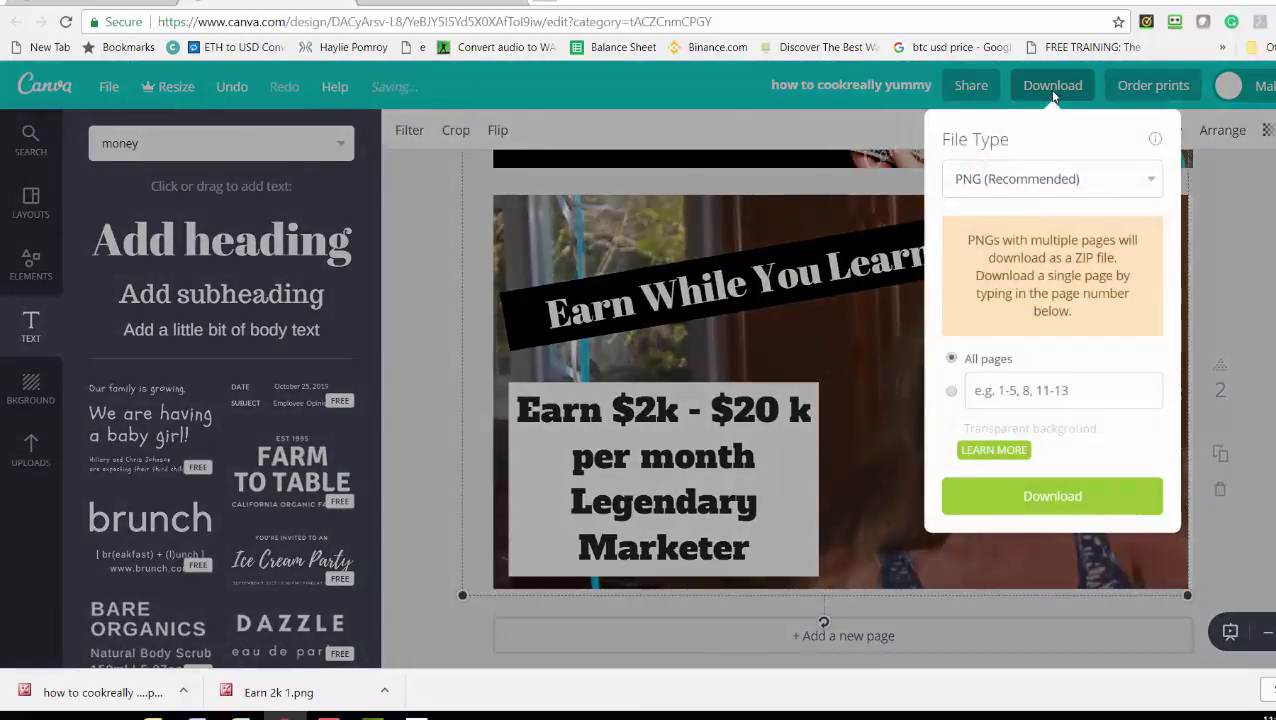
{"action": "left_click", "coordinate": [1233, 363]}
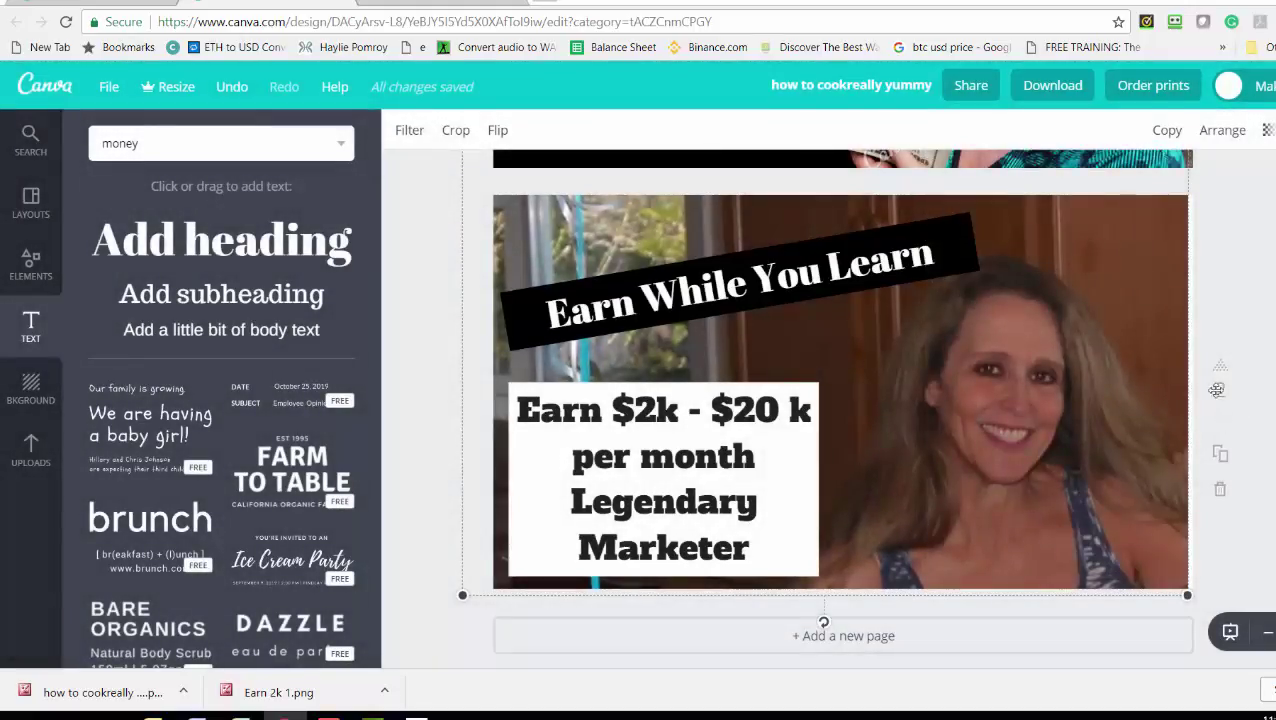
{"action": "scroll", "coordinate": [840, 400], "scroll_direction": "up", "scroll_amount": 1}
{"action": "scroll", "coordinate": [840, 400], "scroll_direction": "up", "scroll_amount": 3}
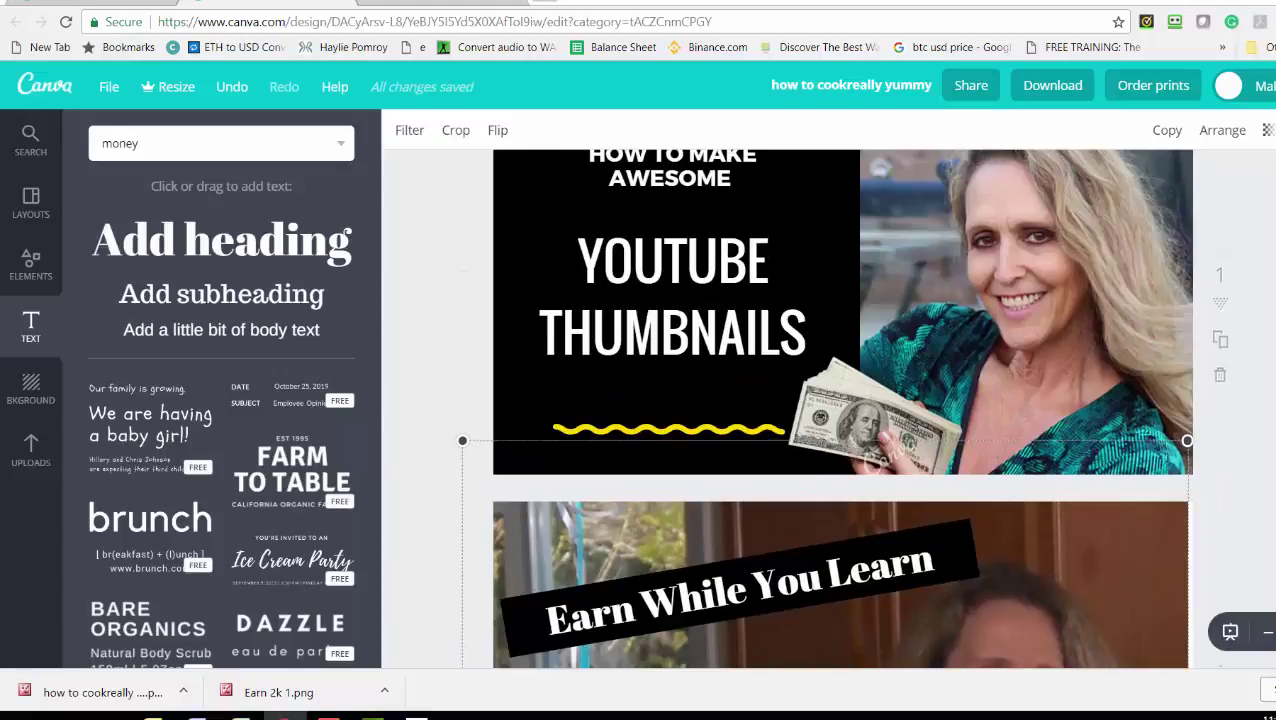
{"action": "scroll", "coordinate": [1215, 335], "scroll_direction": "down", "scroll_amount": 4}
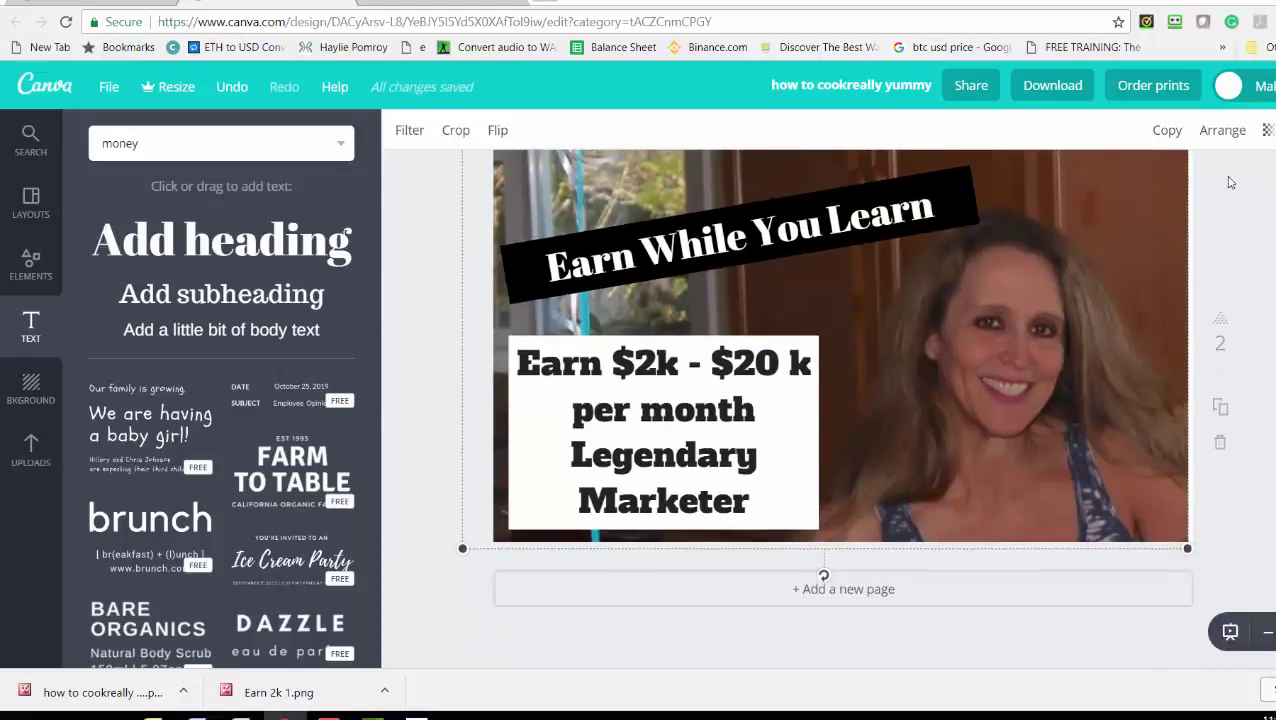
Step: Download only page 2 of the design as a PNG
{"action": "left_click", "coordinate": [1072, 88]}
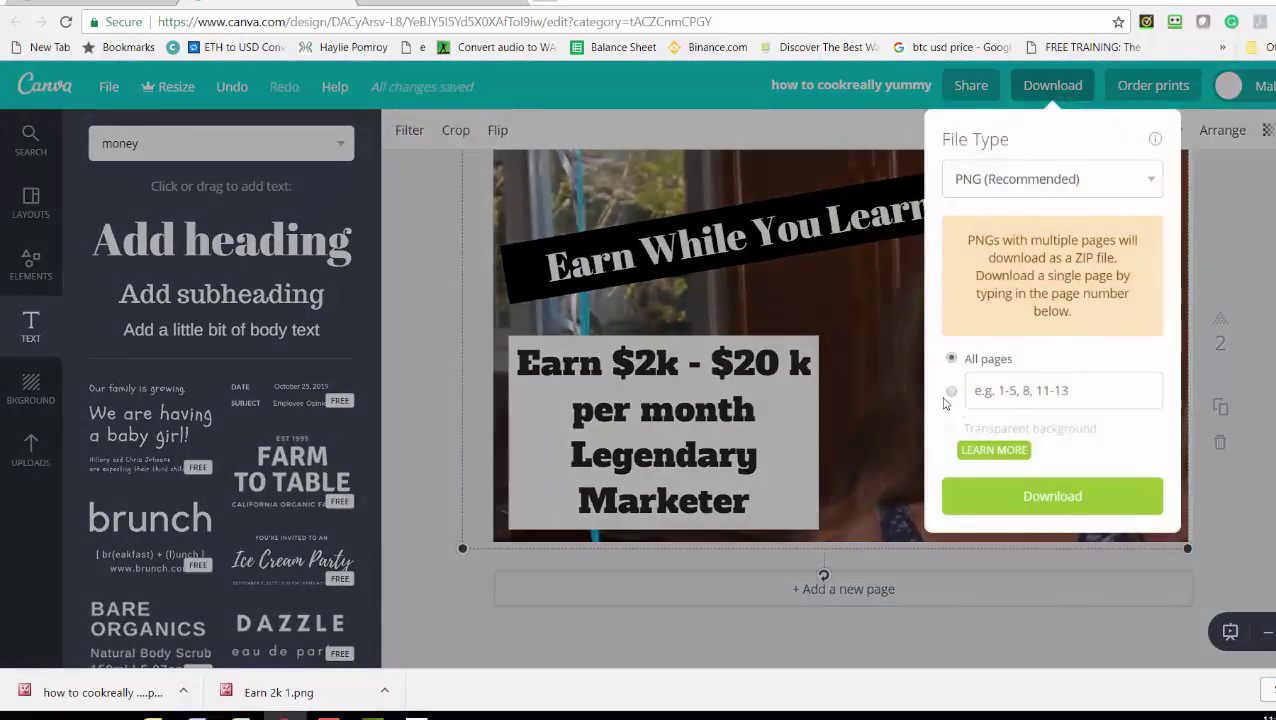
{"action": "left_click", "coordinate": [956, 396]}
{"action": "type", "text": "2"}
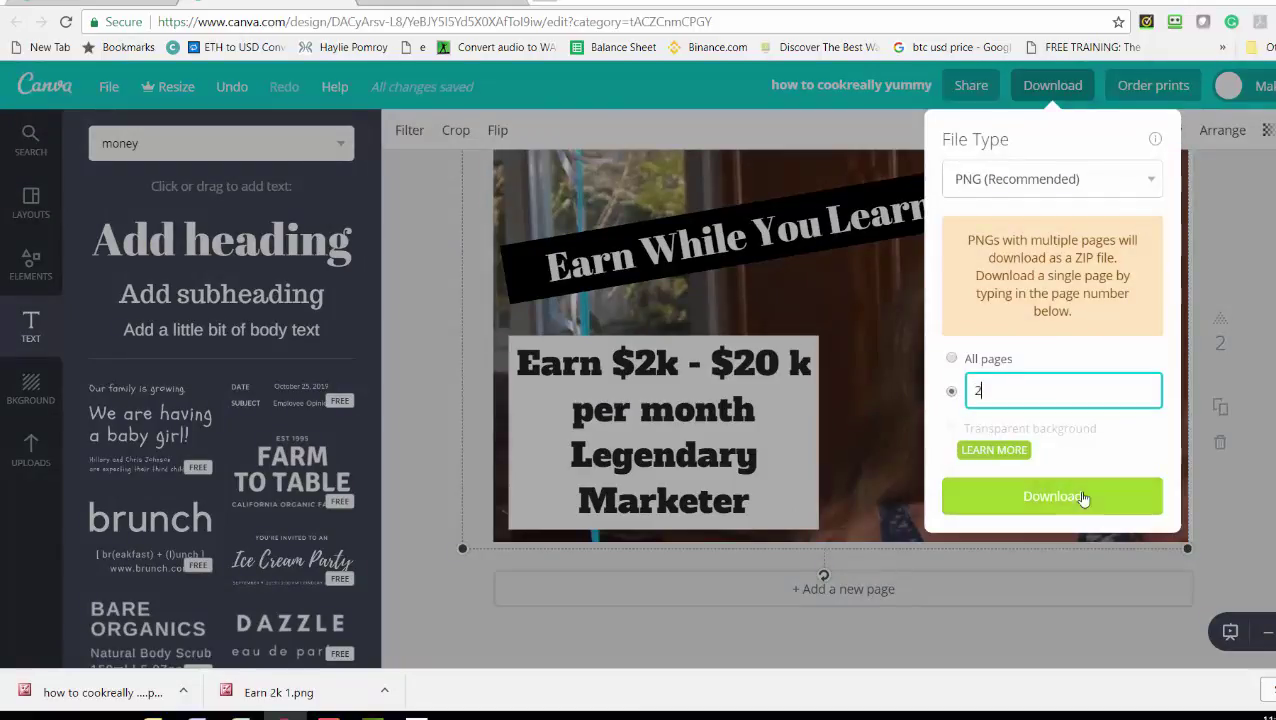
{"action": "left_click", "coordinate": [1050, 505]}
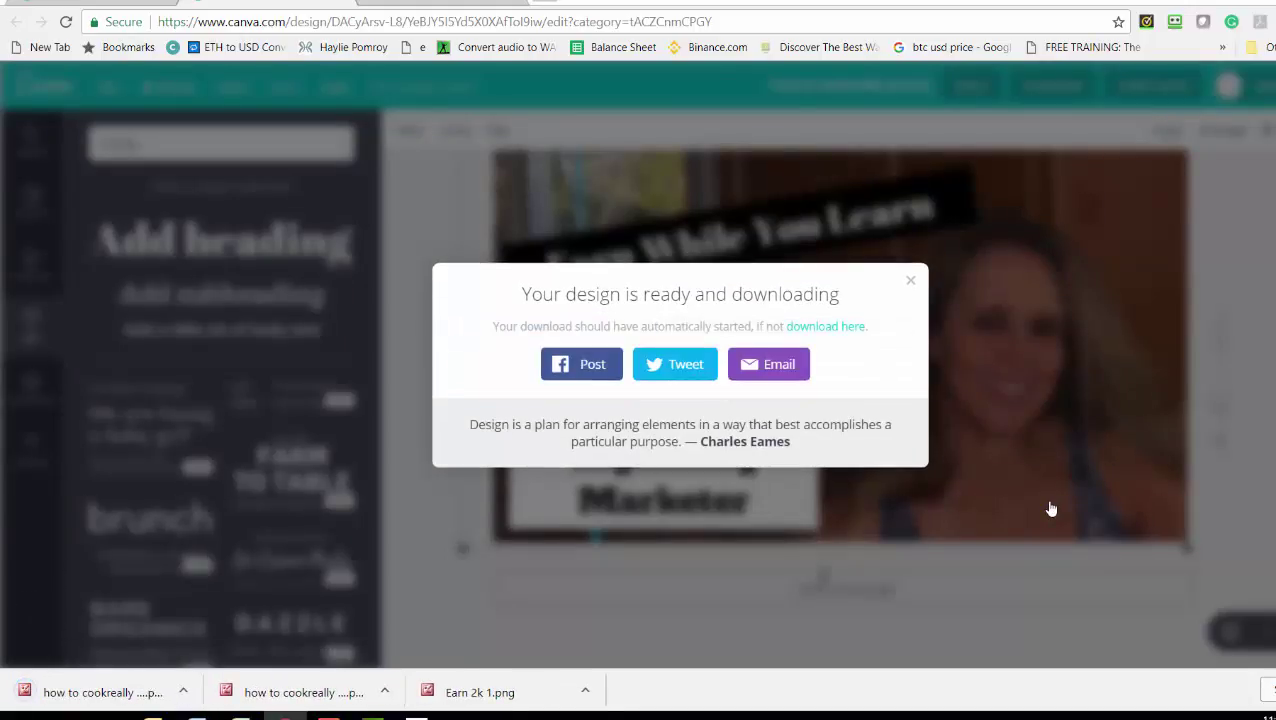
Step: Open the downloaded page 2 PNG in the picture viewer and review the ad tracking, Earn 2k and earn while learn example images
{"action": "left_click", "coordinate": [100, 691]}
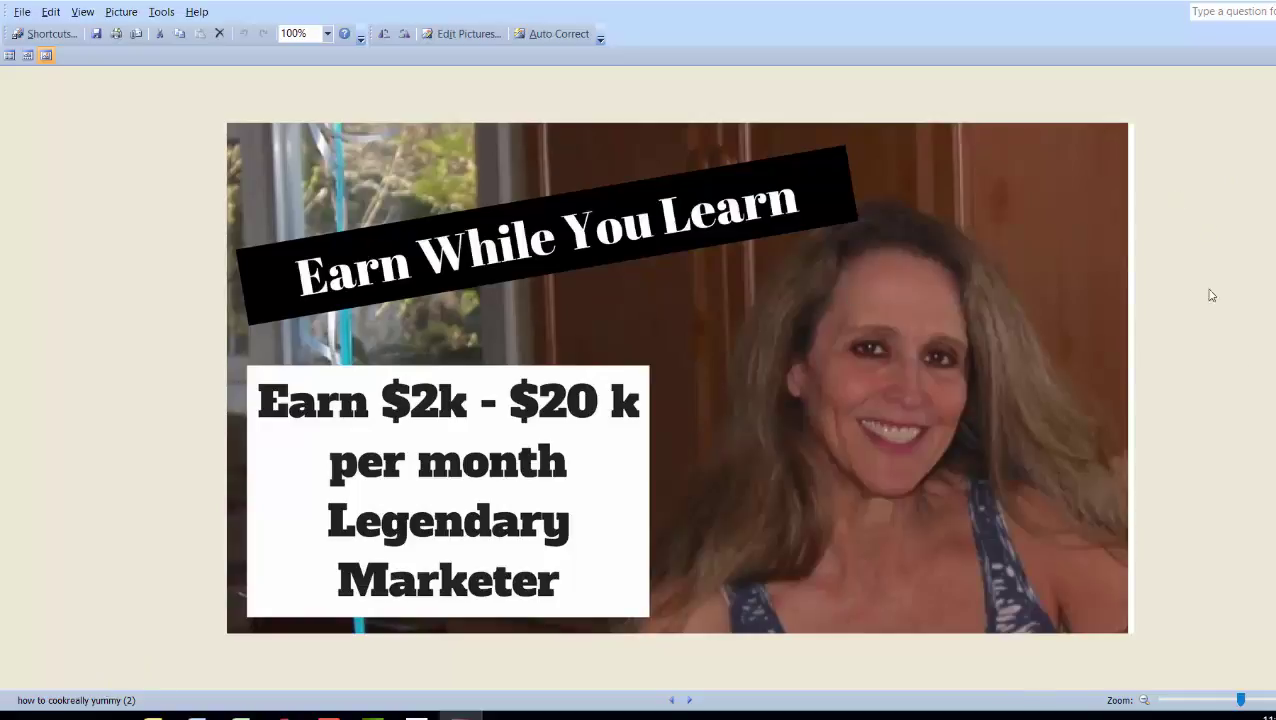
{"action": "key", "text": "Left"}
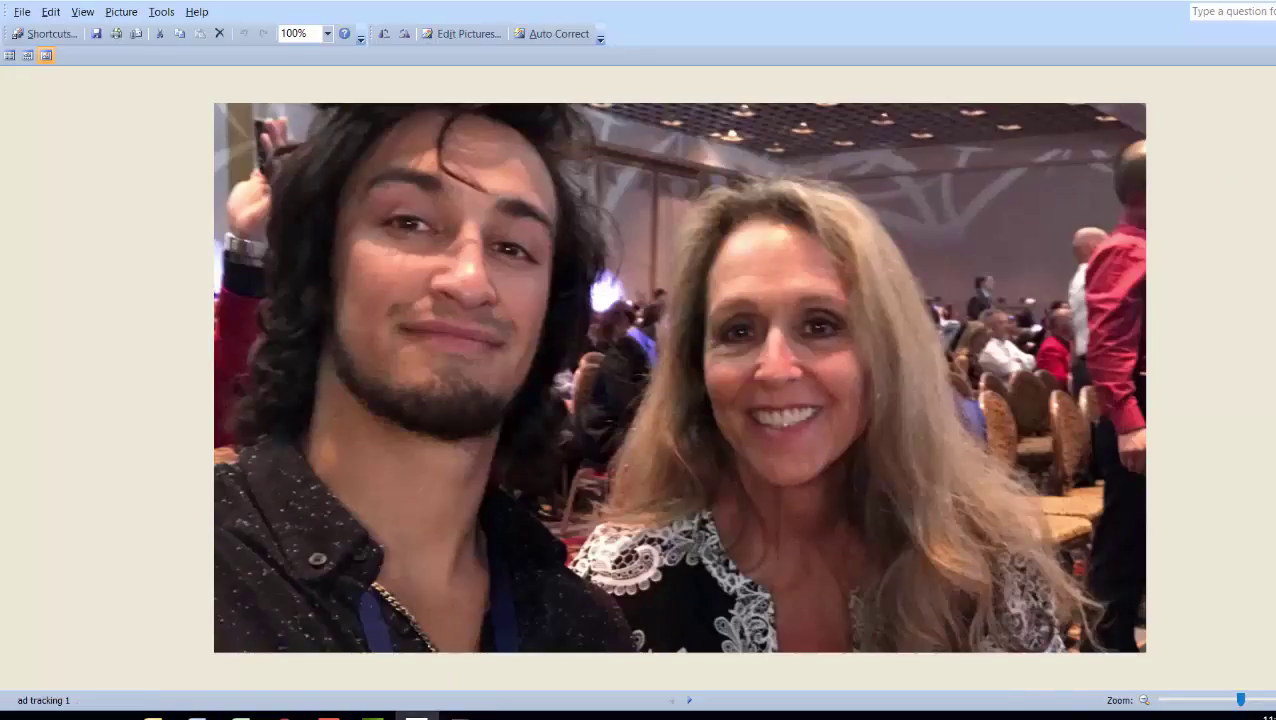
{"action": "left_click", "coordinate": [690, 701]}
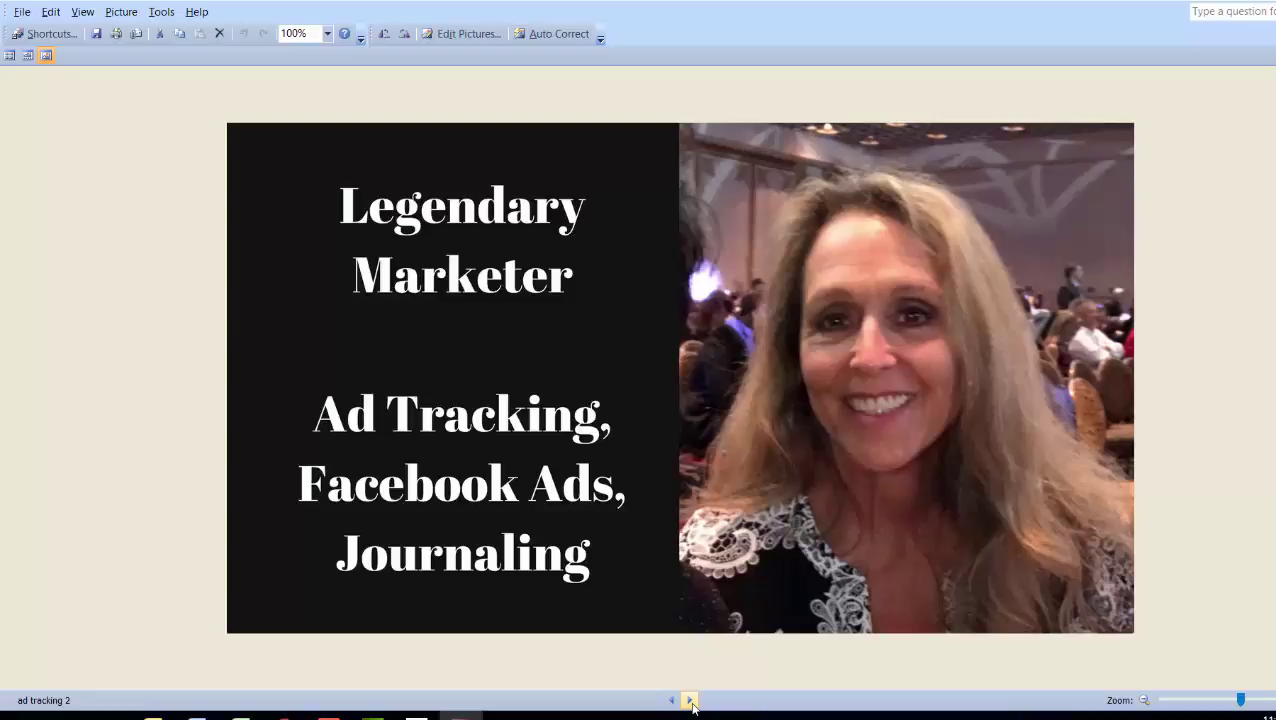
{"action": "left_click", "coordinate": [690, 701]}
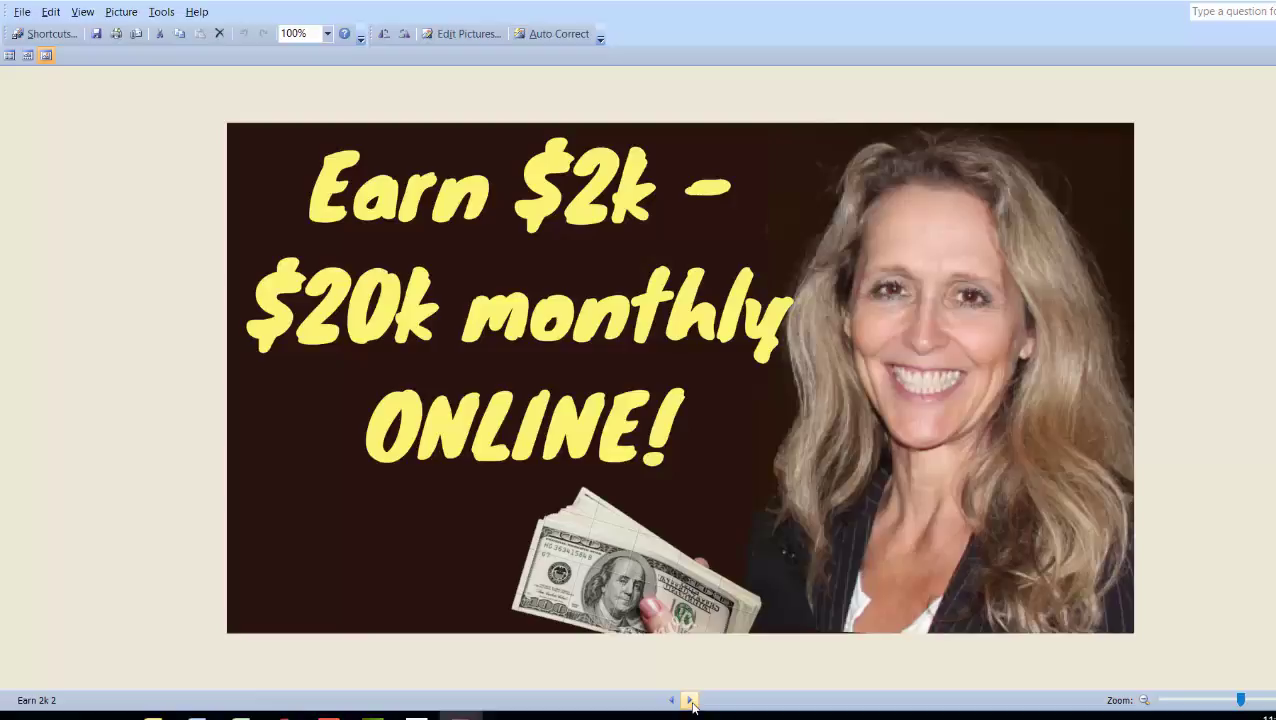
{"action": "left_click", "coordinate": [690, 701]}
{"action": "left_click", "coordinate": [690, 701]}
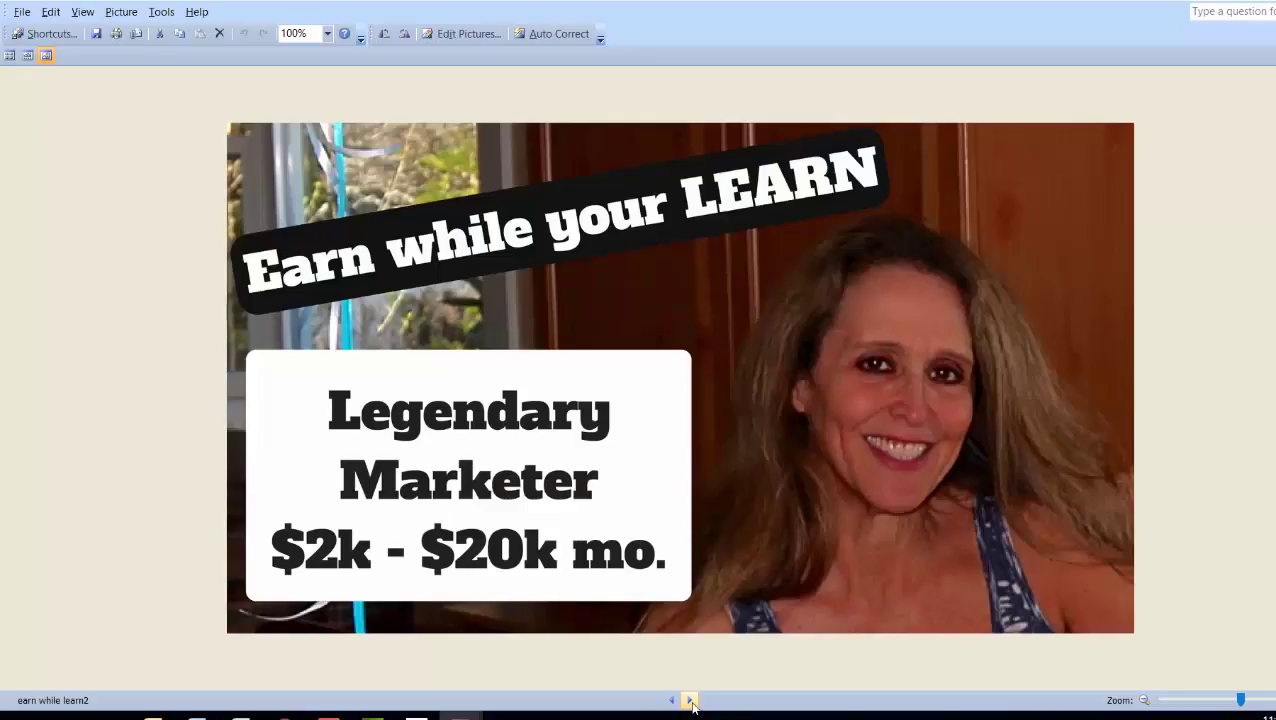
Step: Compare the source images with the finished thumbnails for the fanpage, Get Paid and How Making Money examples
{"action": "left_click", "coordinate": [690, 701]}
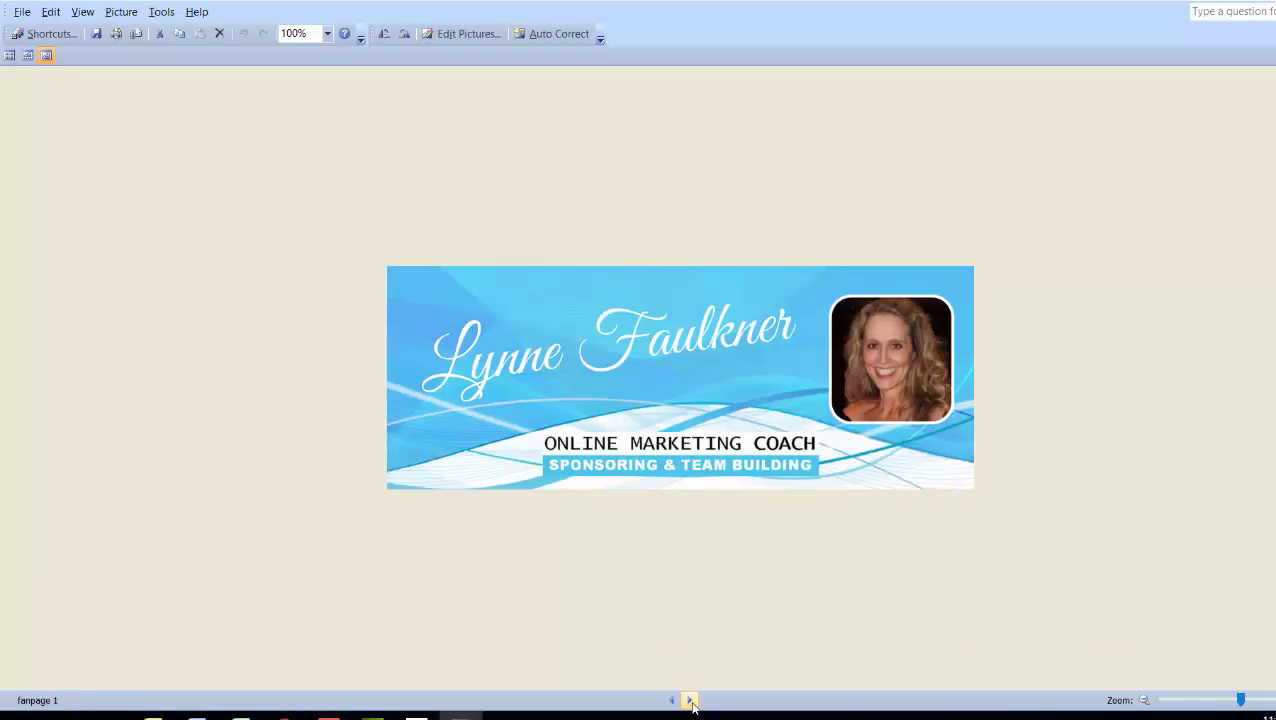
{"action": "left_click", "coordinate": [690, 701]}
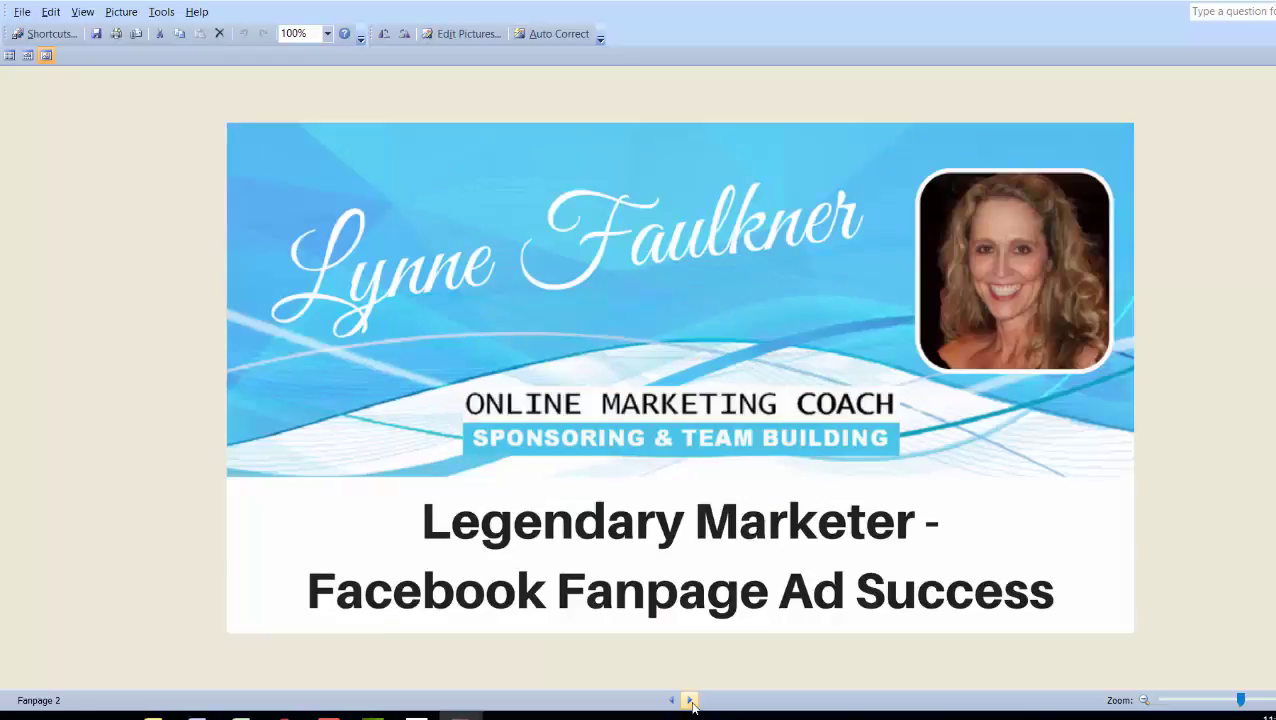
{"action": "left_click", "coordinate": [690, 701]}
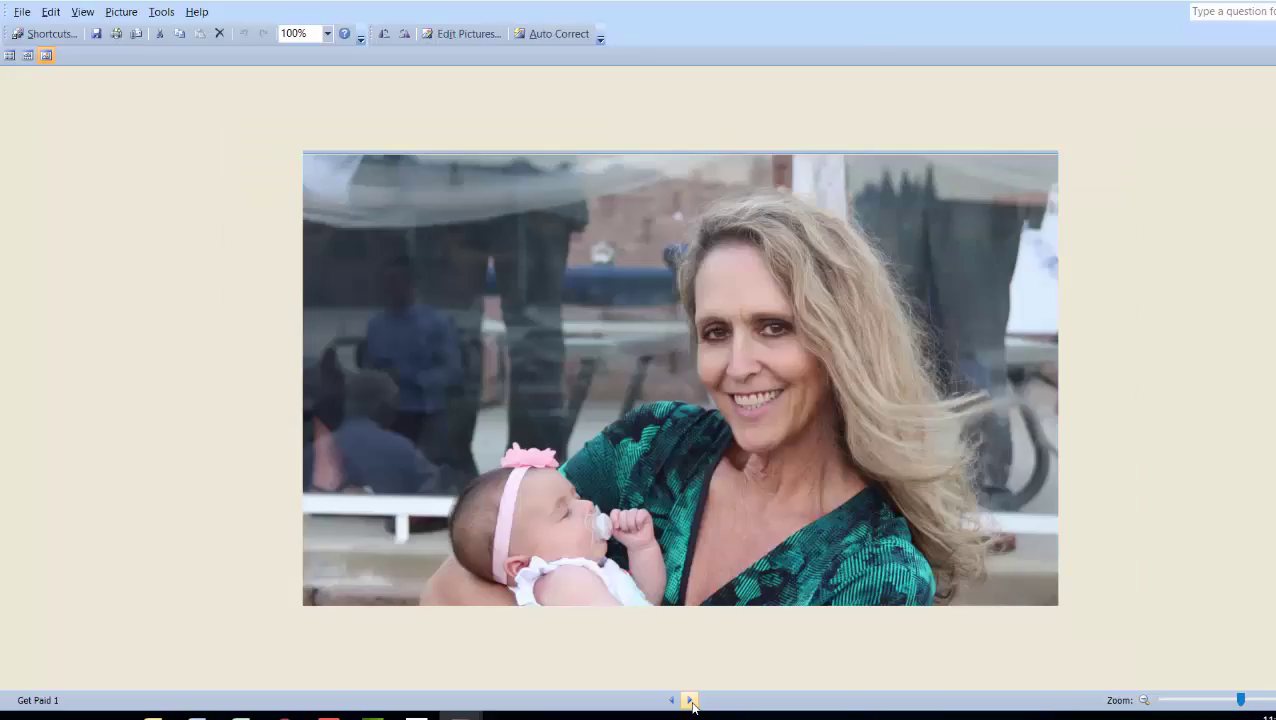
{"action": "left_click", "coordinate": [690, 701]}
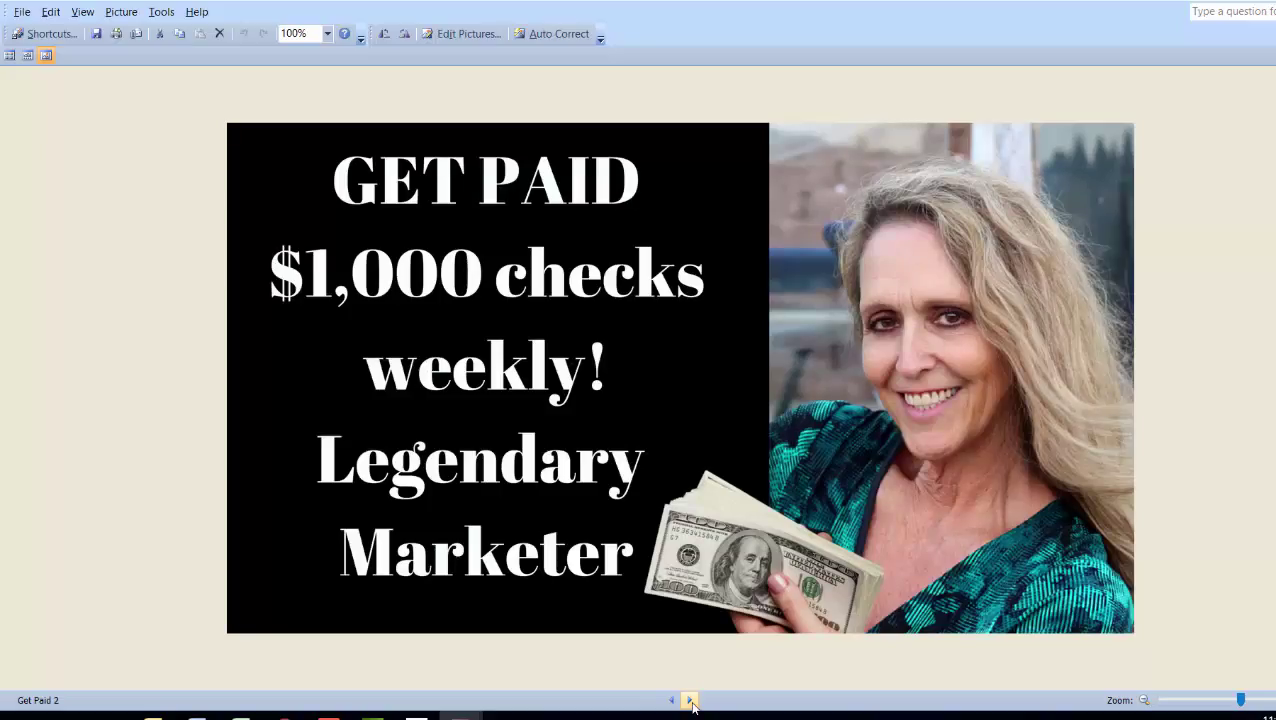
{"action": "left_click", "coordinate": [690, 701]}
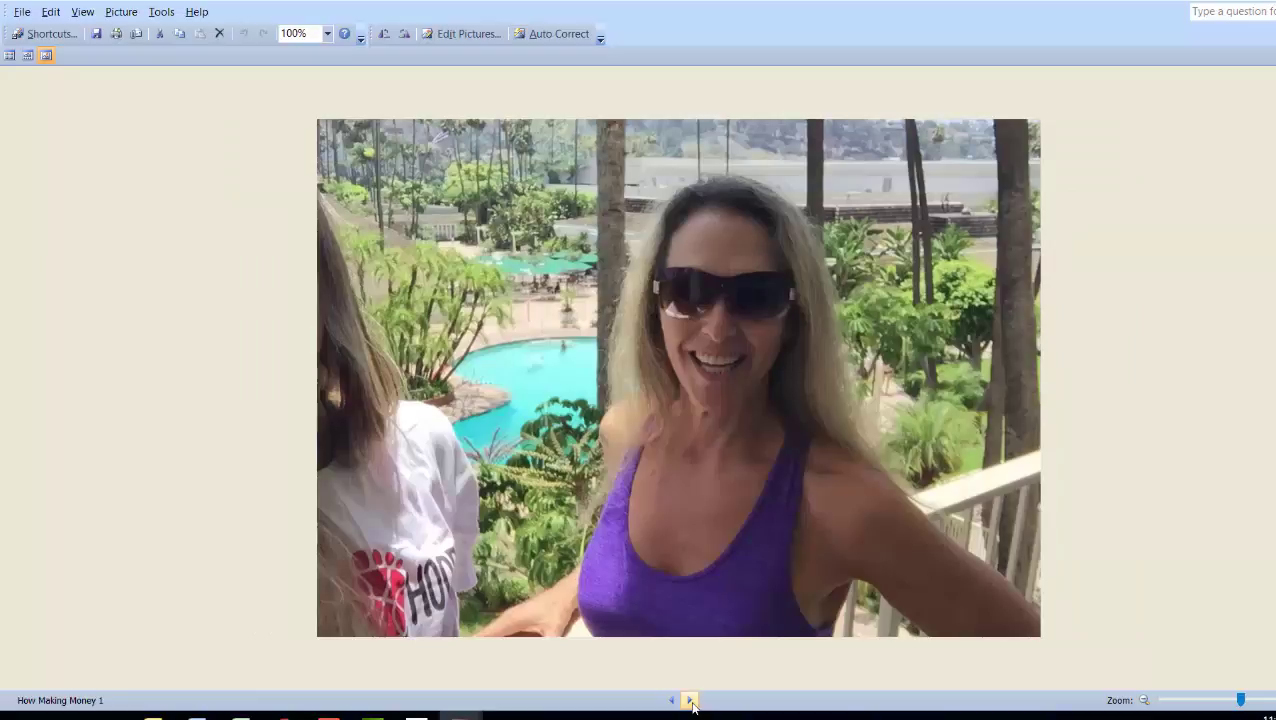
{"action": "left_click", "coordinate": [690, 701]}
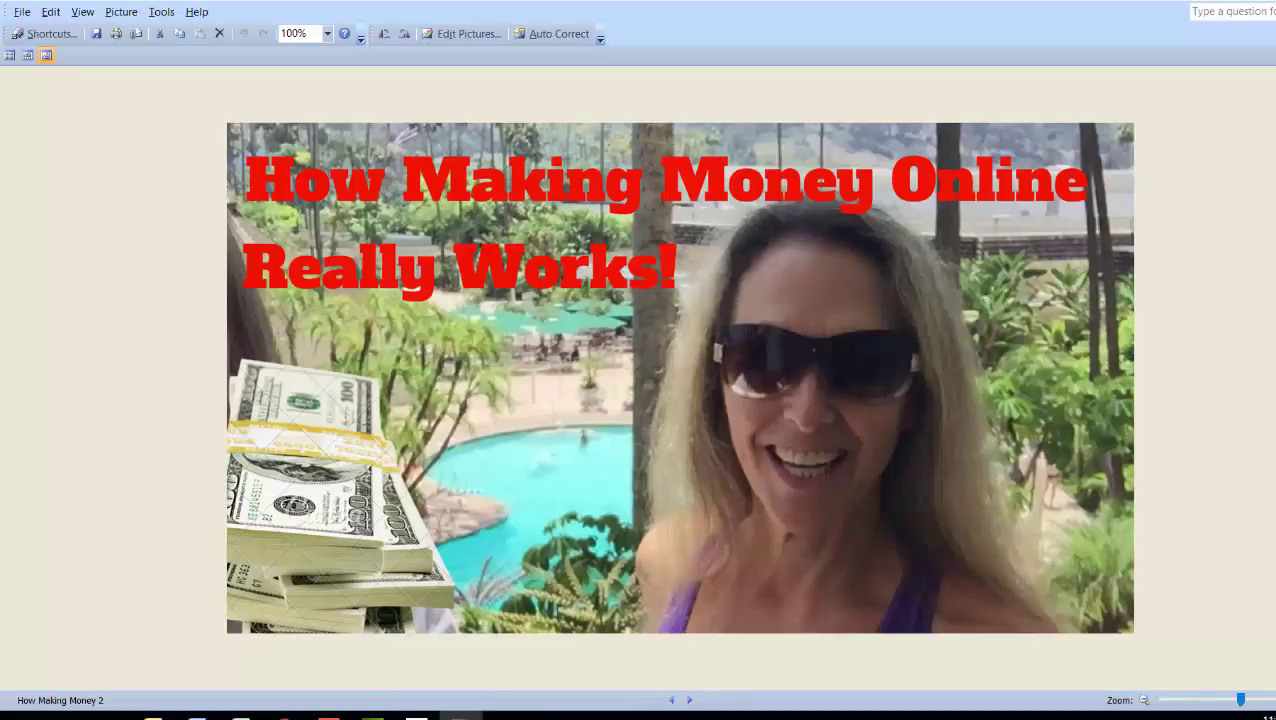
Step: Compare the Journey and lead generation photos with their finished thumbnails, and continue to the marketing system 1 photo
{"action": "left_click", "coordinate": [690, 701]}
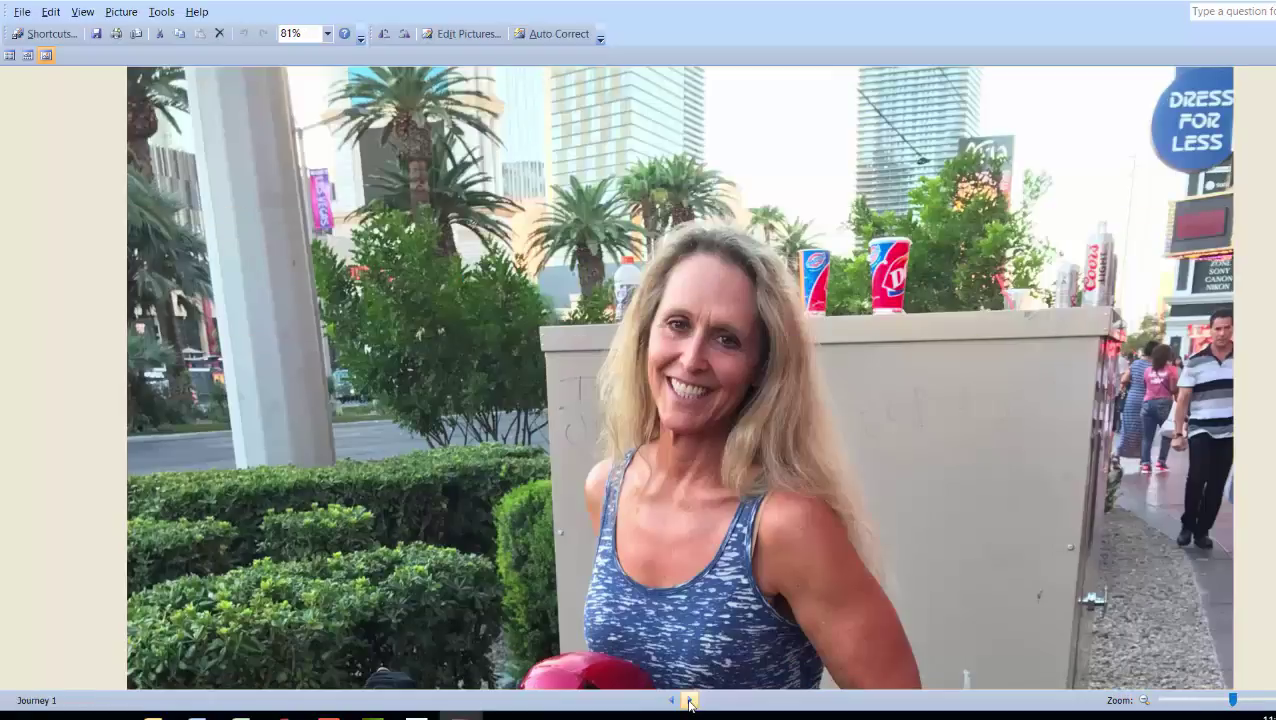
{"action": "left_click", "coordinate": [690, 701]}
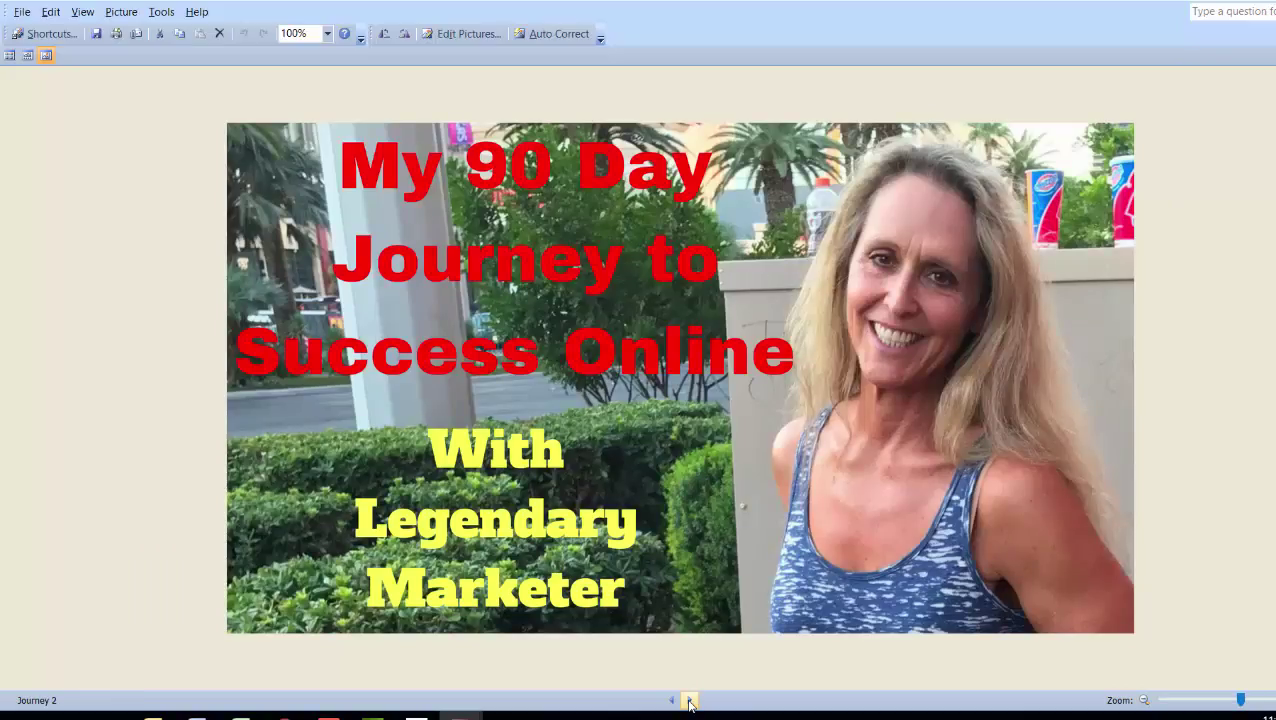
{"action": "left_click", "coordinate": [690, 701]}
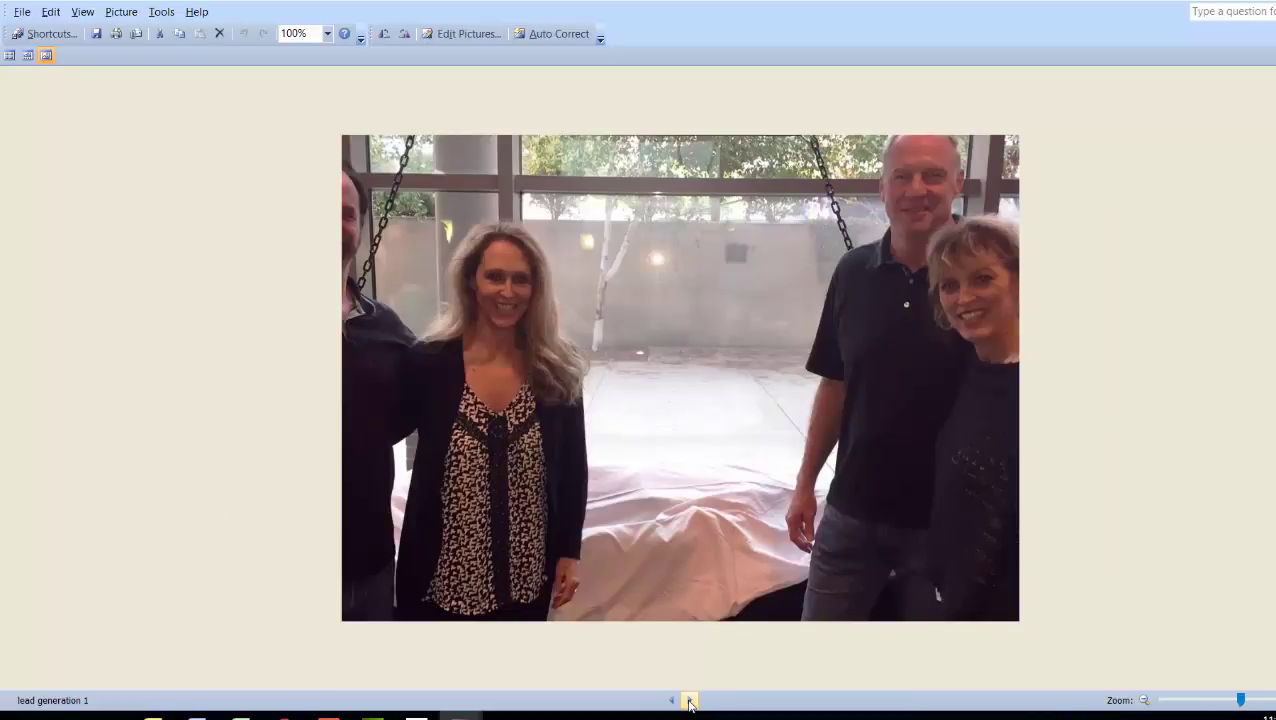
{"action": "left_click", "coordinate": [690, 701]}
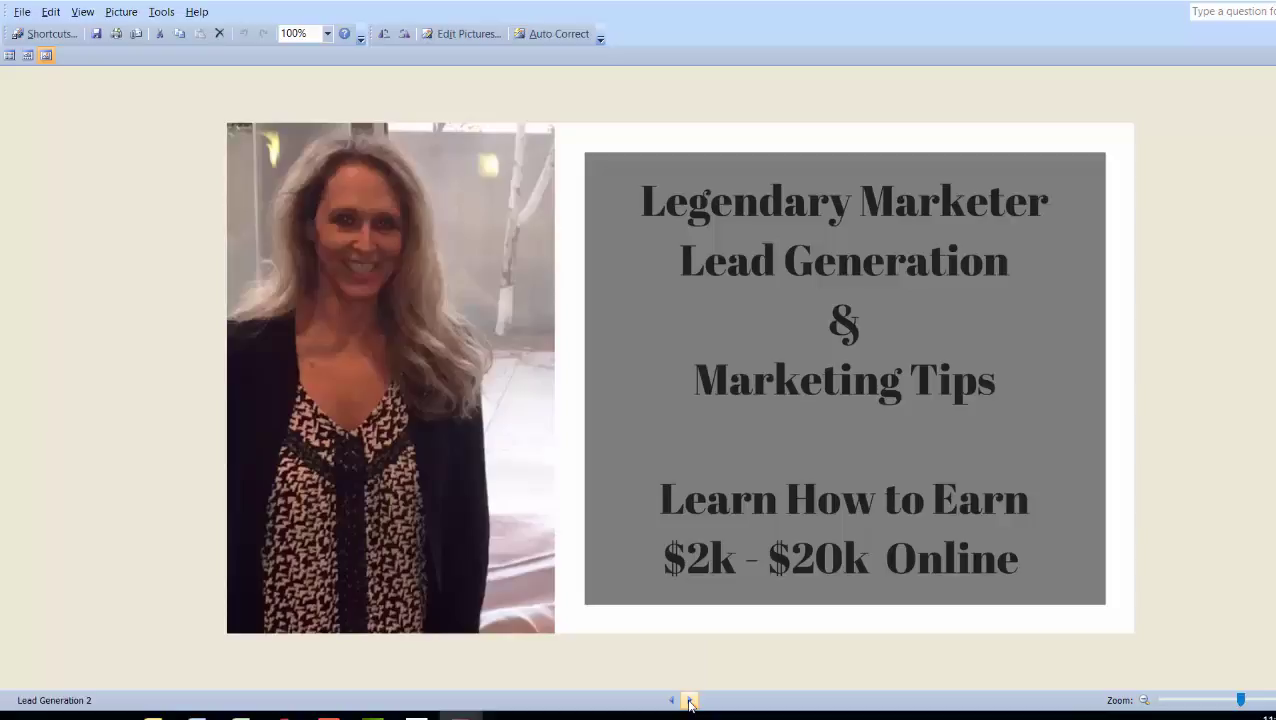
{"action": "left_click", "coordinate": [690, 701]}
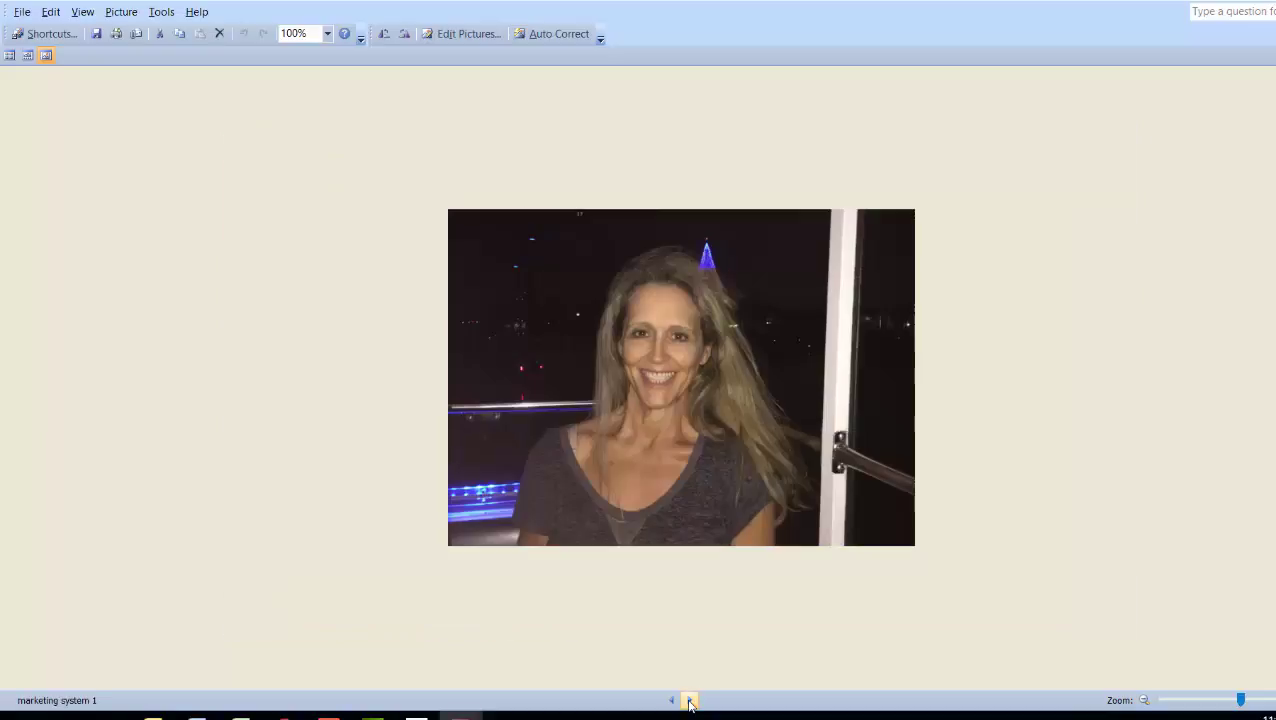